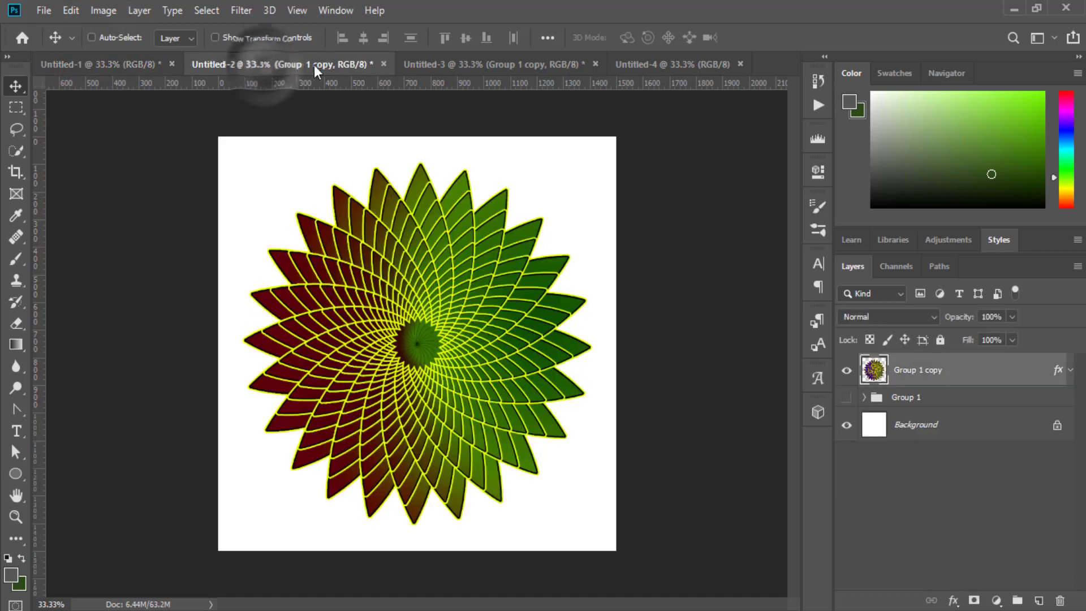
# Step: Switch to the blank Untitled-4 document and run the Awal Action from the Awal Action 01 set on it
pyautogui.click(445, 63)
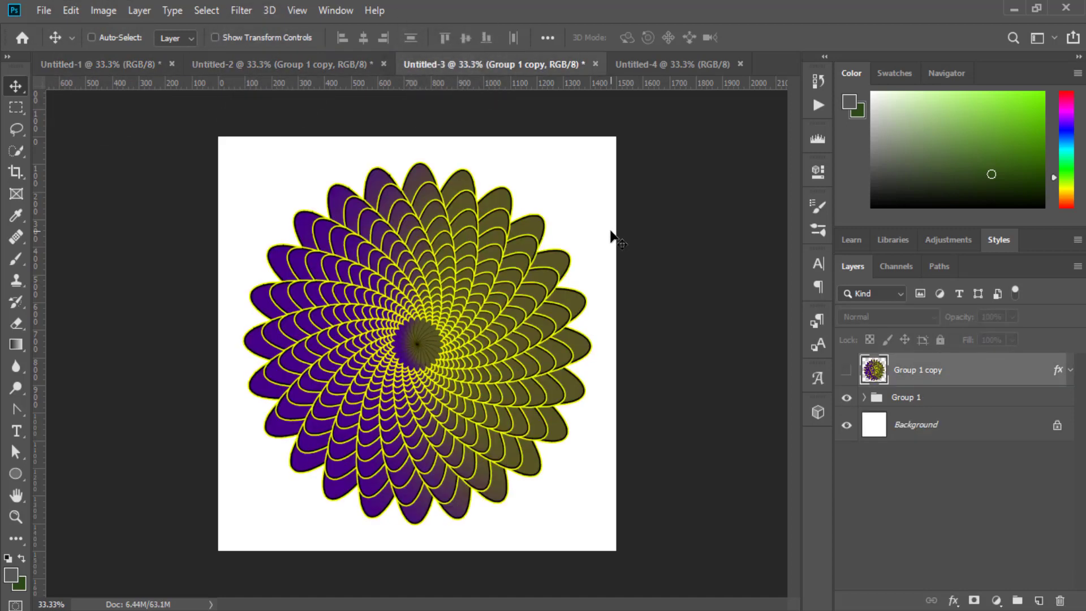
pyautogui.click(660, 64)
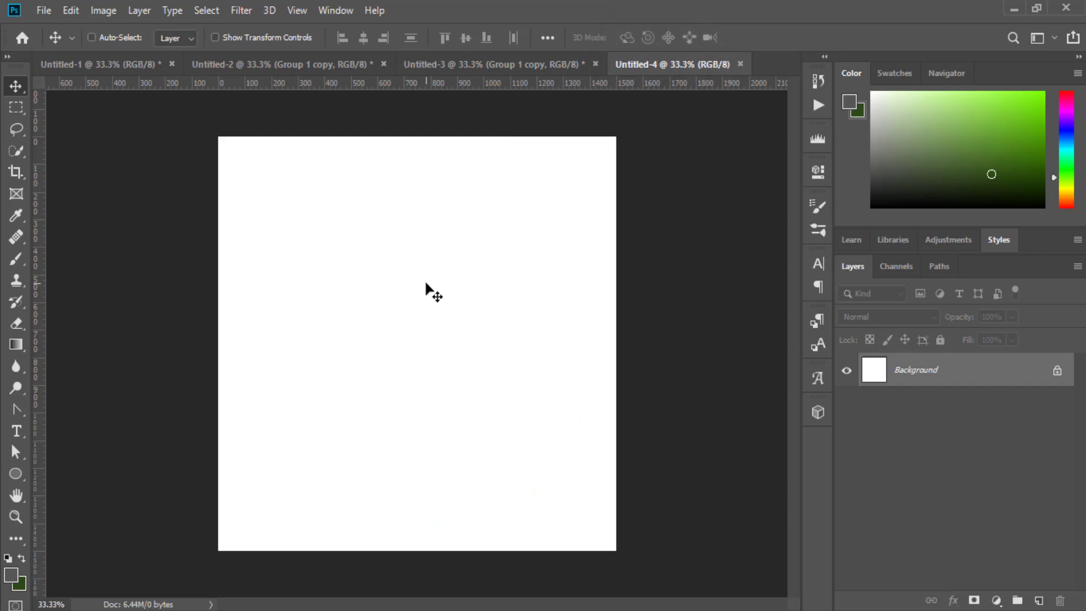
pyautogui.moveTo(994, 380); pyautogui.dragTo(955, 384)
pyautogui.click(819, 104)
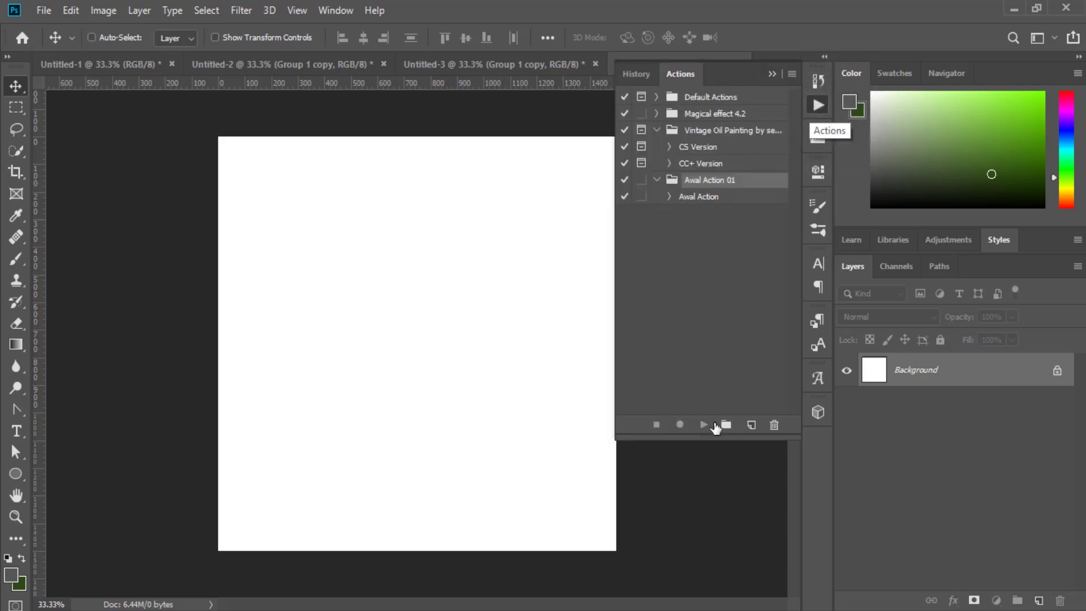
pyautogui.click(700, 197)
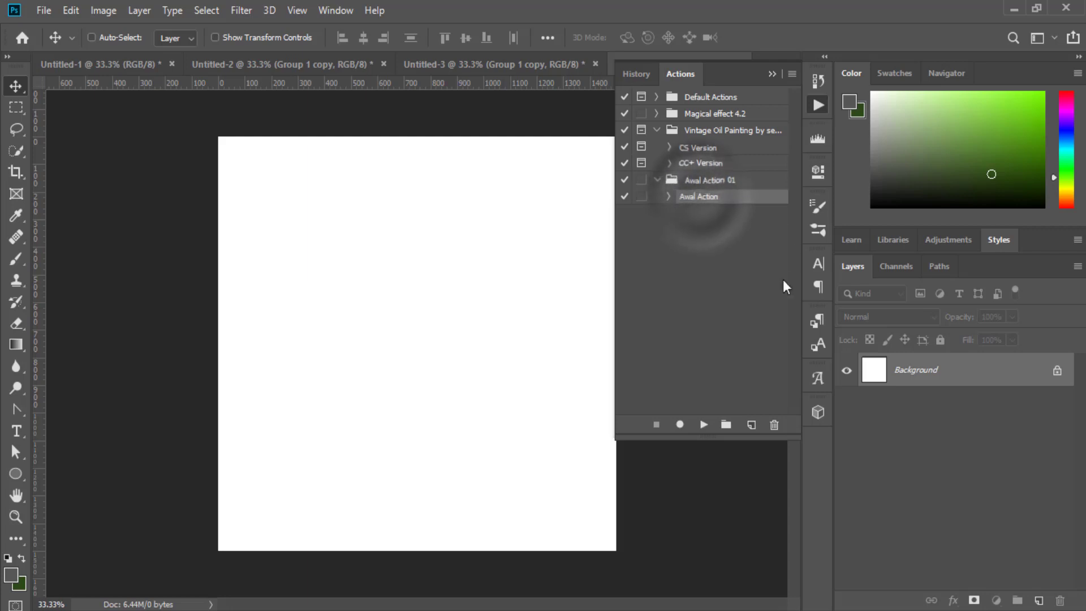
pyautogui.click(704, 428)
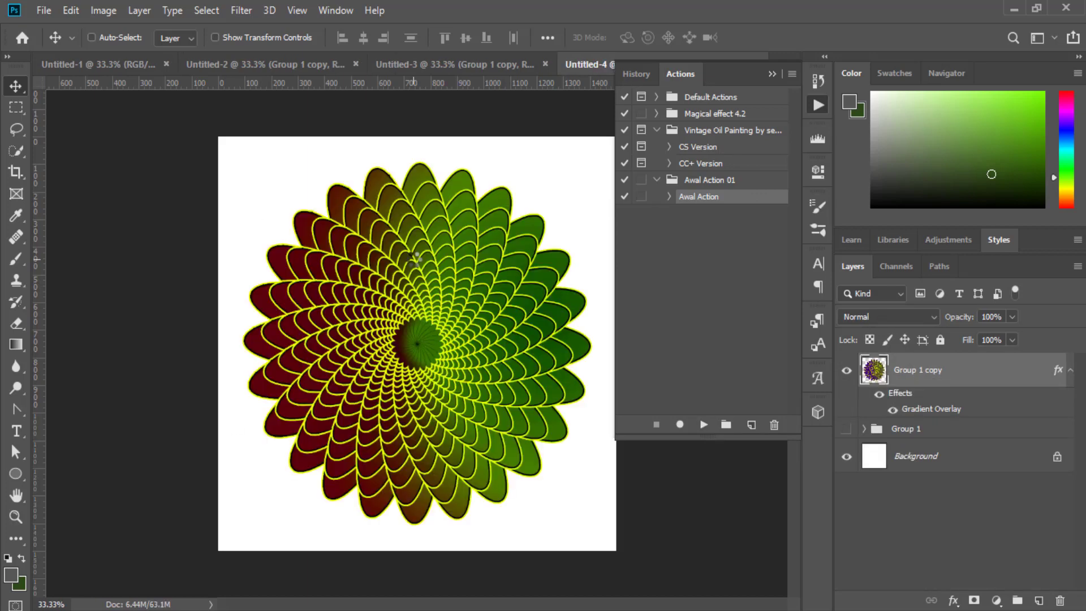
pyautogui.click(771, 74)
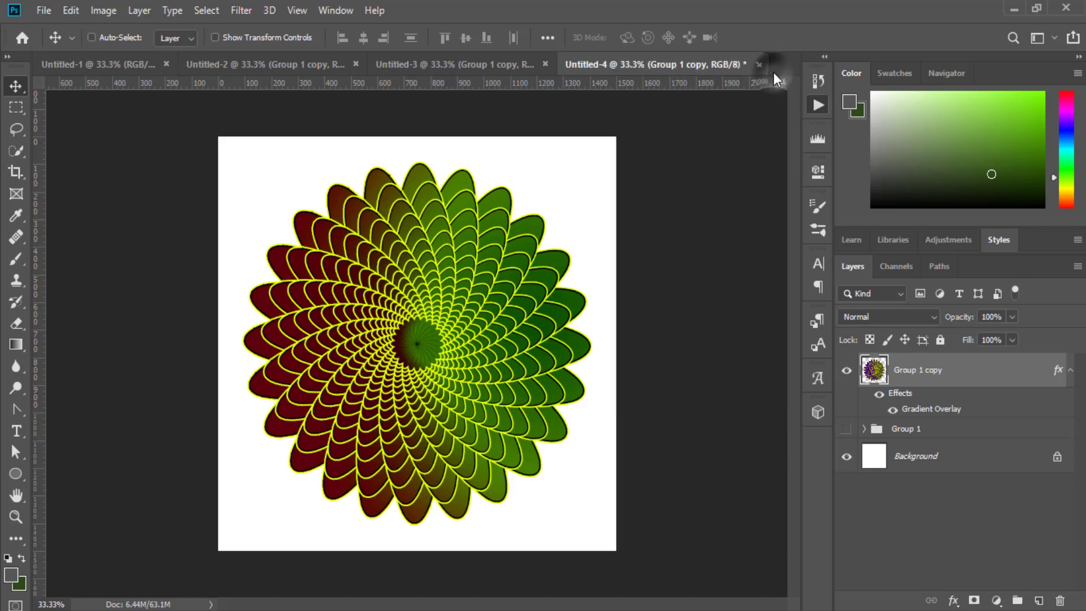
# Step: Collapse the effects of the Group 1 copy layer, hide that layer and show Group 1 instead
pyautogui.click(1069, 371)
pyautogui.click(846, 371)
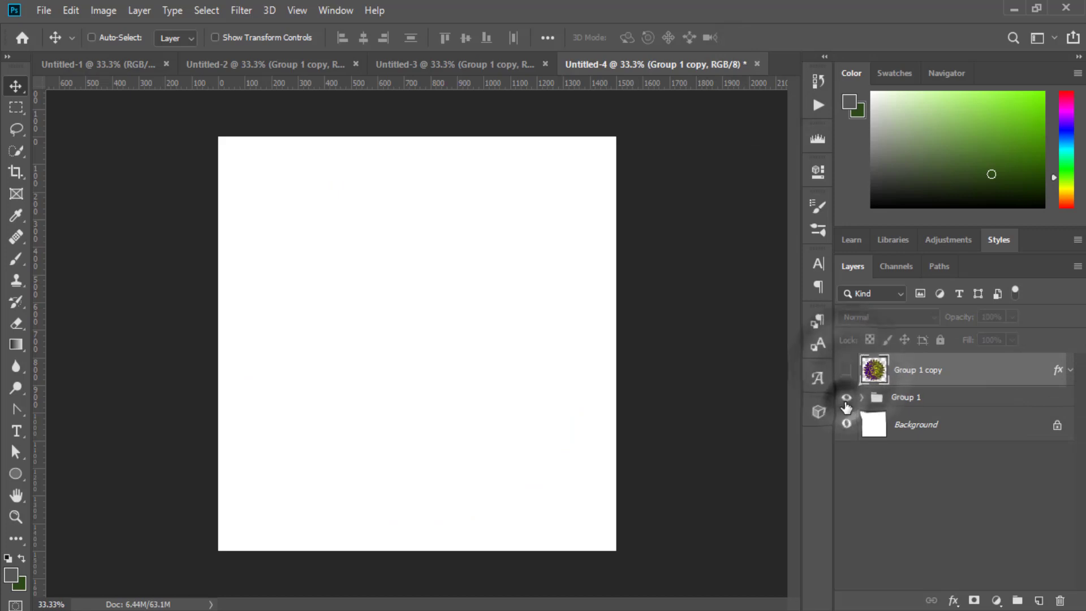
pyautogui.click(847, 399)
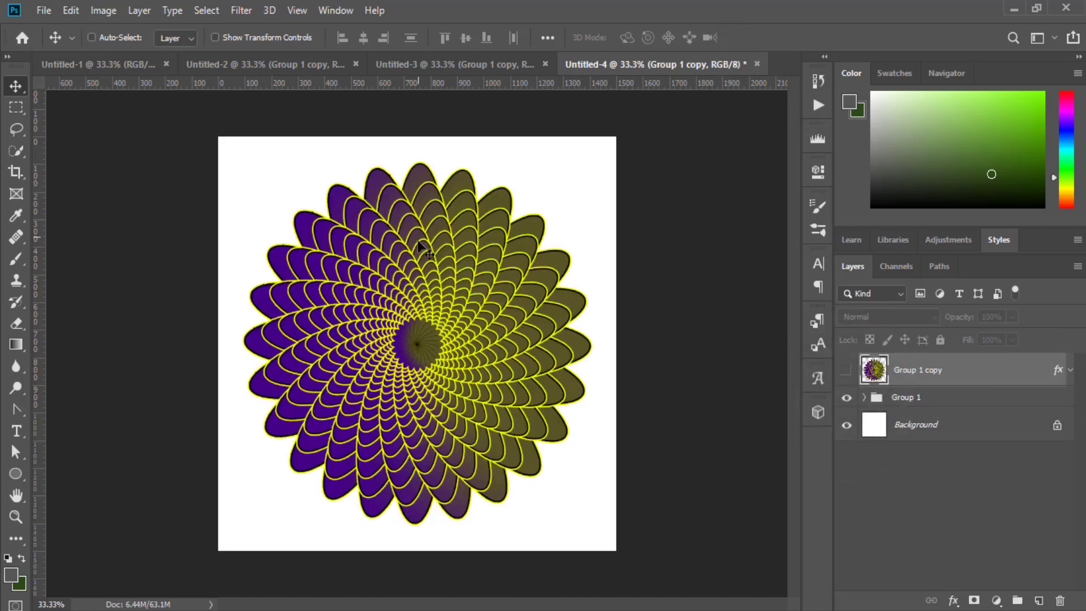
# Step: Close the Untitled-4, Untitled-3 and Untitled-2 documents without saving, keeping only Untitled-1 open
pyautogui.click(758, 64)
pyautogui.click(542, 244)
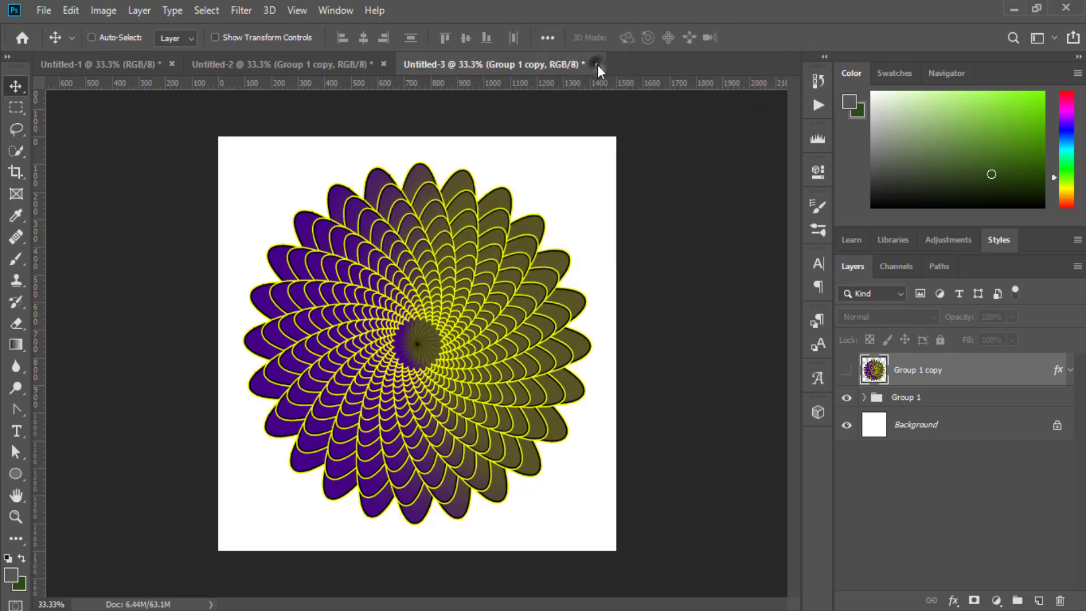
pyautogui.click(598, 65)
pyautogui.click(542, 242)
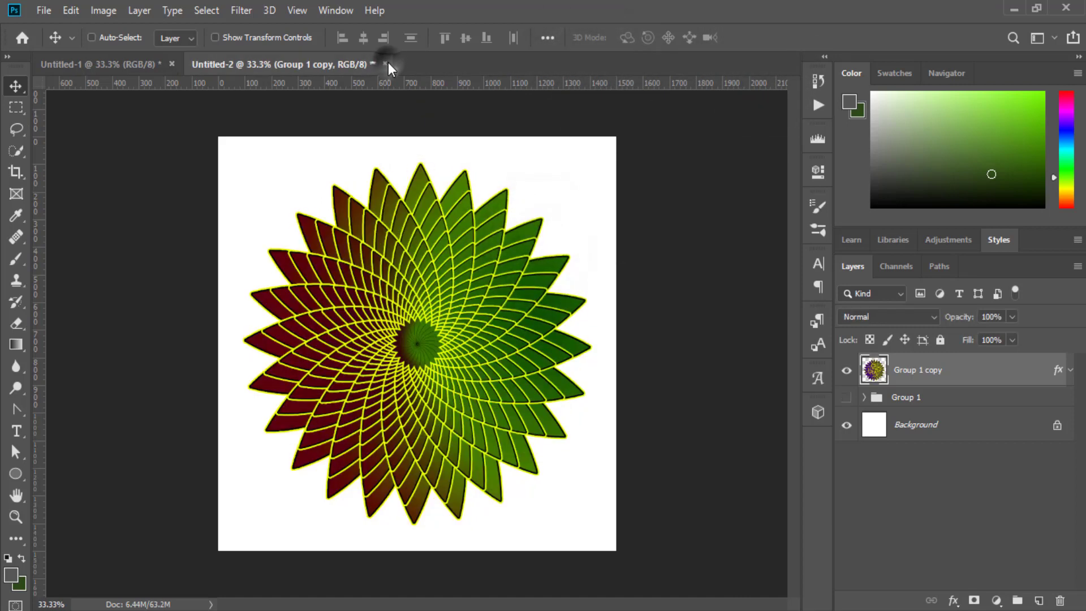
pyautogui.click(388, 64)
pyautogui.click(543, 243)
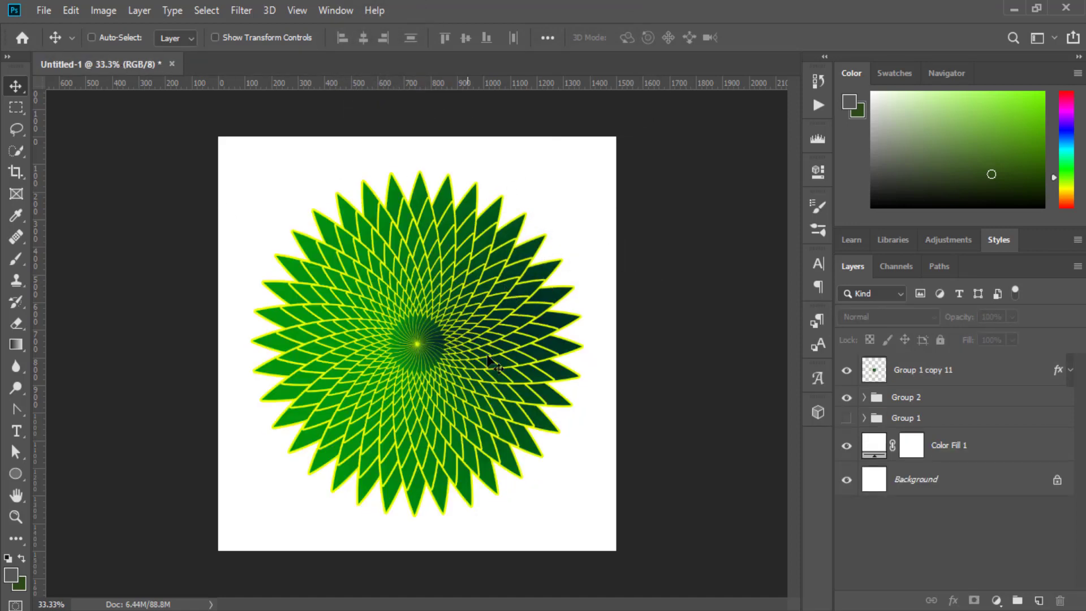
# Step: Create a new 1500 x 1500 pixel document at 300 pixels/inch, in RGB Color with a white background
pyautogui.click(50, 9)
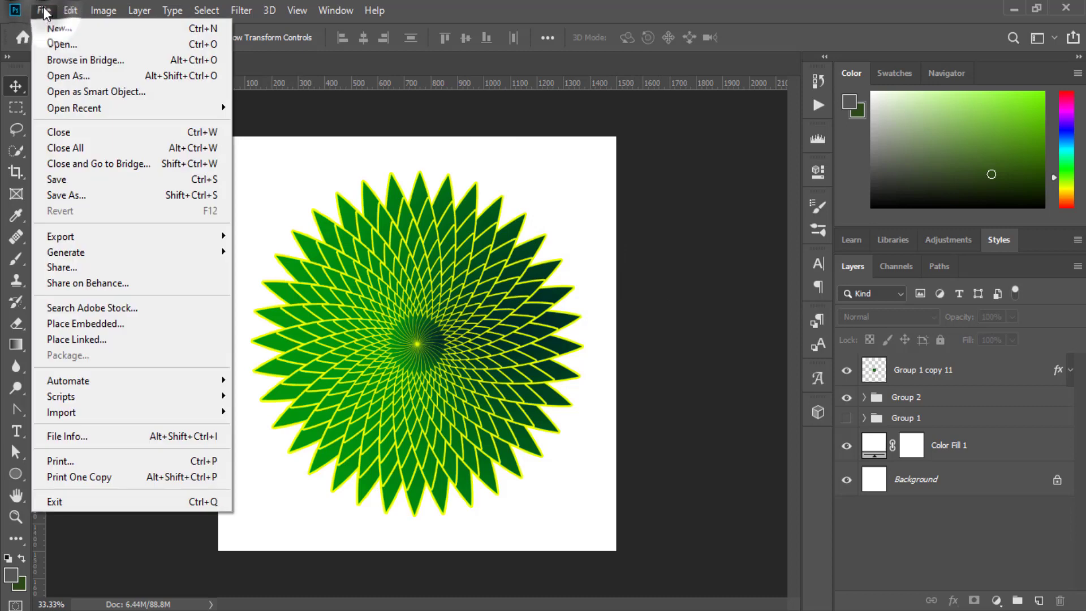
pyautogui.click(48, 29)
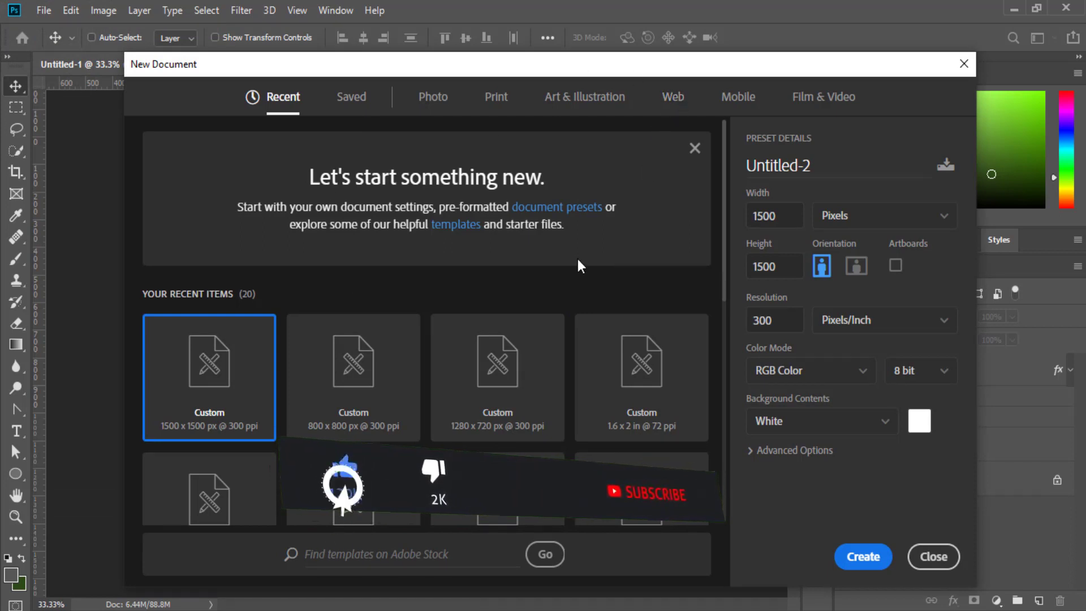
pyautogui.click(791, 215)
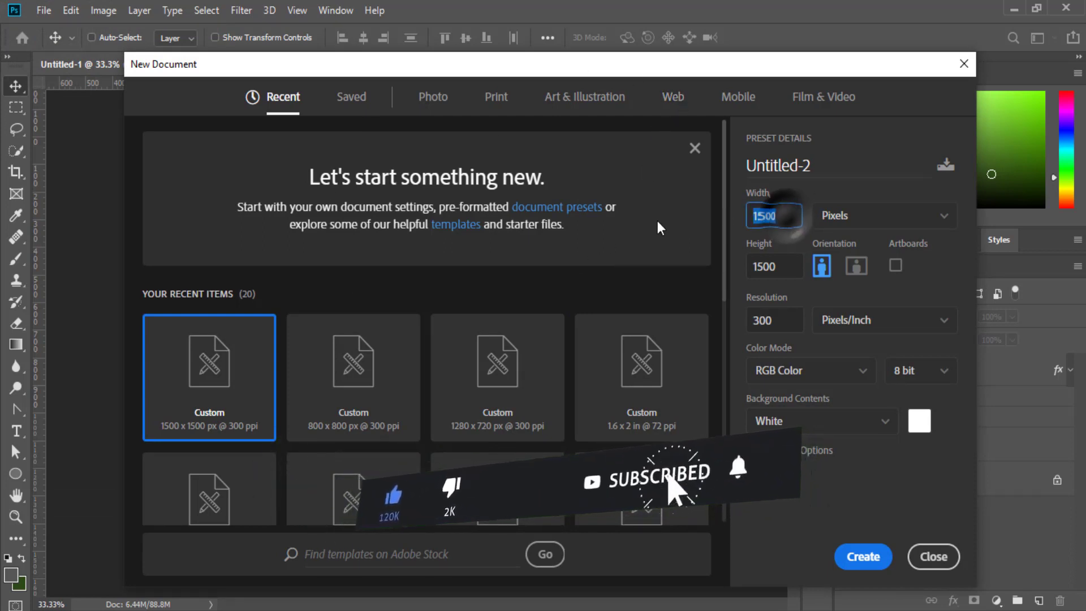
pyautogui.click(790, 266)
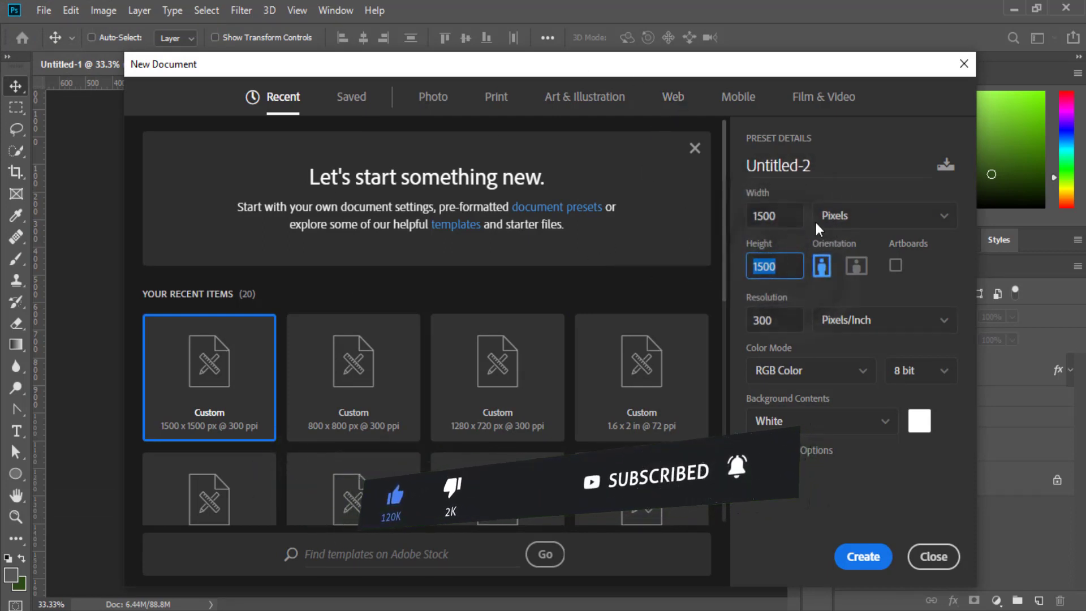
pyautogui.click(865, 560)
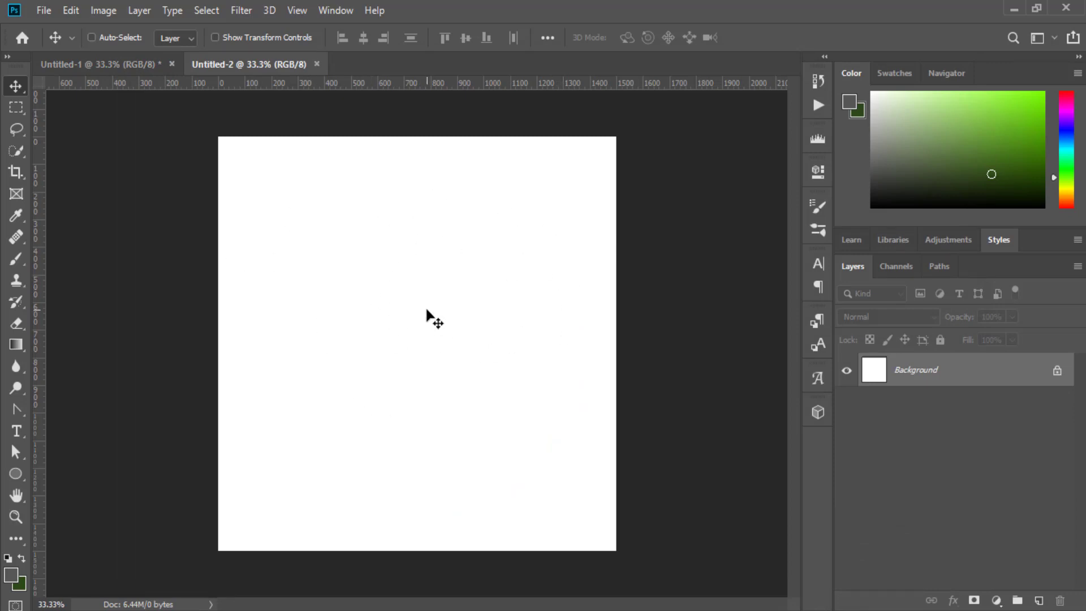
pyautogui.click(818, 104)
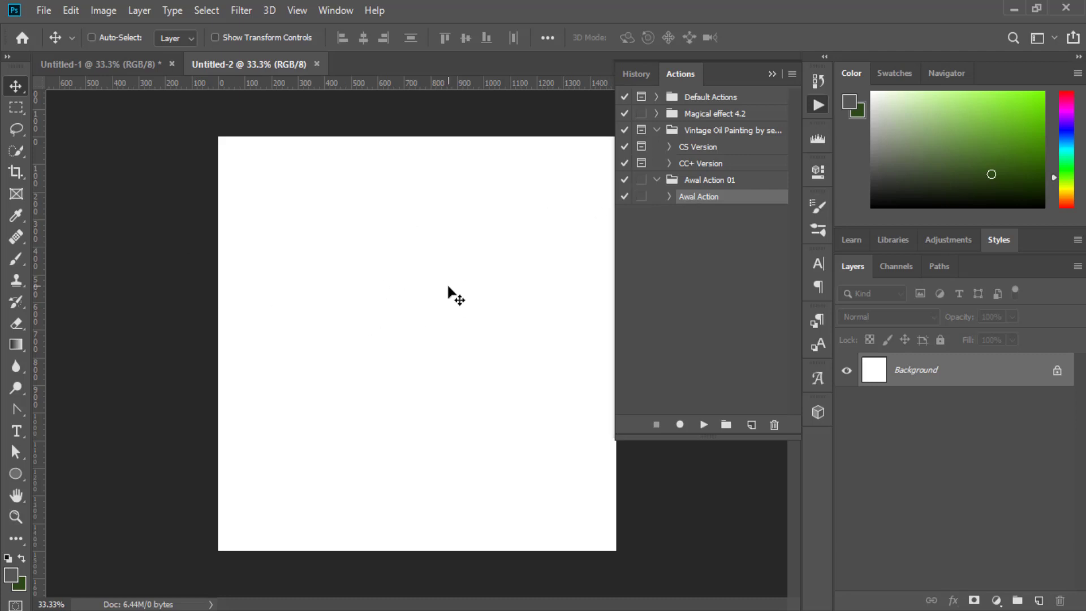
pyautogui.click(773, 76)
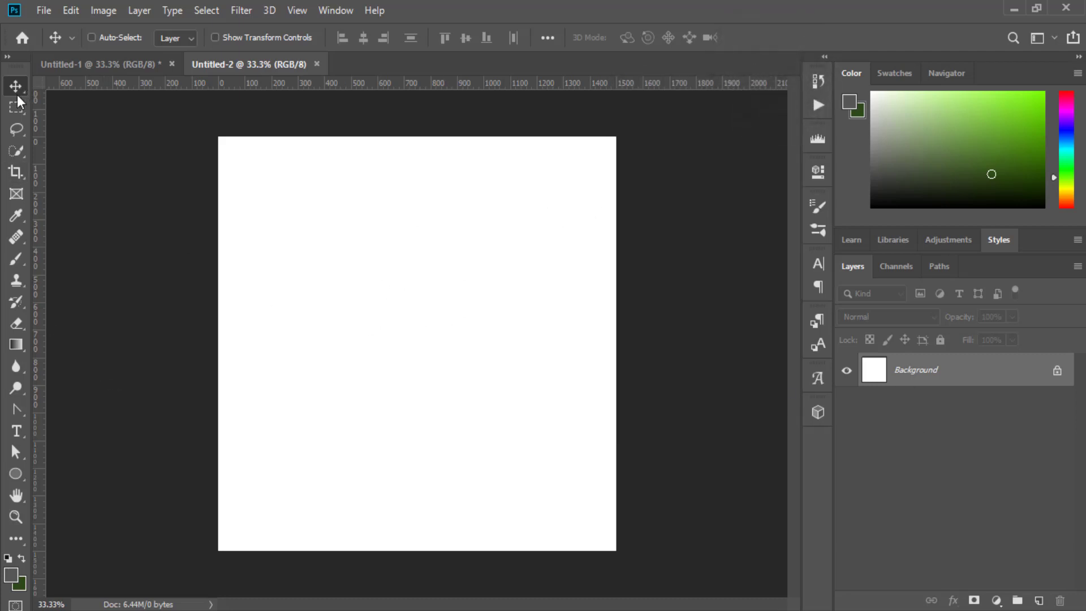
# Step: Draw a tall, narrow ellipse shape about 150 px wide and 603 px high near the middle of the canvas
pyautogui.click(22, 478)
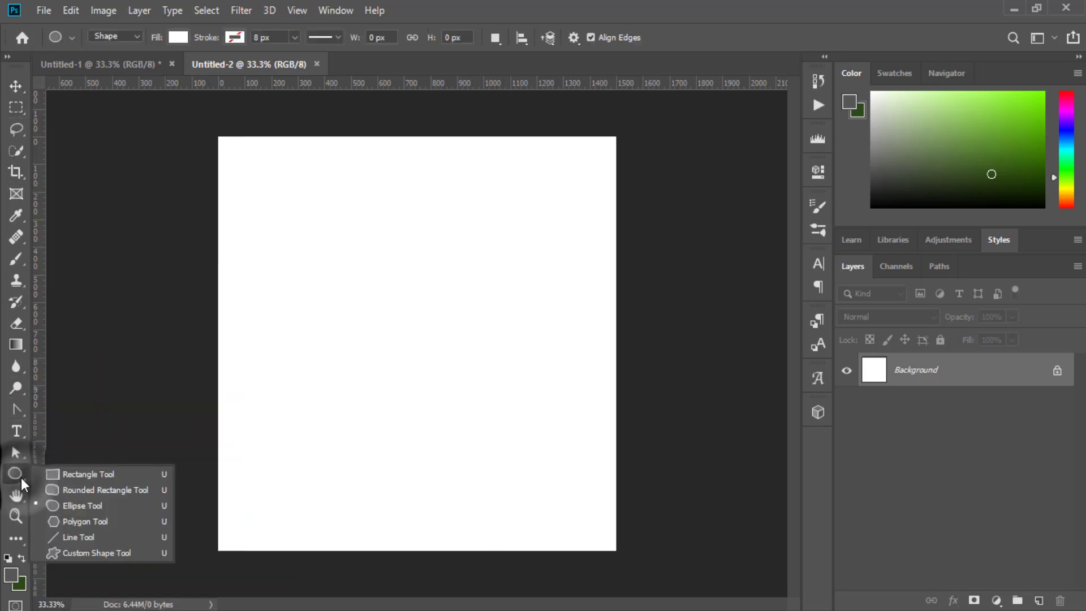
pyautogui.click(85, 505)
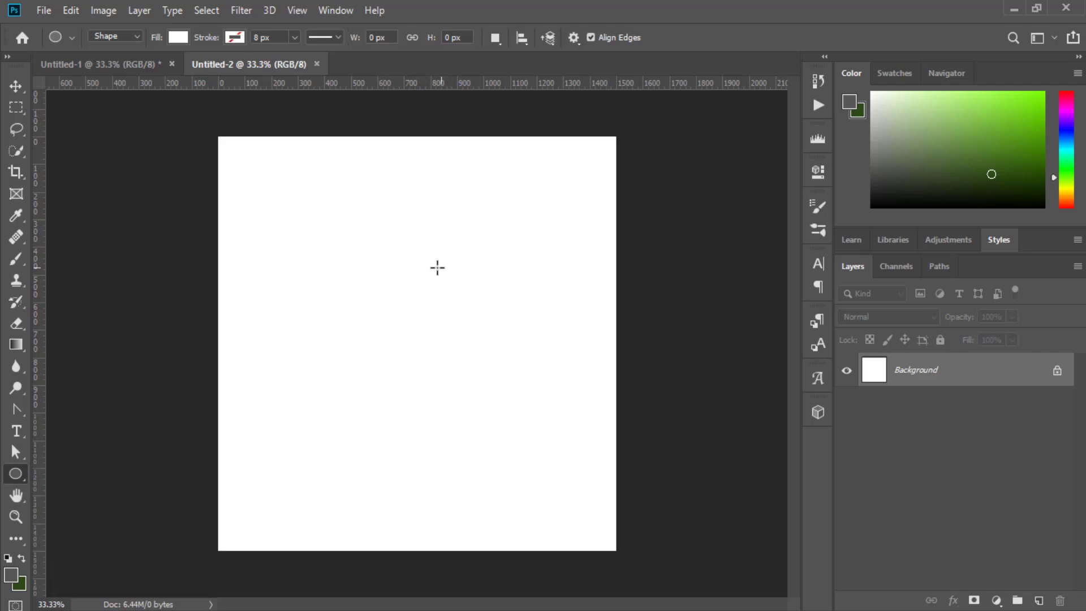
pyautogui.moveTo(375, 274); pyautogui.dragTo(414, 441)
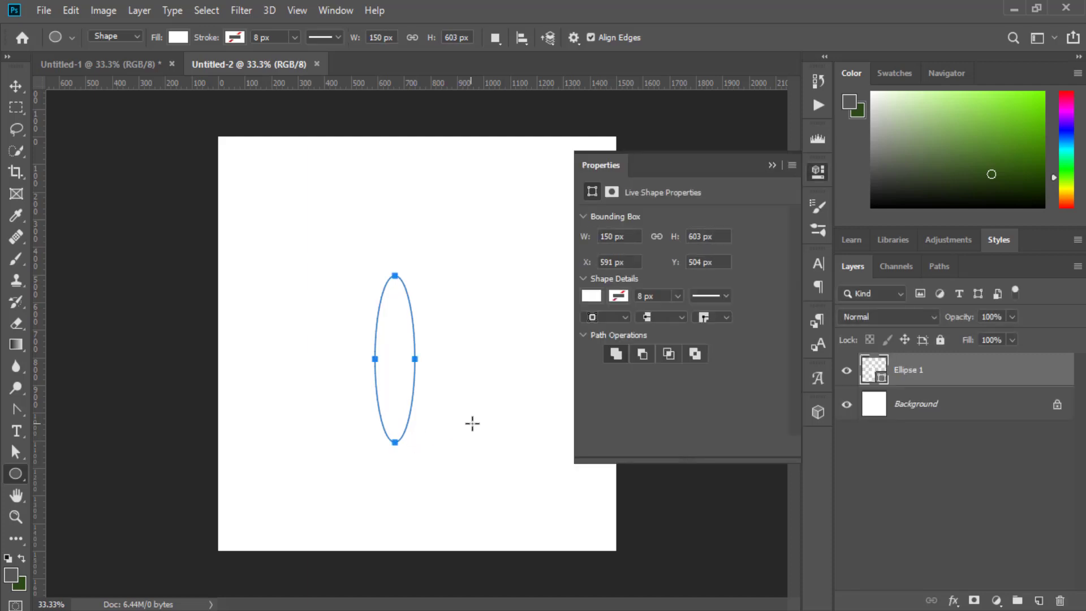
# Step: Give the ellipse a red fill and no stroke
pyautogui.click(590, 297)
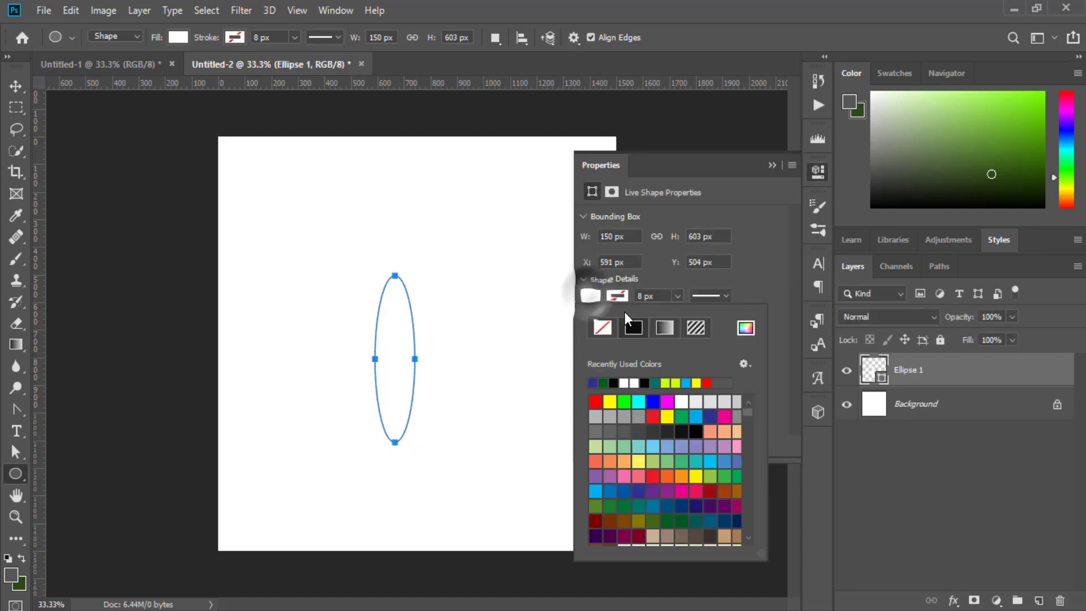
pyautogui.click(715, 379)
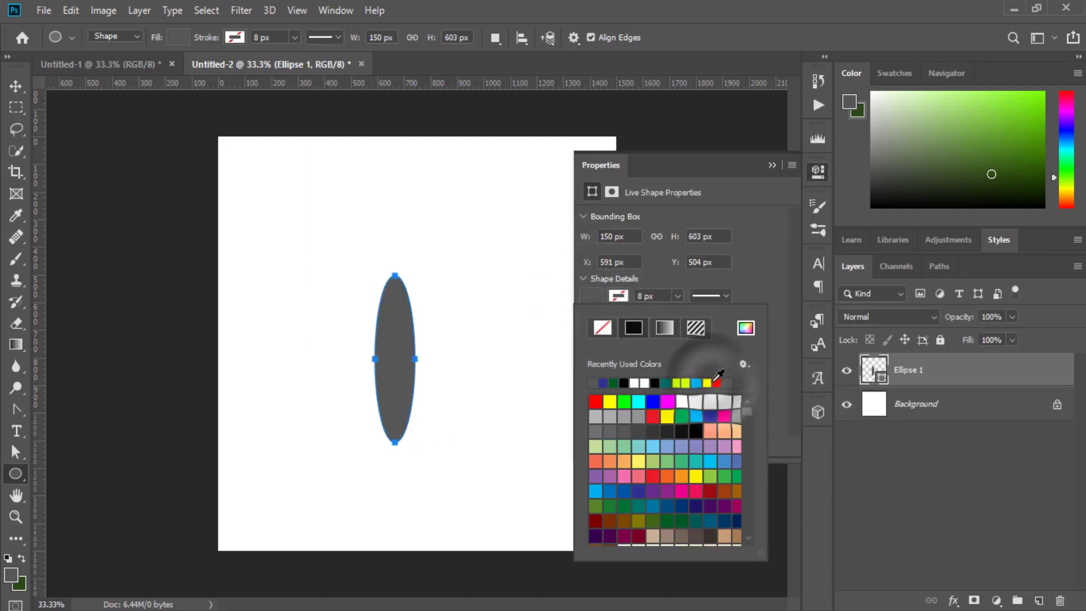
pyautogui.click(718, 383)
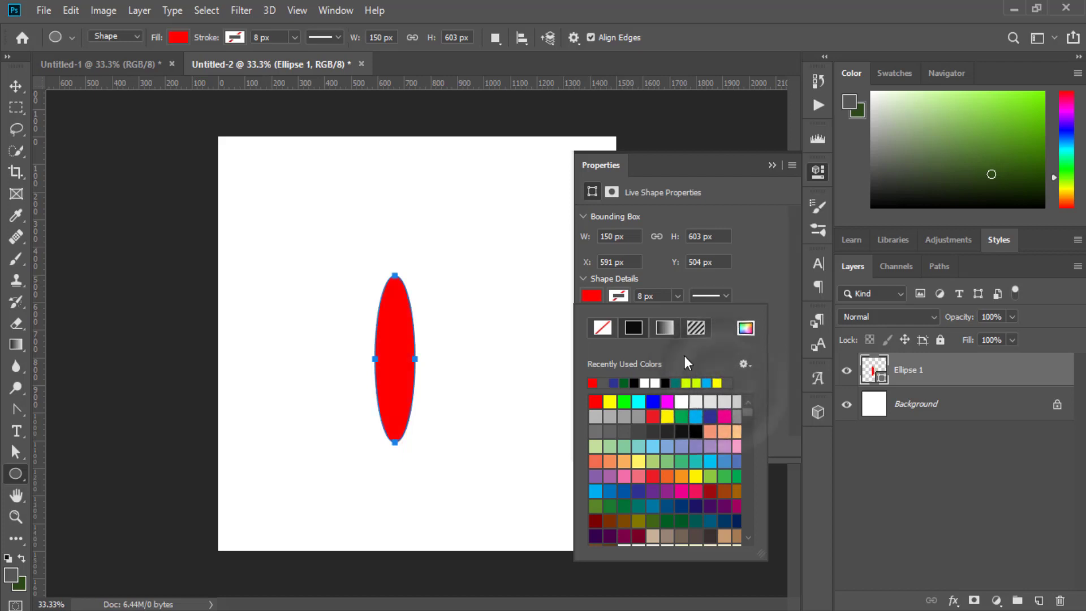
pyautogui.click(626, 297)
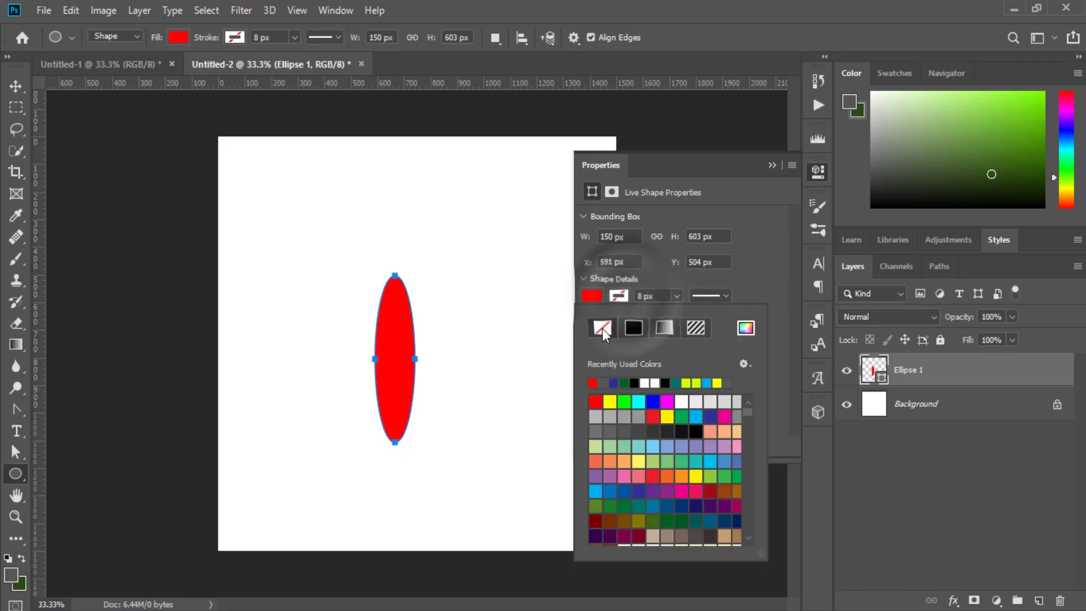
pyautogui.click(603, 328)
pyautogui.click(771, 165)
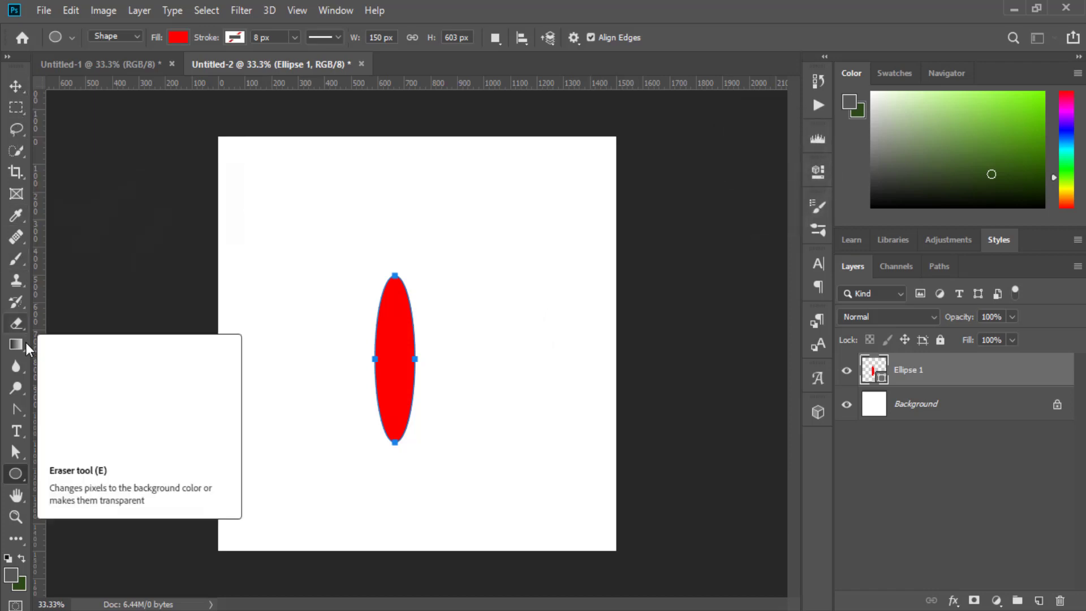
# Step: Convert the ellipse's top and bottom anchor points to sharp corners with the Convert Point Tool to form a petal
pyautogui.click(17, 412)
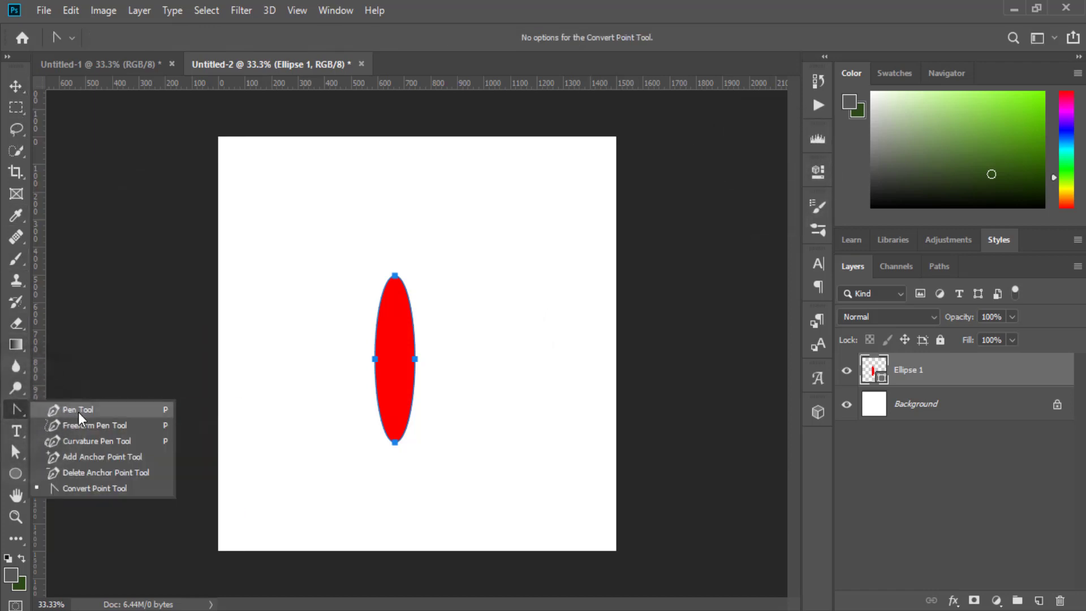
pyautogui.click(121, 487)
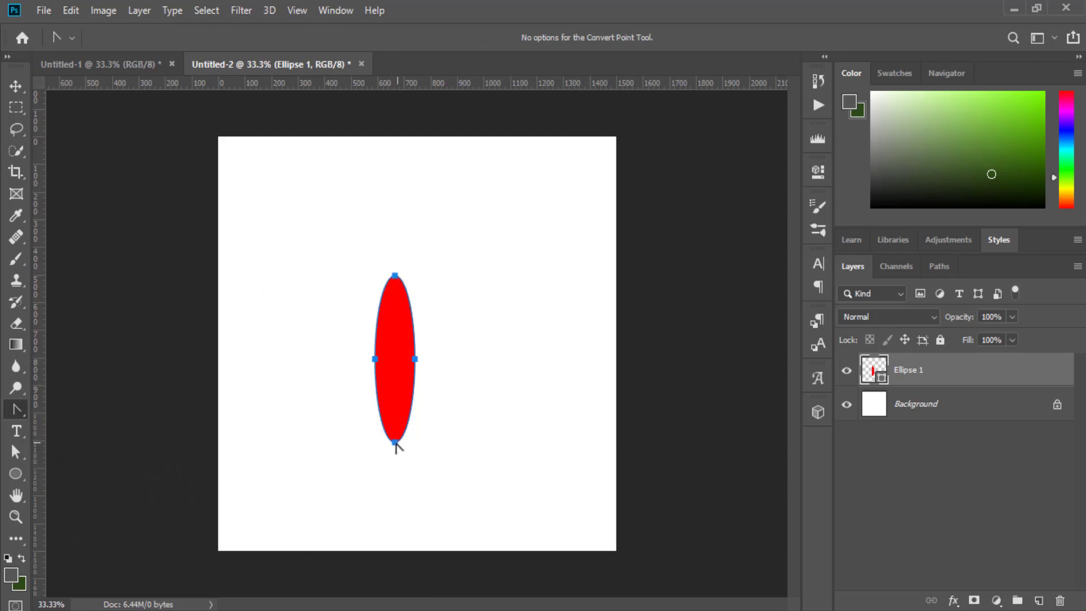
pyautogui.click(395, 276)
pyautogui.click(395, 443)
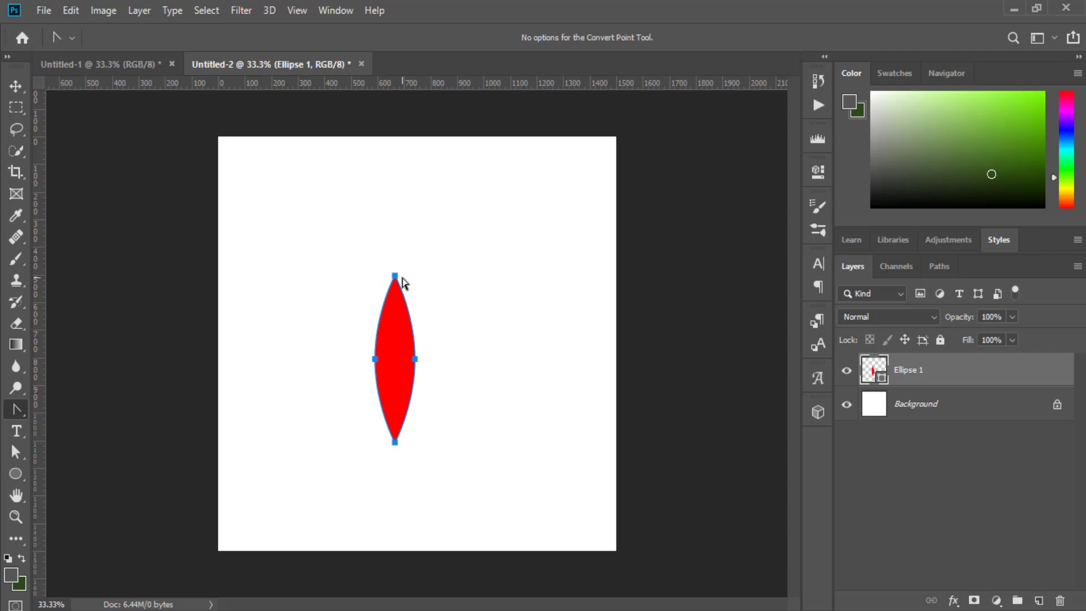
# Step: Rasterize the Ellipse 1 shape layer
pyautogui.click(14, 82)
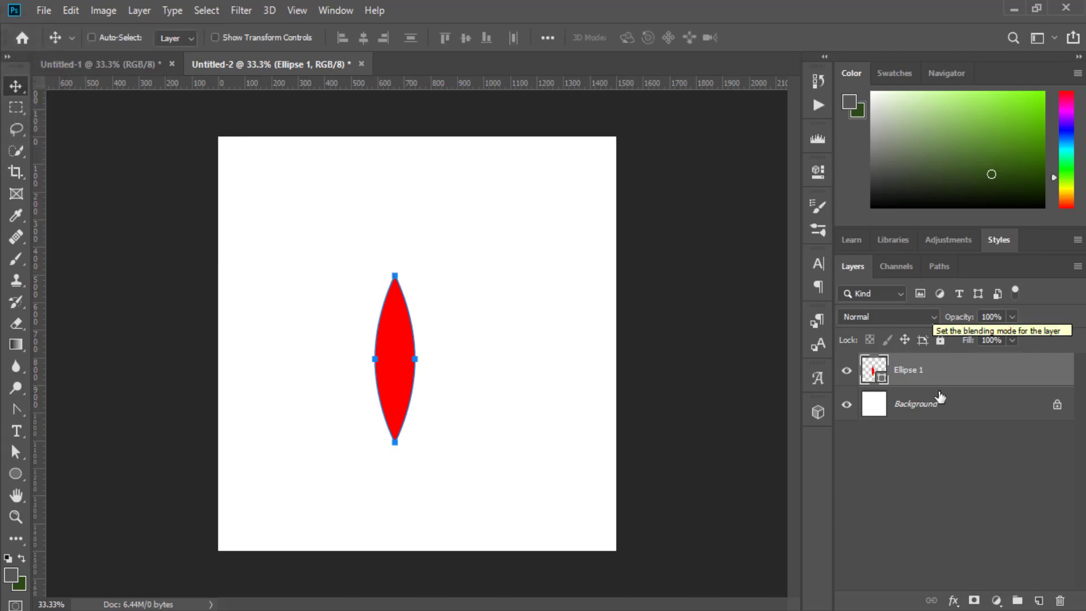
pyautogui.click(956, 376)
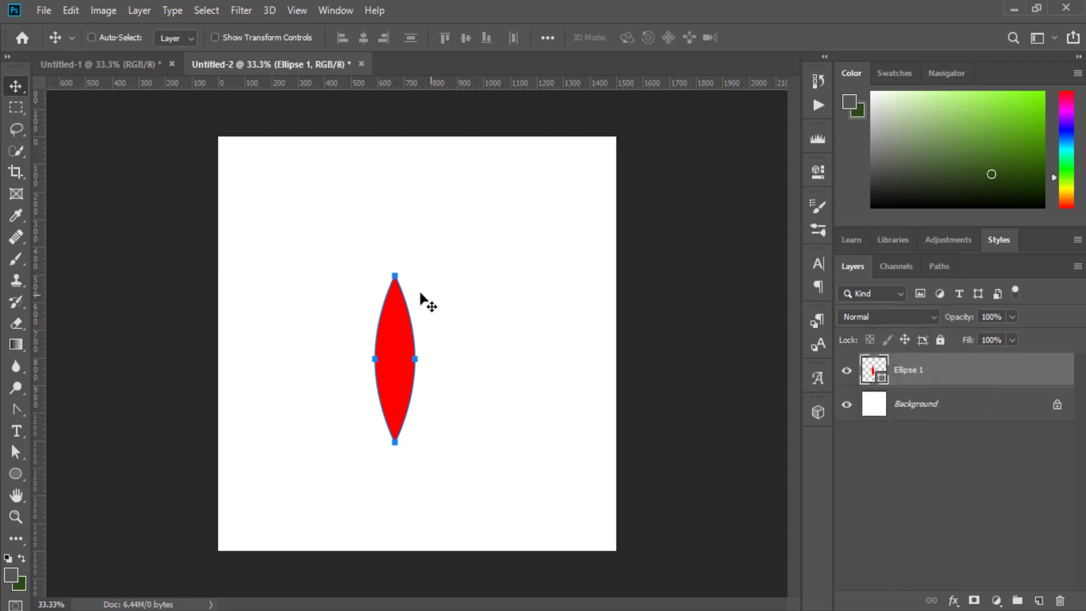
pyautogui.rightClick(914, 376)
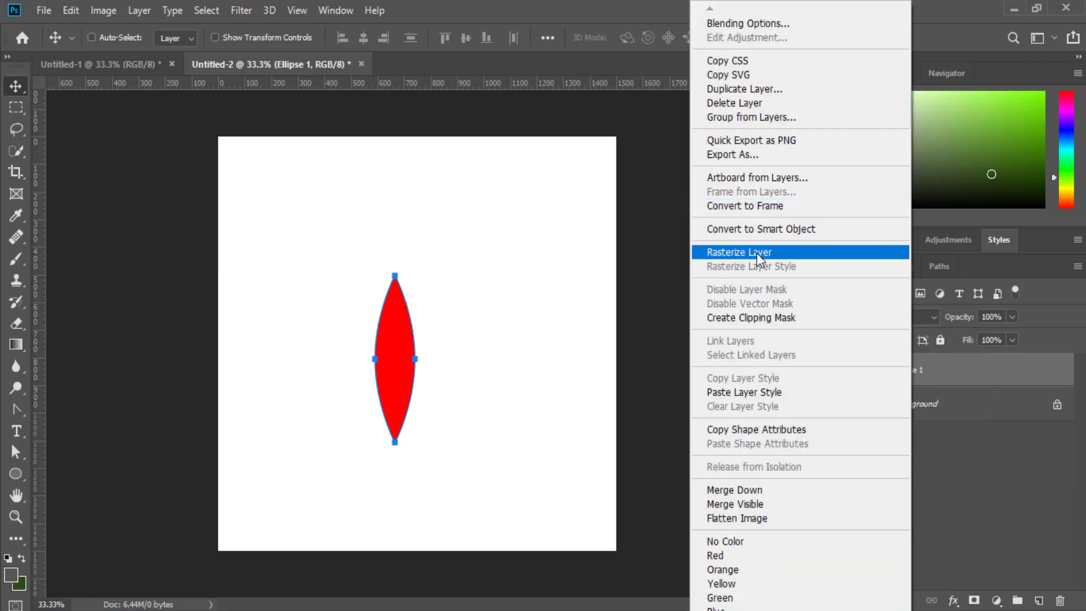
pyautogui.click(742, 251)
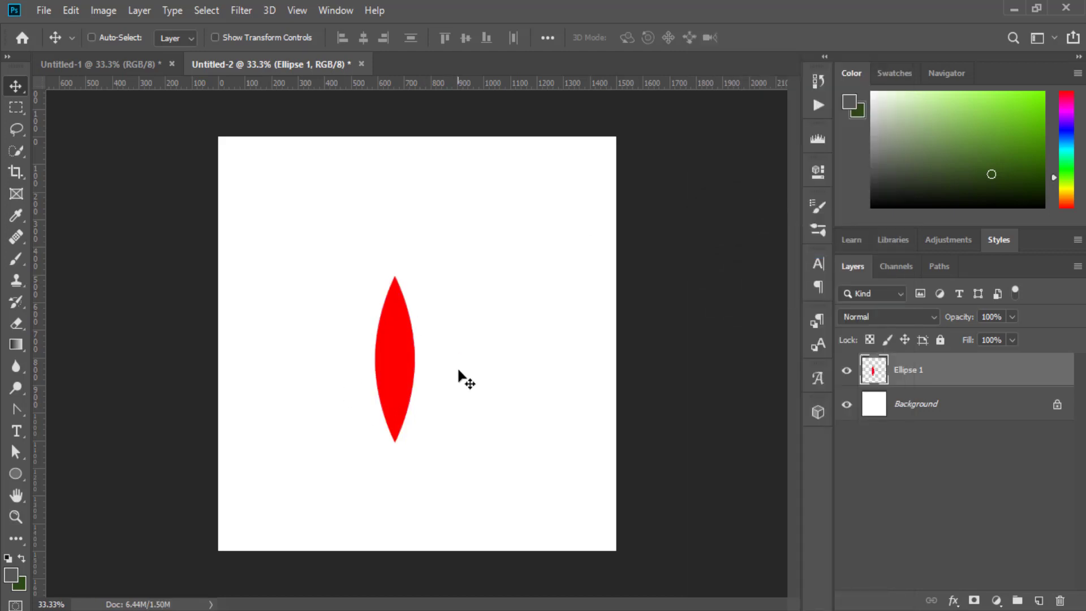
# Step: Move the red petal up so that its lower tip sits near the centre of the canvas
pyautogui.moveTo(413, 395); pyautogui.dragTo(412, 306)
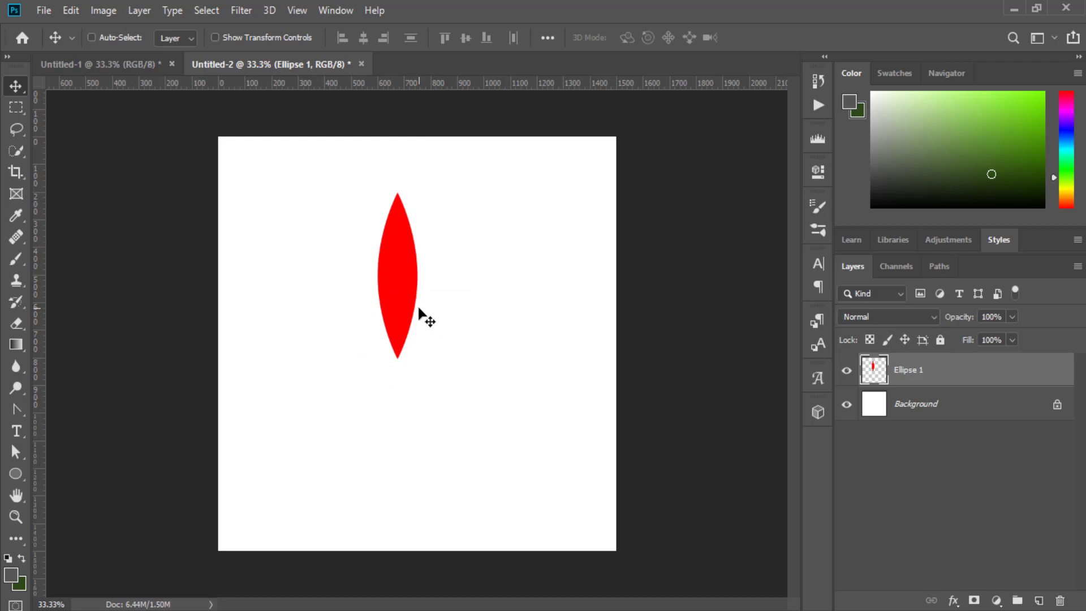
pyautogui.press('ctrl')
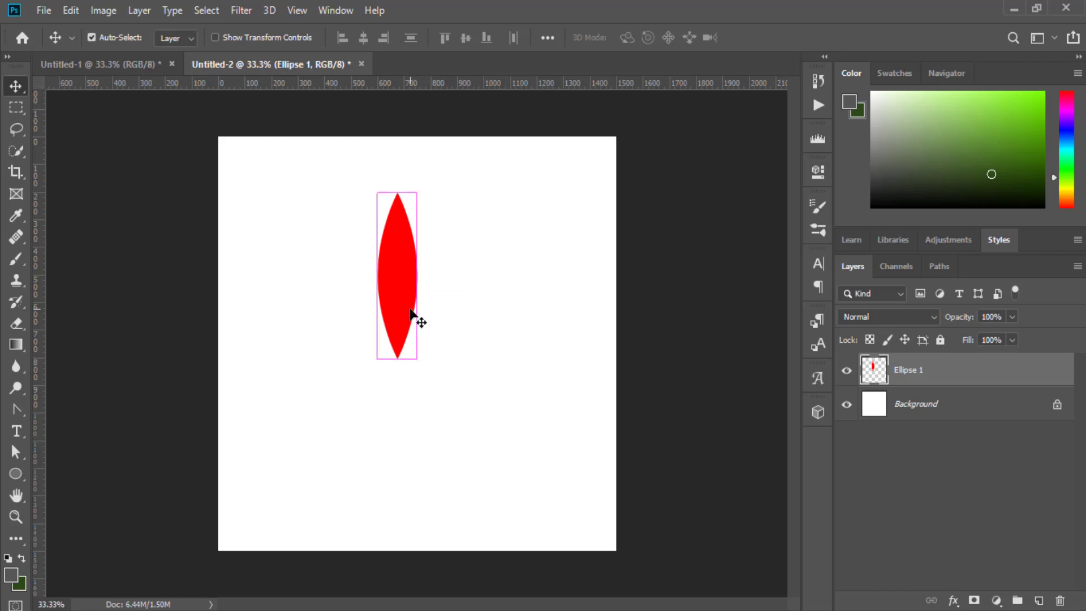
# Step: Duplicate the red petal layer and rotate the copy 15° about its lower tip
pyautogui.hotkey('ctrl', 'j')
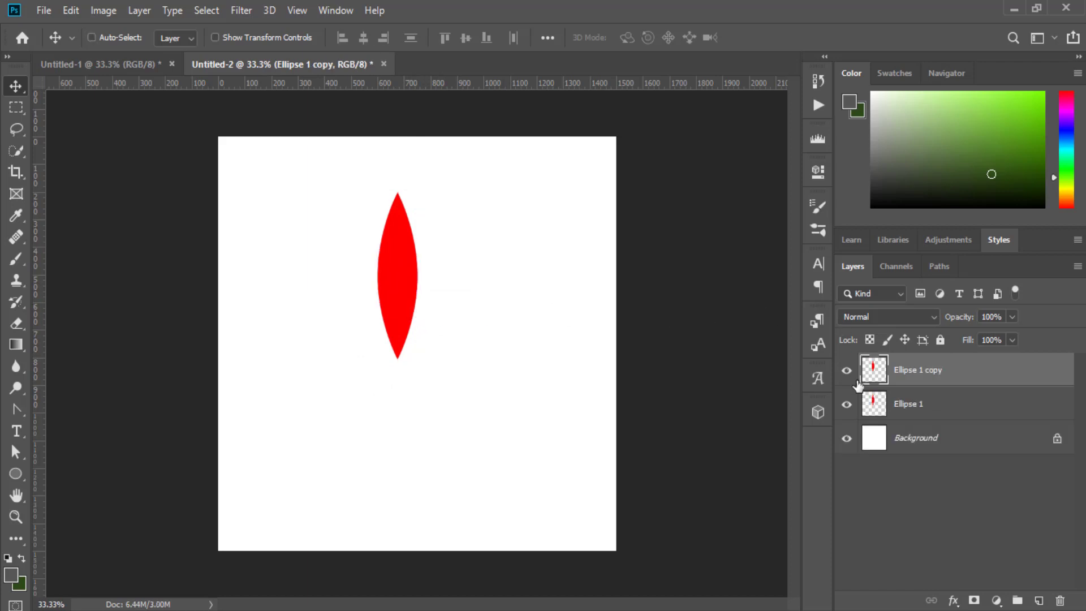
pyautogui.press('ctrl')
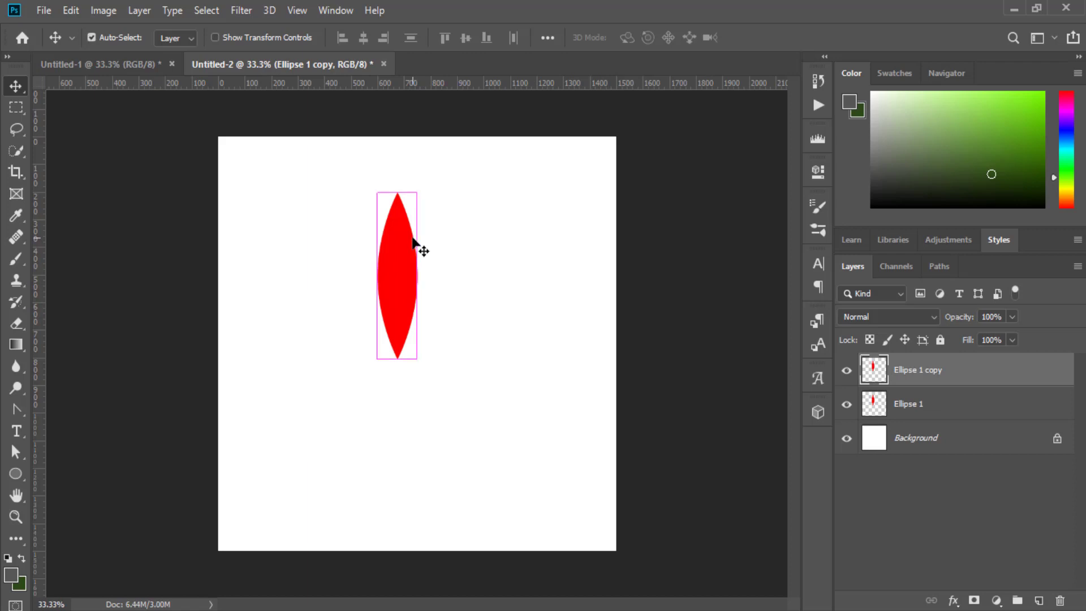
pyautogui.hotkey('ctrl', 't')
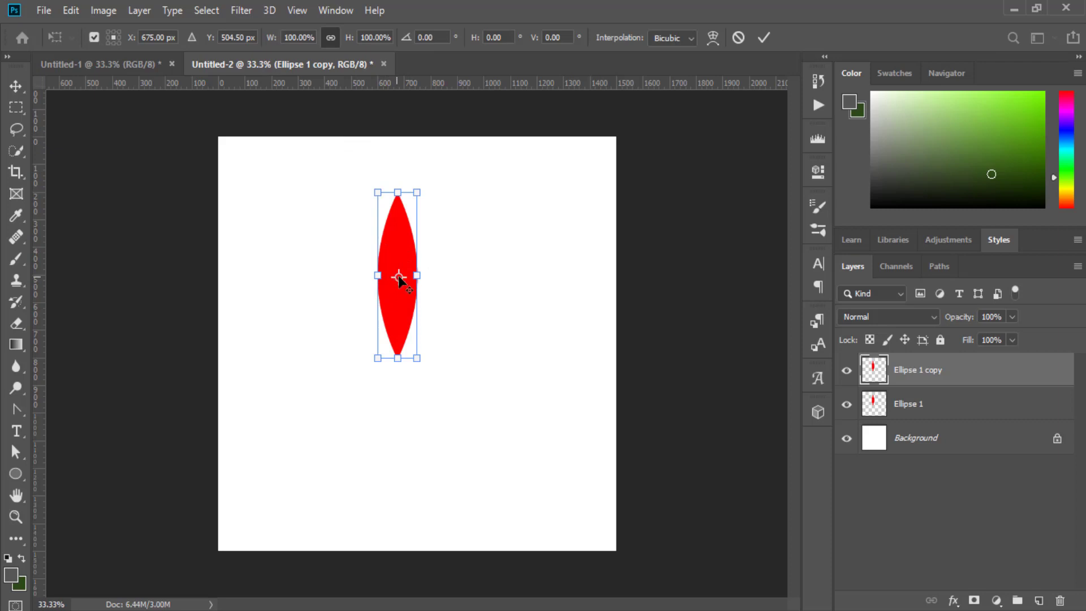
pyautogui.moveTo(399, 277); pyautogui.dragTo(402, 365)
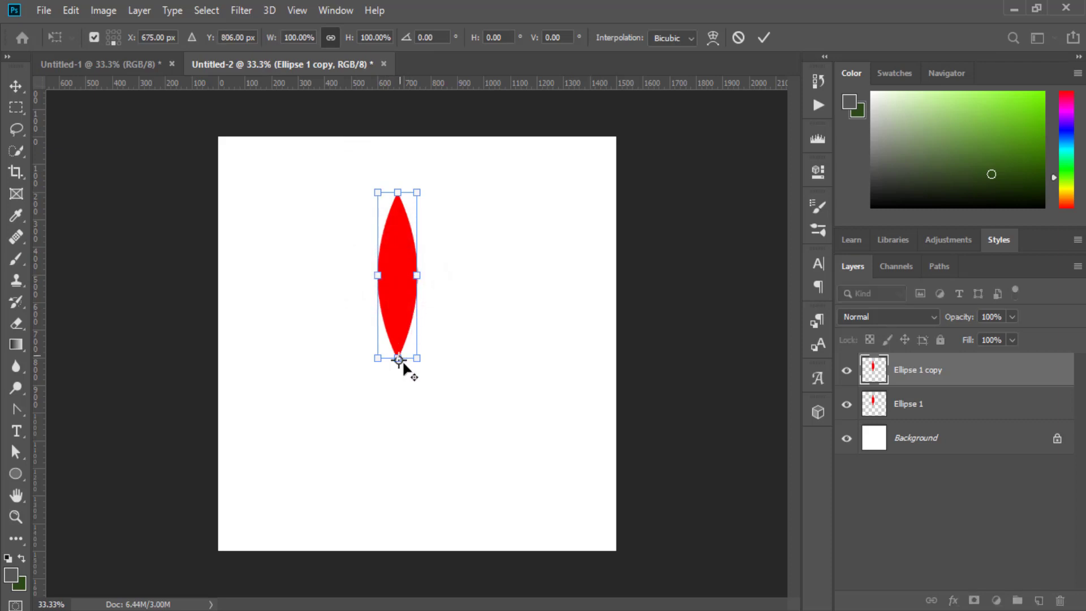
pyautogui.doubleClick(437, 37)
pyautogui.write('15')
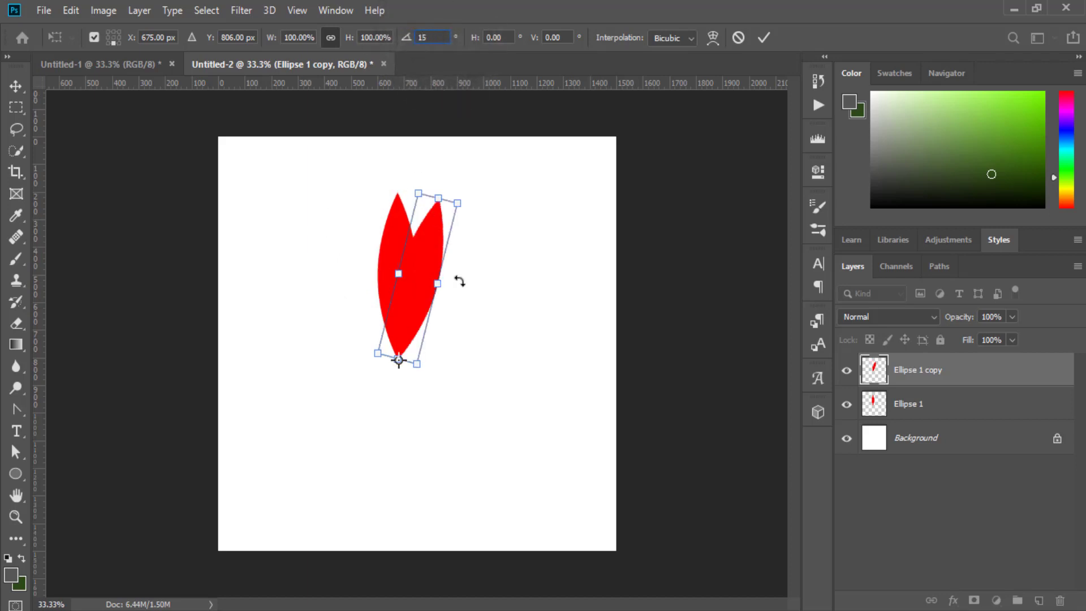
pyautogui.click(768, 36)
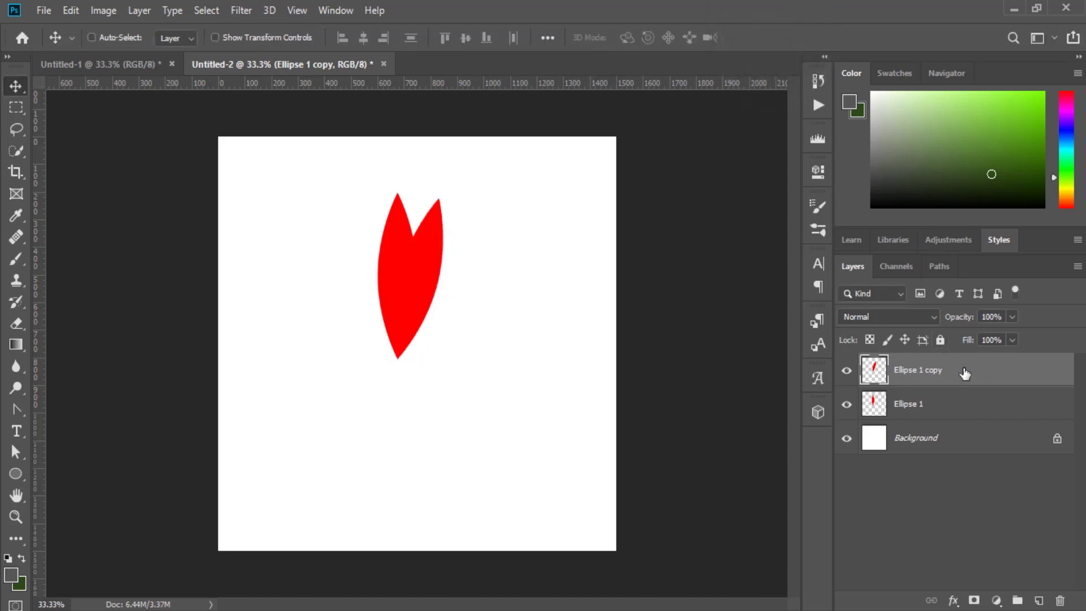
# Step: Cut the rotated copy's outline out of the Ellipse 1 petal, deselect, and delete the Ellipse 1 copy layer
pyautogui.keyDown('ctrl'); pyautogui.click(873, 375); pyautogui.keyUp('ctrl')
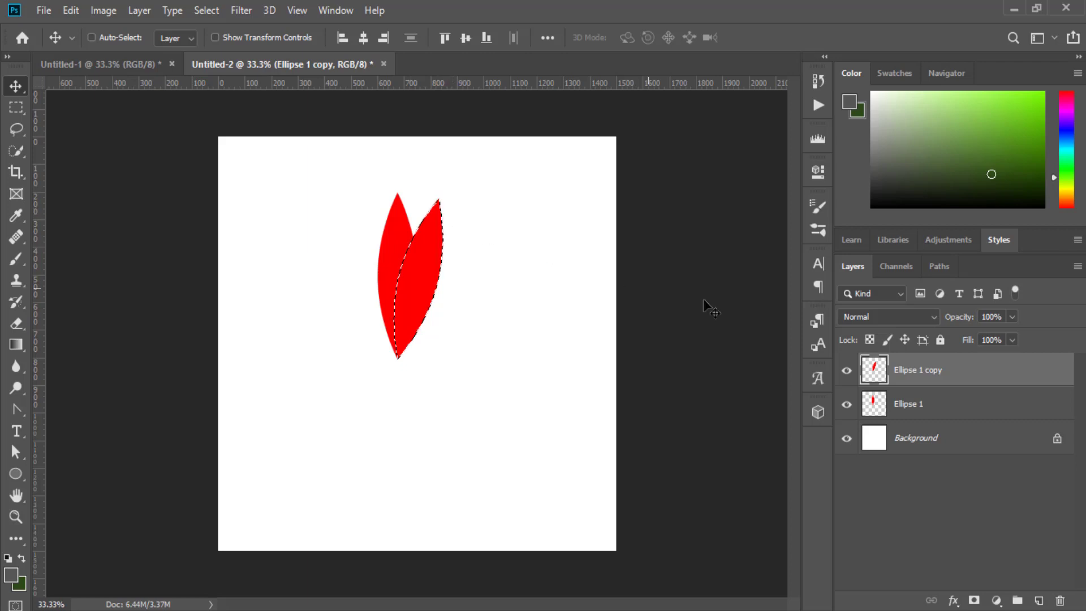
pyautogui.click(920, 405)
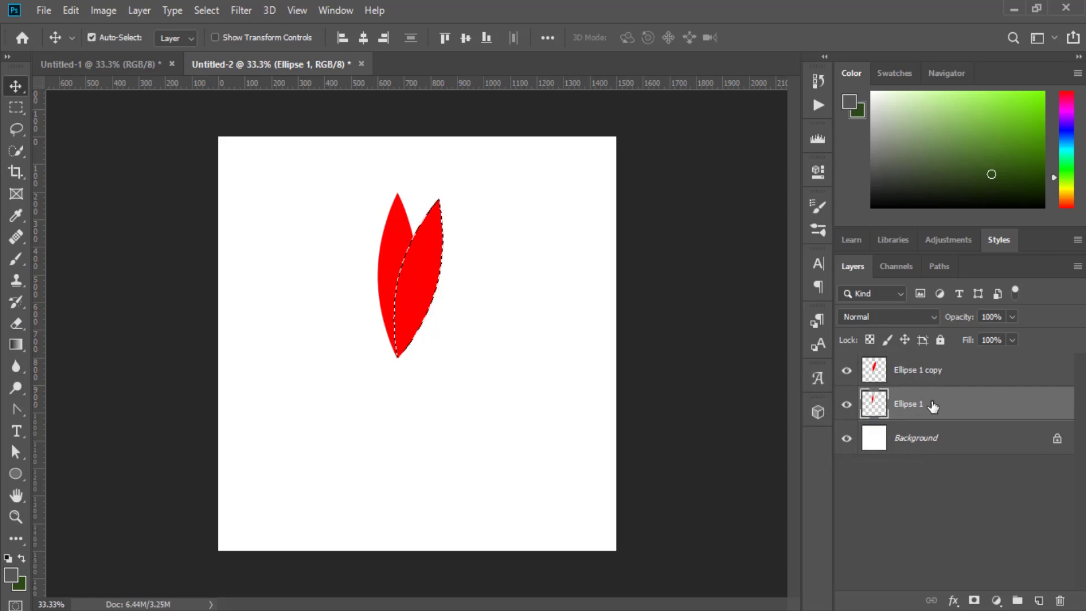
pyautogui.hotkey('ctrl', 'd')
pyautogui.click(909, 373)
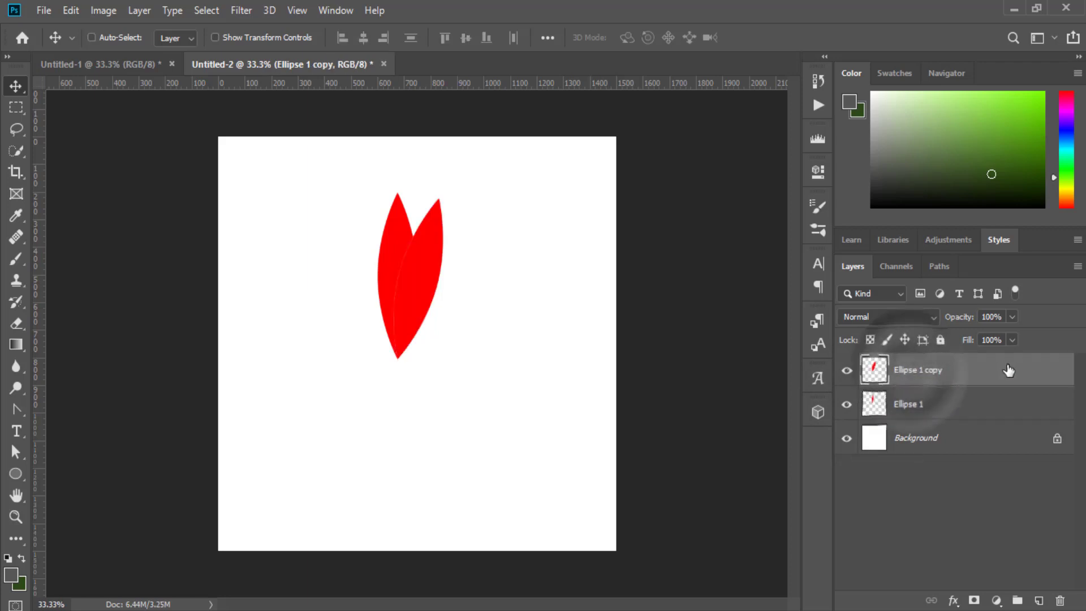
pyautogui.moveTo(1018, 370); pyautogui.dragTo(1060, 600)
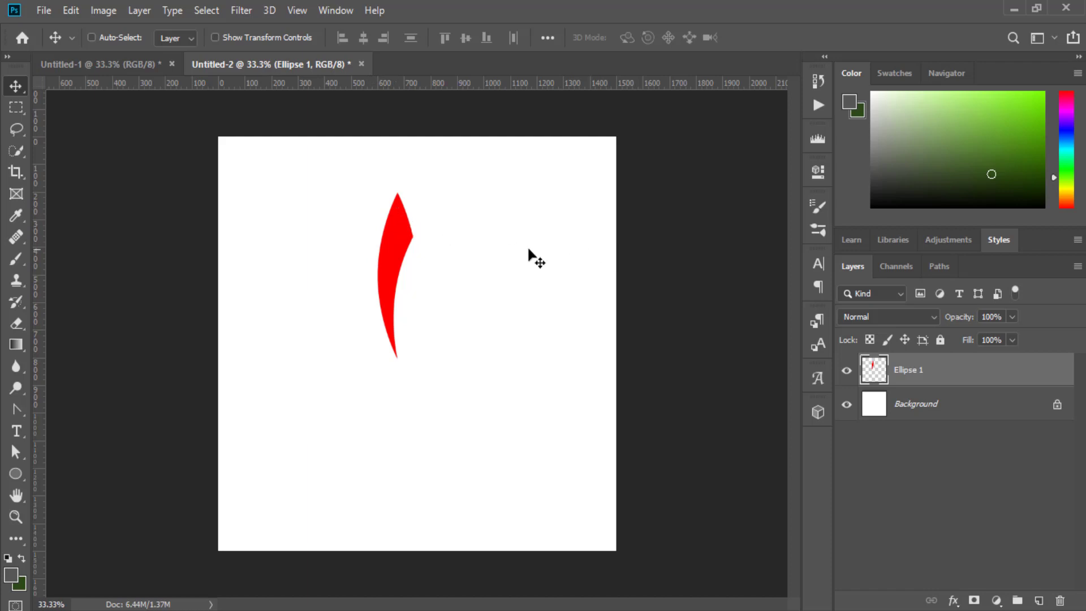
# Step: Add a Stroke layer style in black (000000) to the trimmed Ellipse 1 petal
pyautogui.rightClick(892, 369)
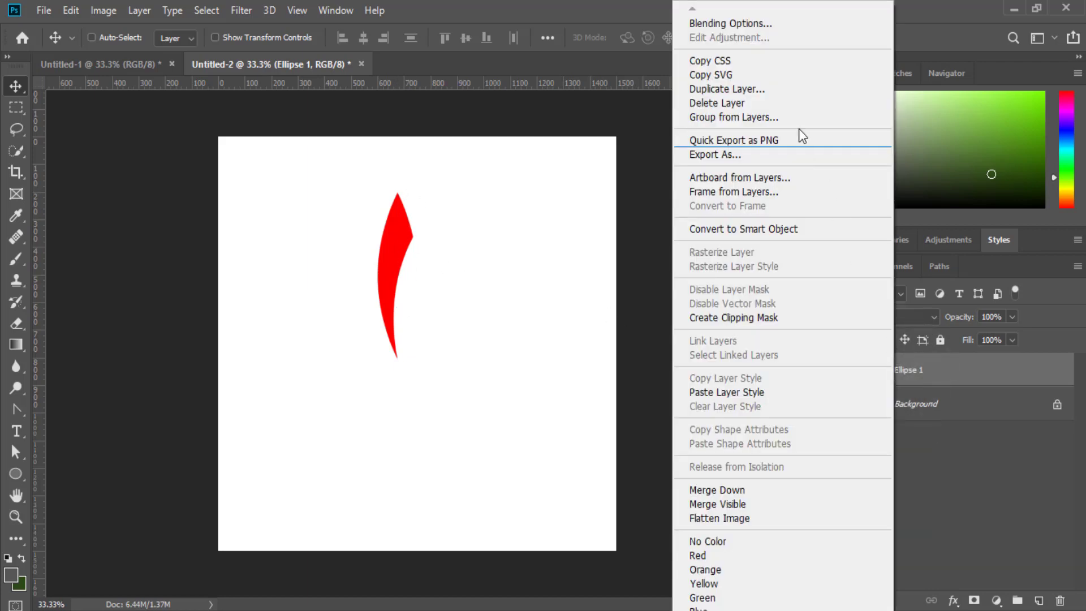
pyautogui.click(708, 23)
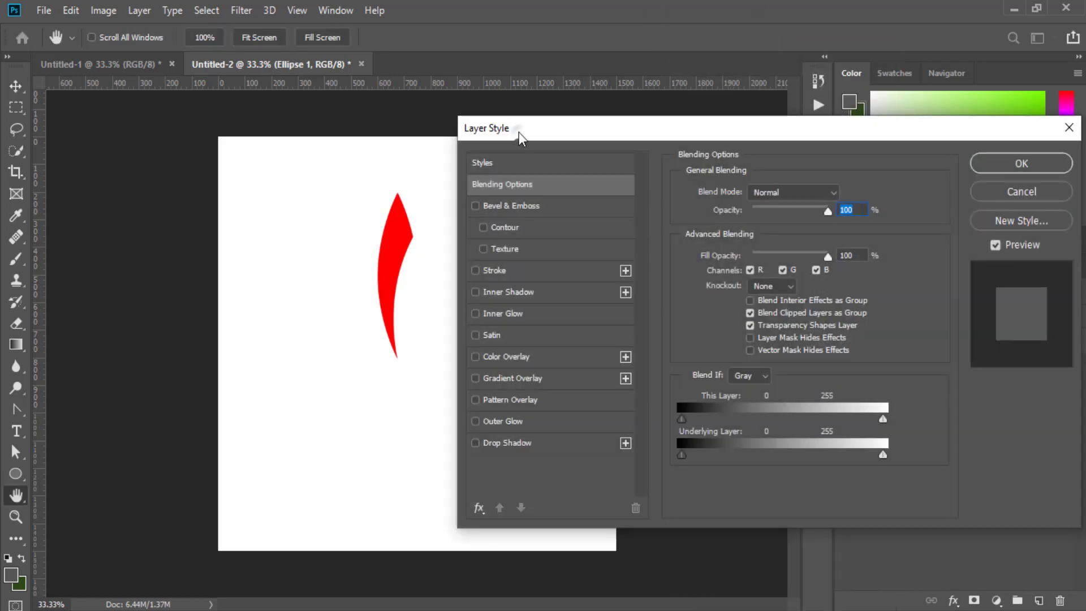
pyautogui.moveTo(518, 131); pyautogui.dragTo(670, 104)
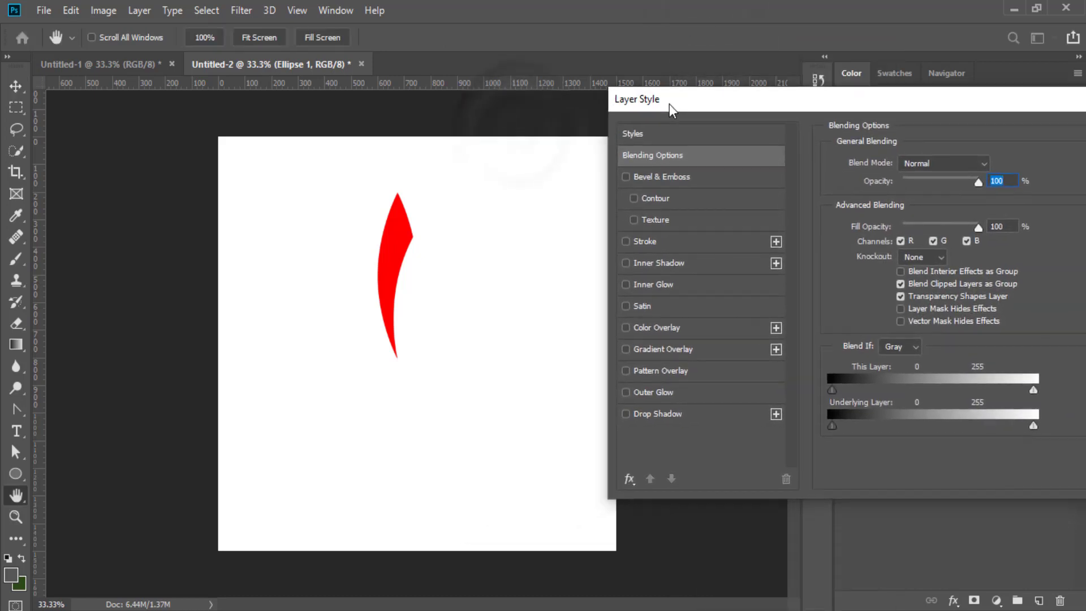
pyautogui.click(638, 241)
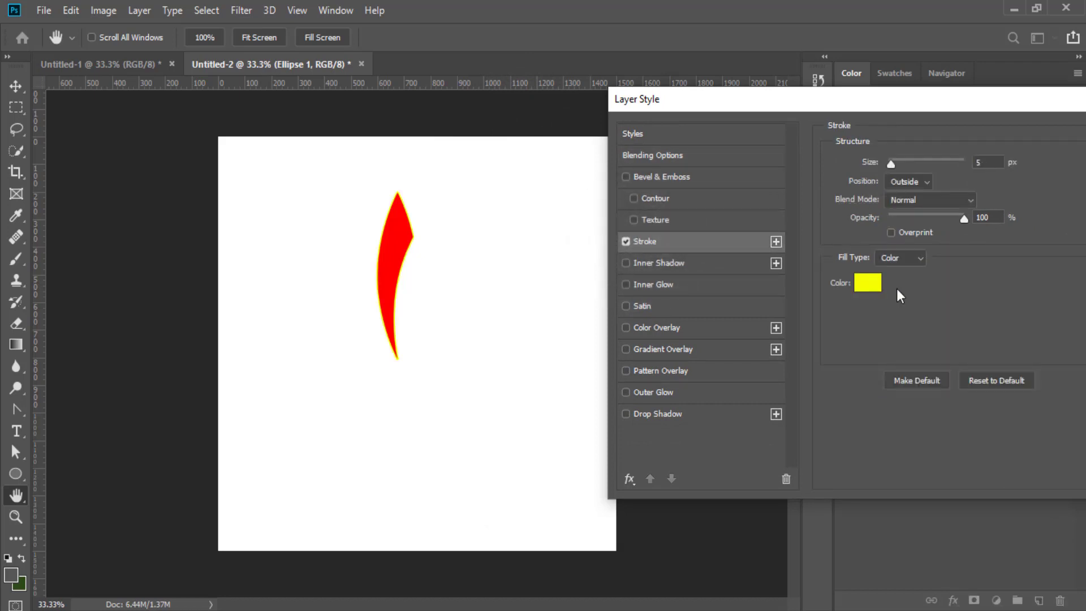
pyautogui.click(869, 286)
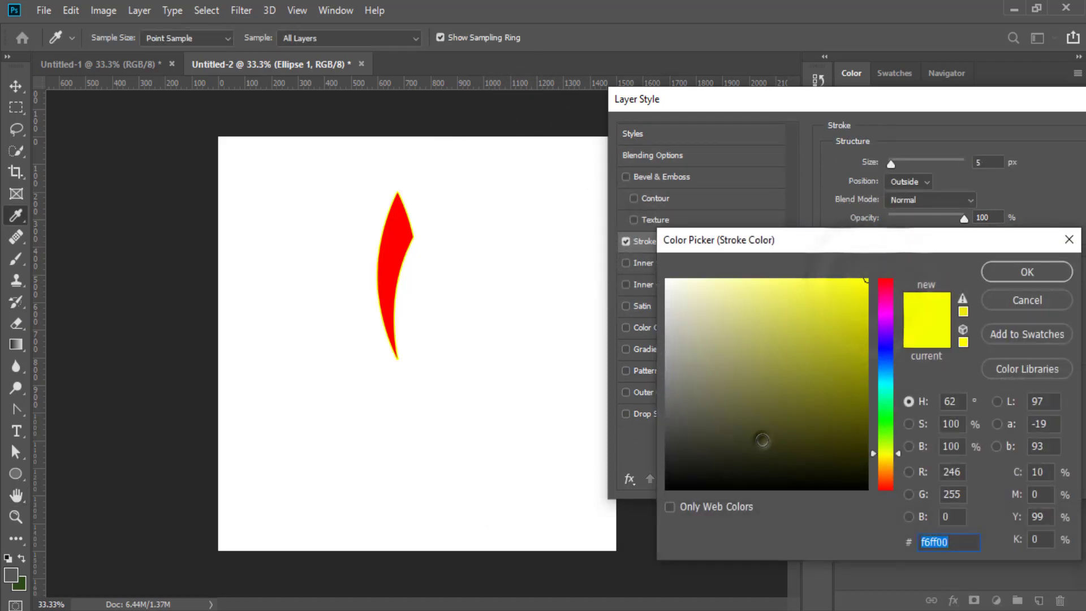
pyautogui.moveTo(758, 440); pyautogui.dragTo(667, 488)
pyautogui.click(1017, 272)
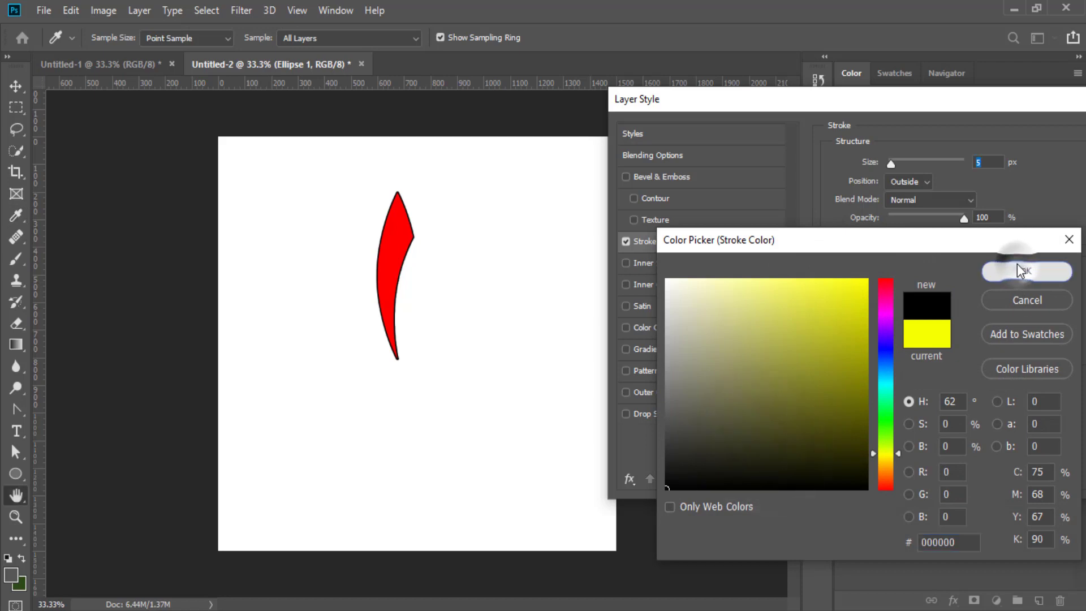
# Step: Set the petal's stroke size to 3 px and apply the layer style
pyautogui.click(982, 160)
pyautogui.press('Up')
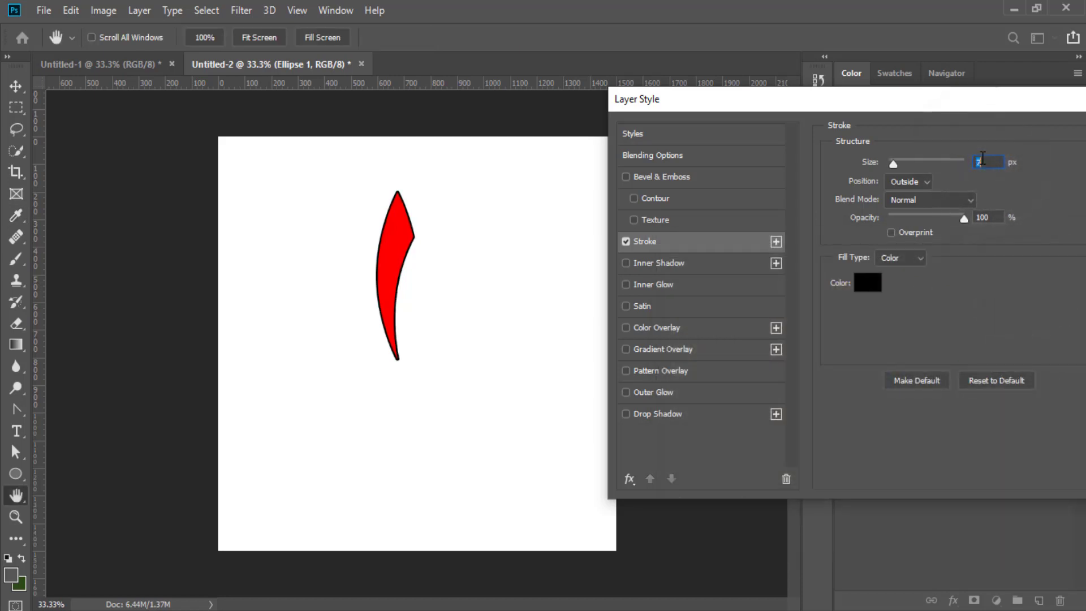
pyautogui.press('Down')
pyautogui.press('Down')
pyautogui.press('Down')
pyautogui.press('Down')
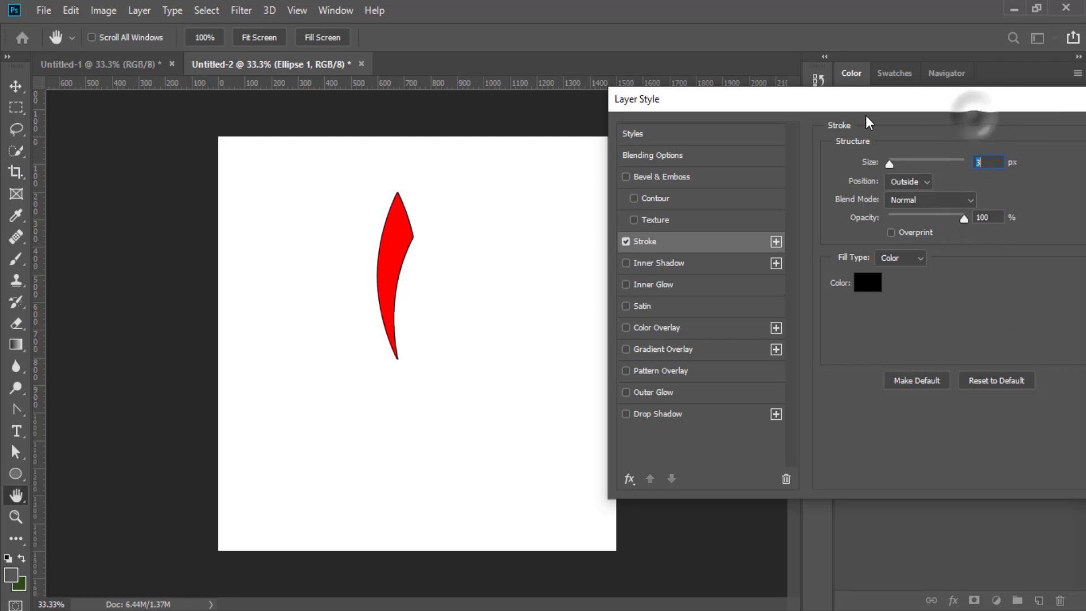
pyautogui.moveTo(884, 104); pyautogui.dragTo(744, 113)
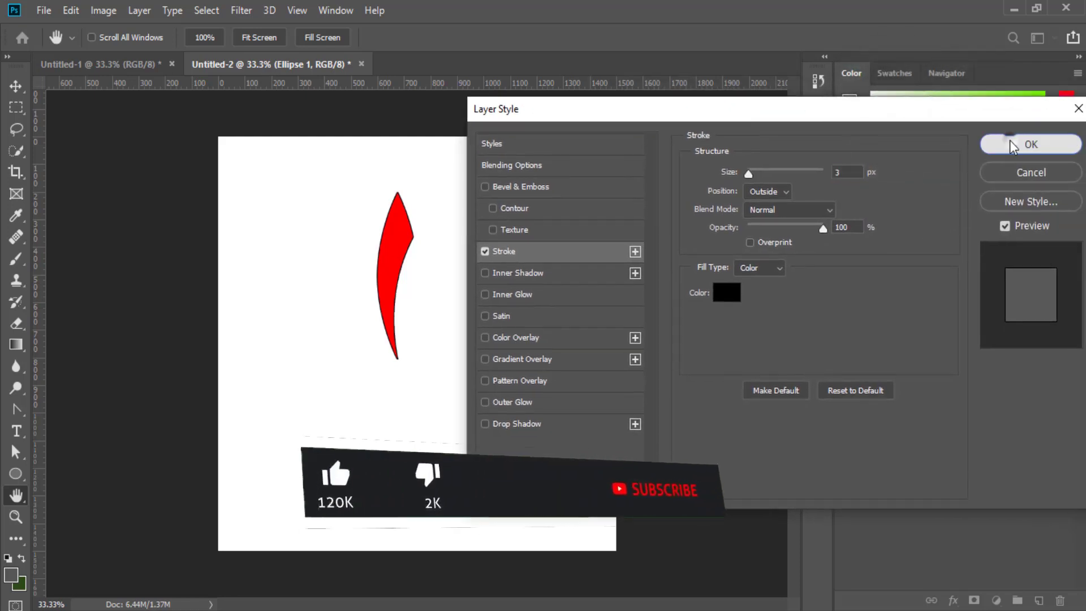
pyautogui.click(1012, 146)
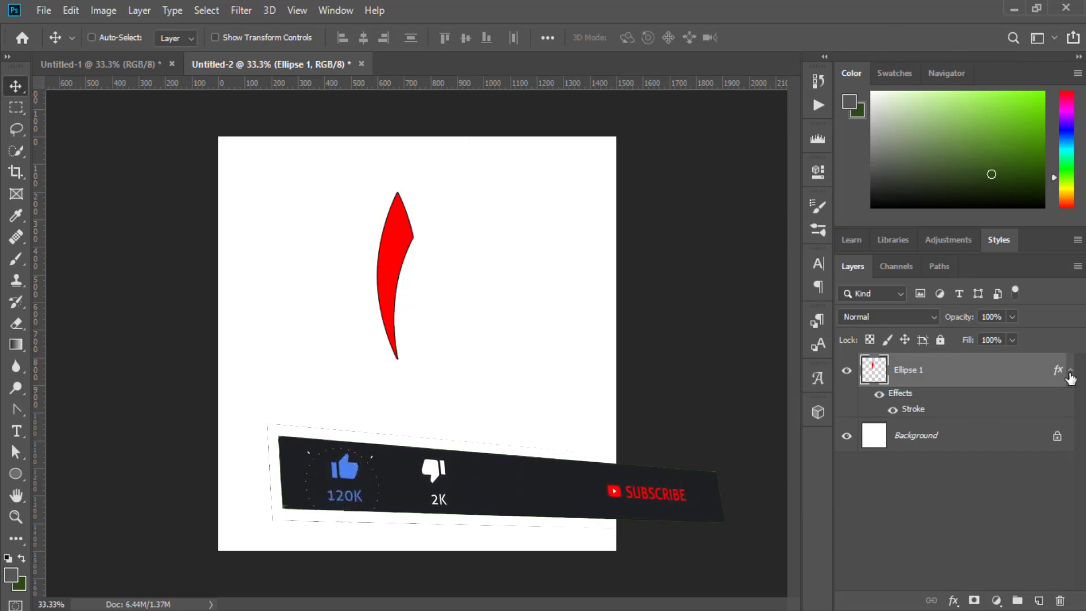
# Step: Collapse the Ellipse 1 effects list and duplicate the outlined petal layer
pyautogui.click(1071, 370)
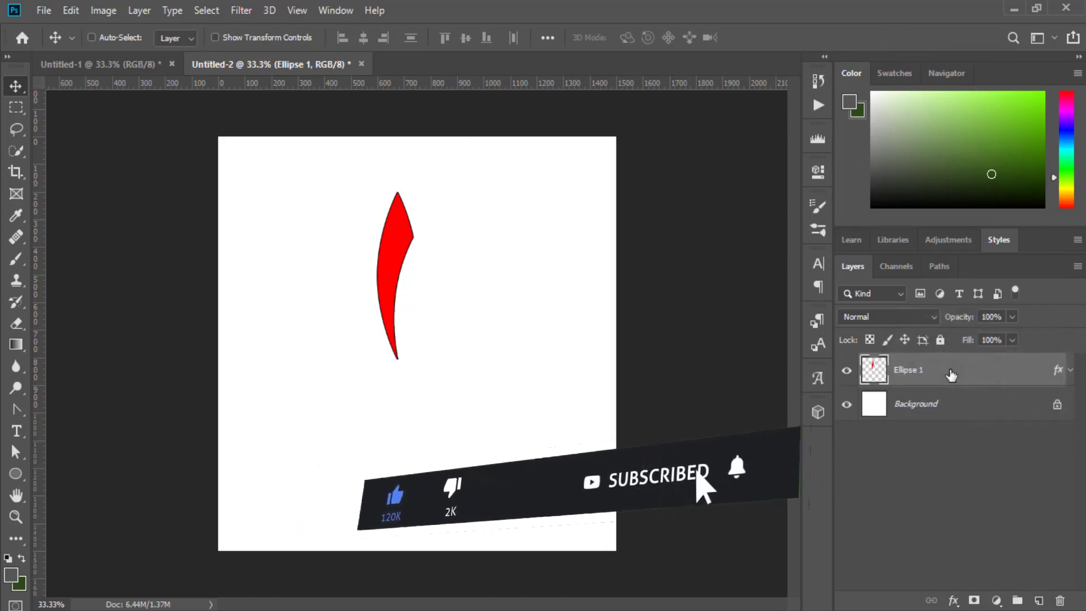
pyautogui.press('ctrl')
pyautogui.hotkey('ctrl', 'j')
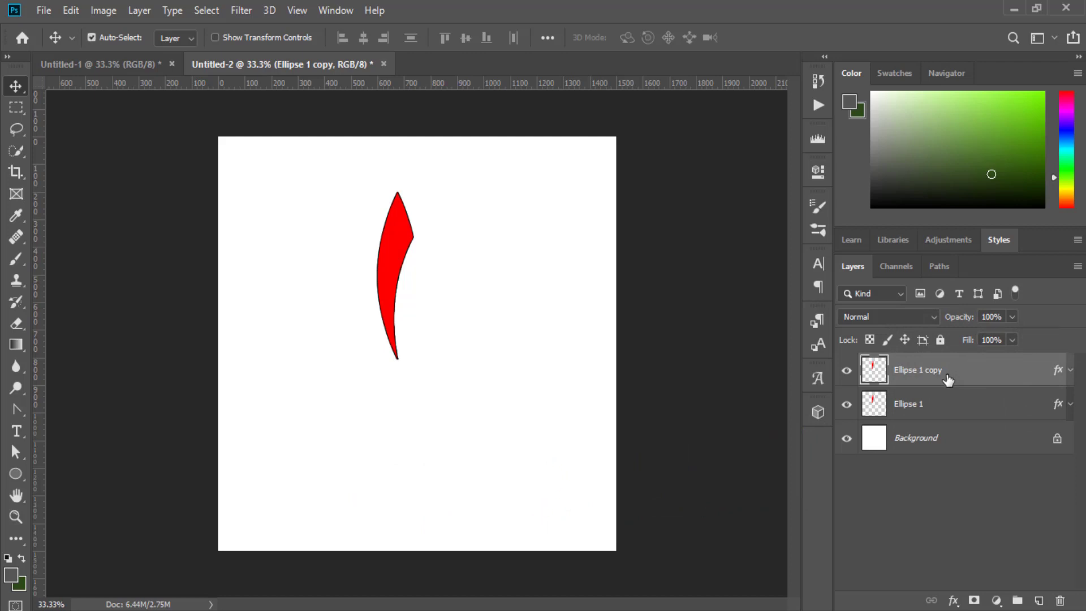
pyautogui.hotkey('ctrl', 't')
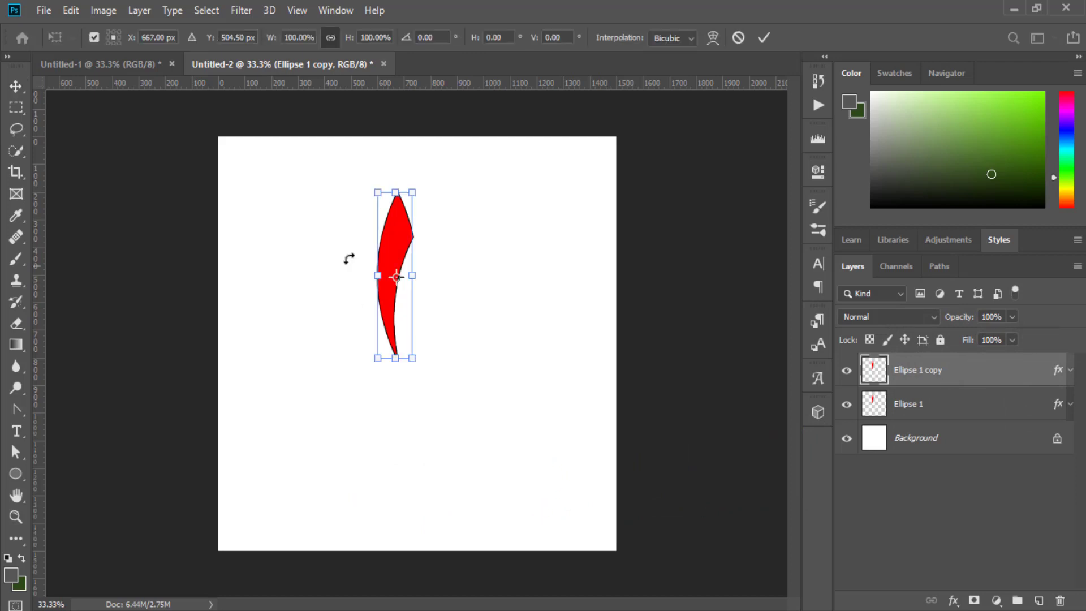
pyautogui.moveTo(397, 279); pyautogui.dragTo(395, 360)
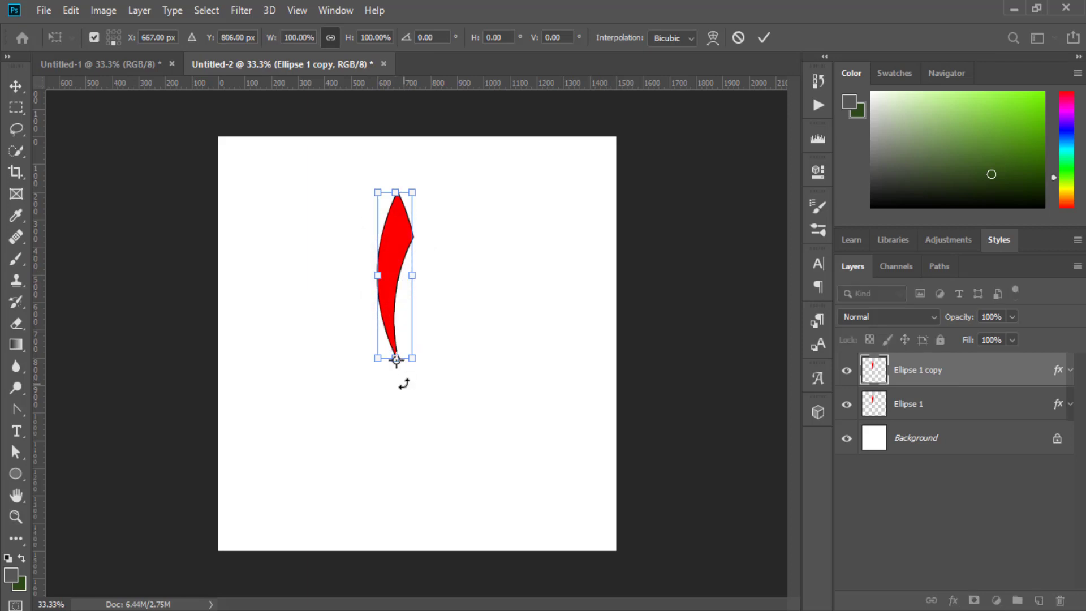
pyautogui.click(765, 38)
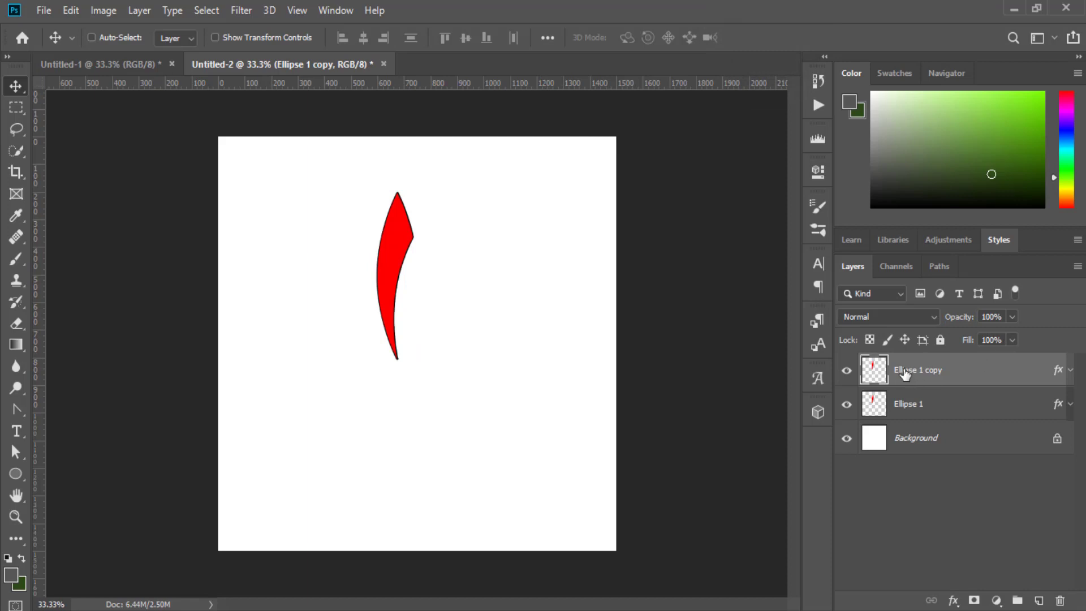
# Step: Rotate the Ellipse 1 copy layer 15° with the pivot placed at the petal's lower tip
pyautogui.hotkey('ctrl', 't')
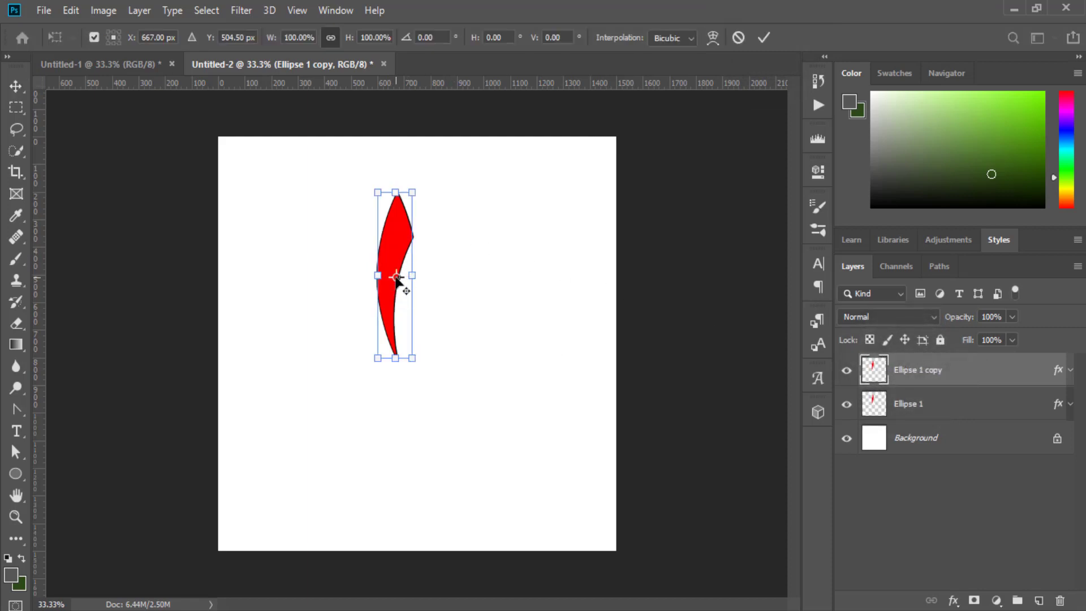
pyautogui.moveTo(396, 277); pyautogui.dragTo(396, 358)
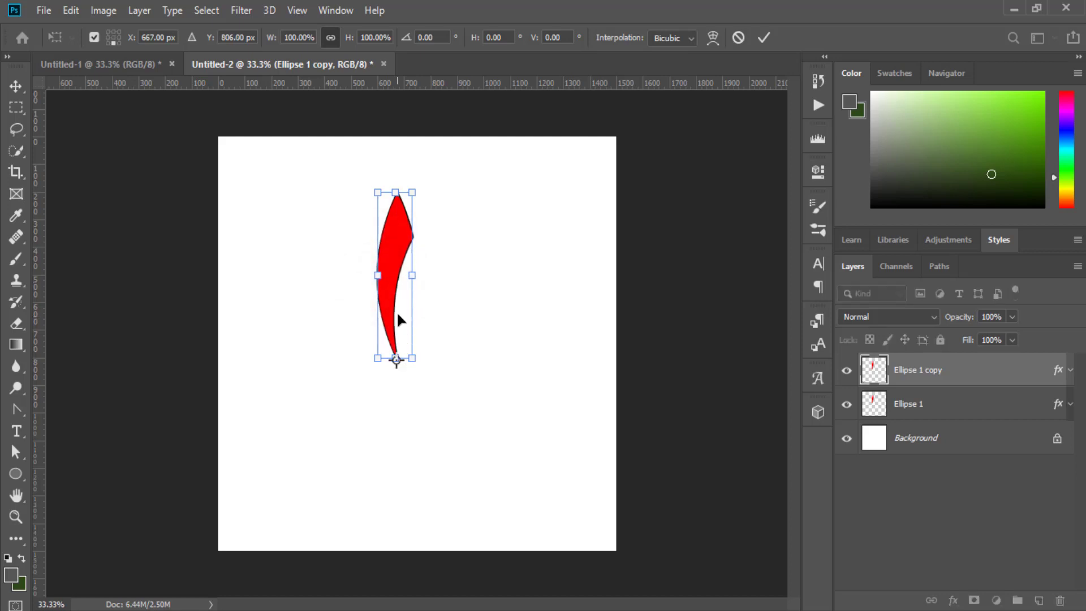
pyautogui.click(445, 36)
pyautogui.write('15')
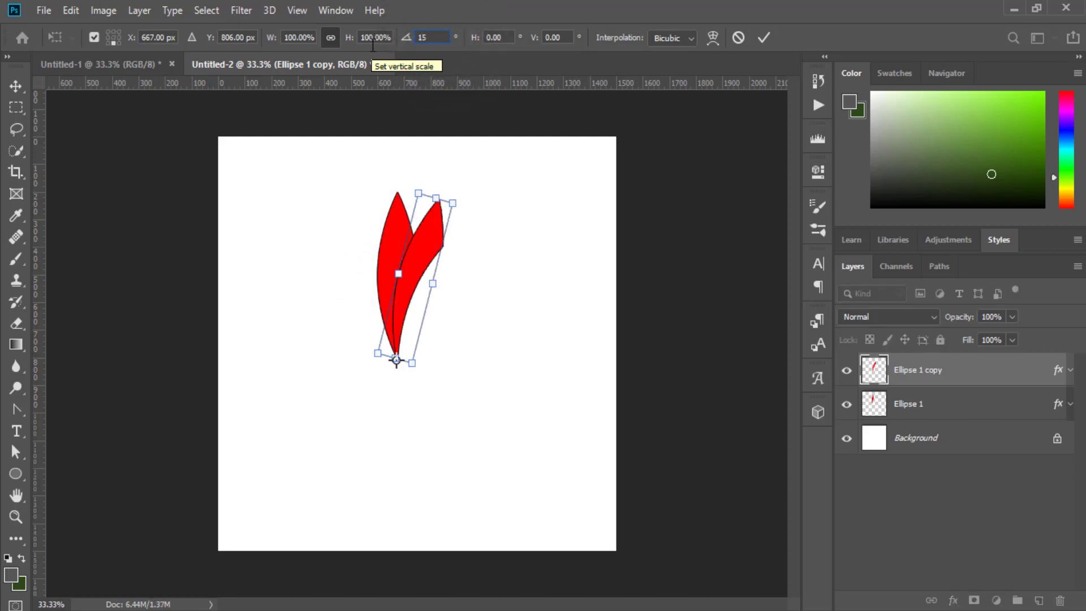
pyautogui.click(764, 38)
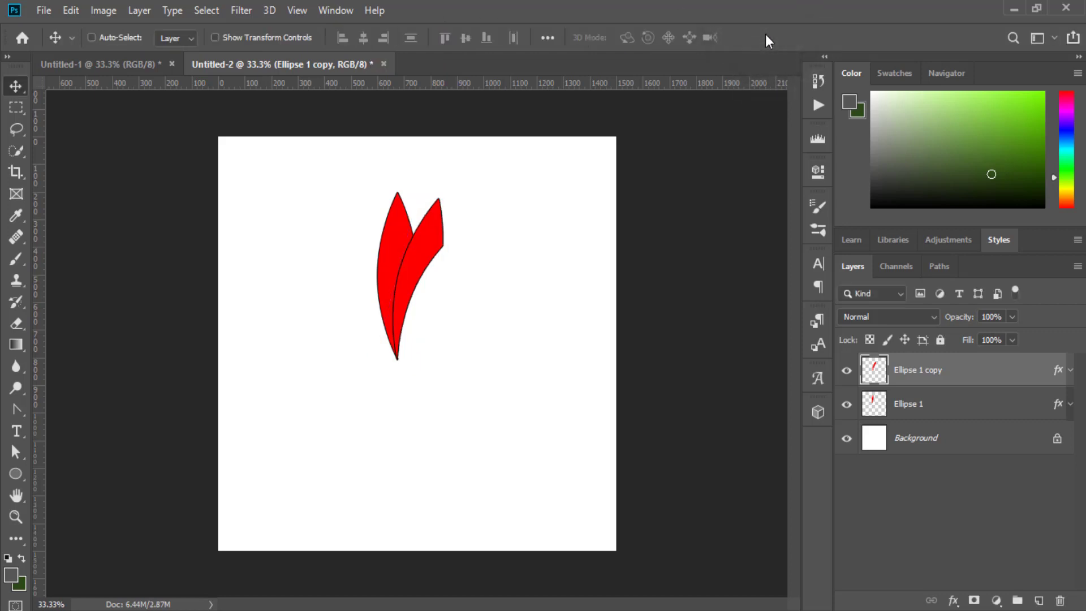
# Step: Repeat the 15° rotation as new copies, up to Ellipse 1 copy 23, to complete the full circle of petals
pyautogui.hotkey('ctrl', 'shift', 'alt', 't')
pyautogui.hotkey('ctrl', 'shift', 'alt', 't')
pyautogui.hotkey('ctrl', 'shift', 'alt', 't')
pyautogui.hotkey('ctrl', 'shift', 'alt', 't')
pyautogui.hotkey('ctrl', 'shift', 'alt', 't')
pyautogui.hotkey('ctrl', 'shift', 'alt', 't')
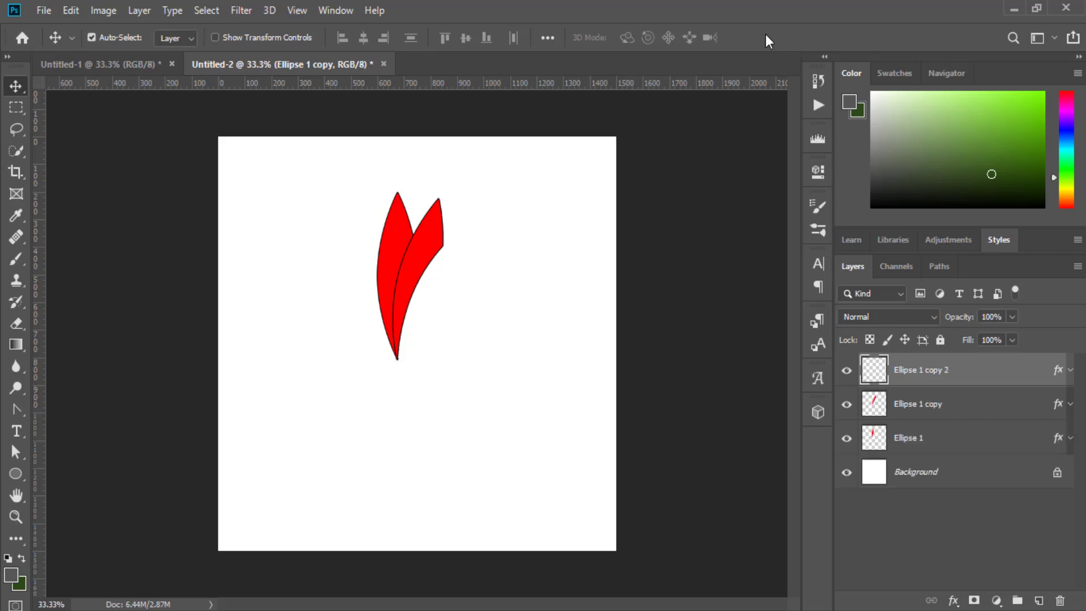
pyautogui.hotkey('ctrl', 'shift', 'alt', 't')
pyautogui.hotkey('ctrl', 'shift', 'alt', 't')
pyautogui.hotkey('ctrl', 'shift', 'alt', 't')
pyautogui.hotkey('ctrl', 'shift', 'alt', 't')
pyautogui.hotkey('ctrl', 'shift', 'alt', 't')
pyautogui.hotkey('ctrl', 'shift', 'alt', 't')
pyautogui.hotkey('ctrl', 'shift', 'alt', 't')
pyautogui.hotkey('ctrl', 'shift', 'alt', 't')
pyautogui.hotkey('ctrl', 'shift', 'alt', 't')
pyautogui.hotkey('ctrl', 'shift', 'alt', 't')
pyautogui.hotkey('ctrl', 'shift', 'alt', 't')
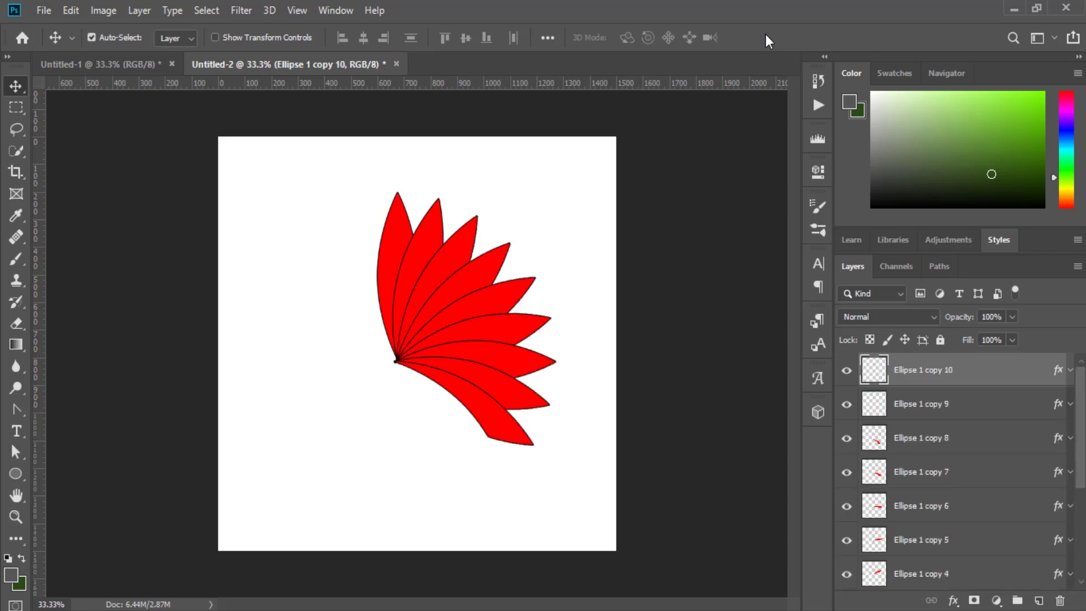
pyautogui.hotkey('ctrl', 'shift', 'alt', 't')
pyautogui.hotkey('ctrl', 'shift', 'alt', 't')
pyautogui.hotkey('ctrl', 'shift', 'alt', 't')
pyautogui.hotkey('ctrl', 'shift', 'alt', 't')
pyautogui.hotkey('ctrl', 'shift', 'alt', 't')
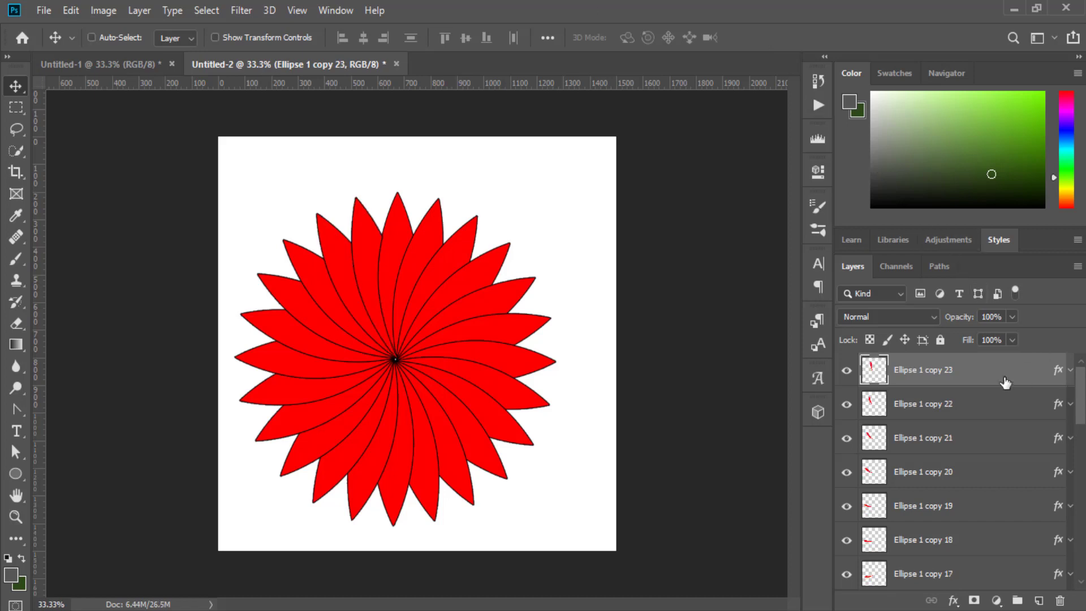
# Step: Merge all petal layers from Ellipse 1 copy 23 down to Ellipse 1 into a single layer
pyautogui.scroll(-10, 1082, 376)
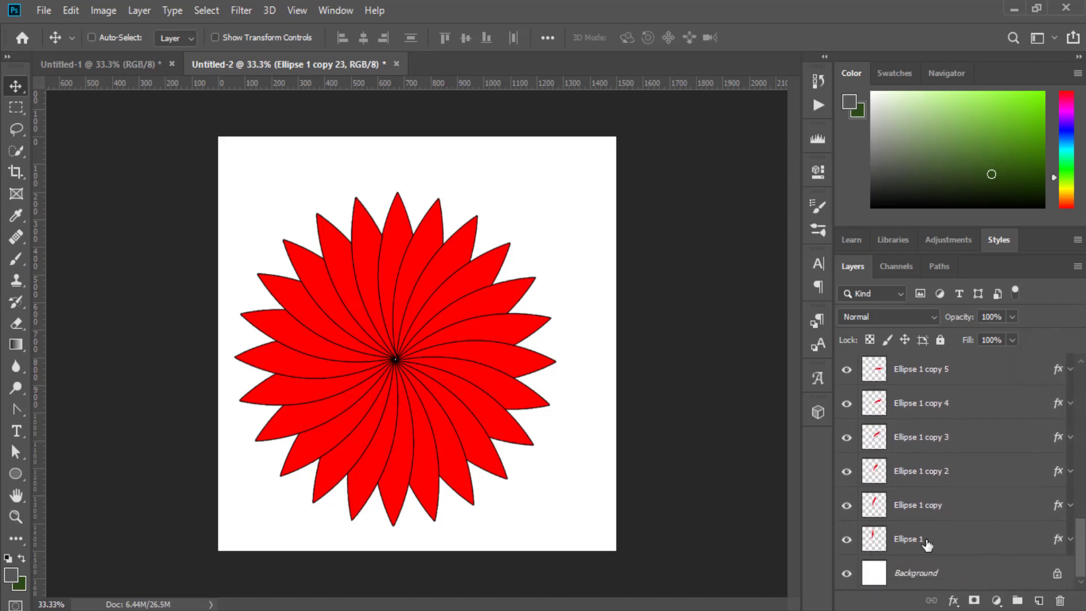
pyautogui.keyDown('shift'); pyautogui.click(926, 542); pyautogui.keyUp('shift')
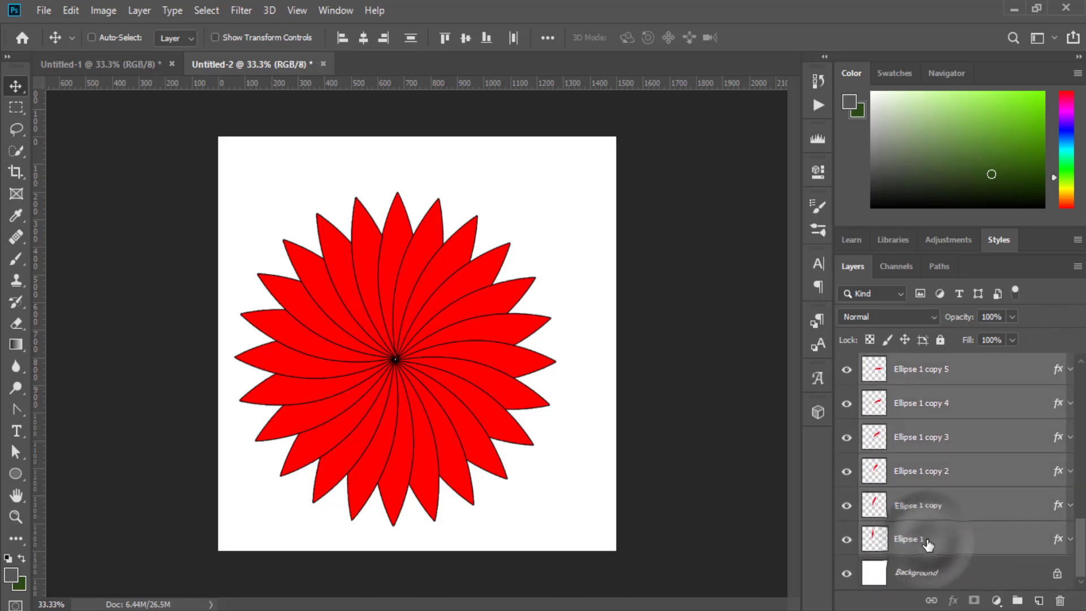
pyautogui.scroll(2, 967, 497)
pyautogui.scroll(10, 969, 488)
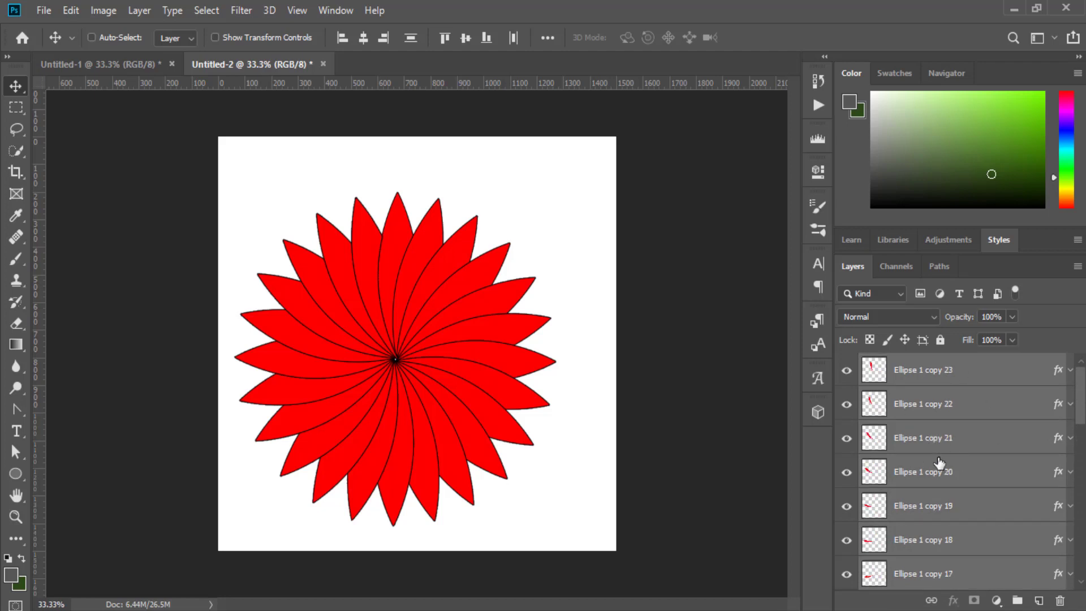
pyautogui.hotkey('ctrl', 'e')
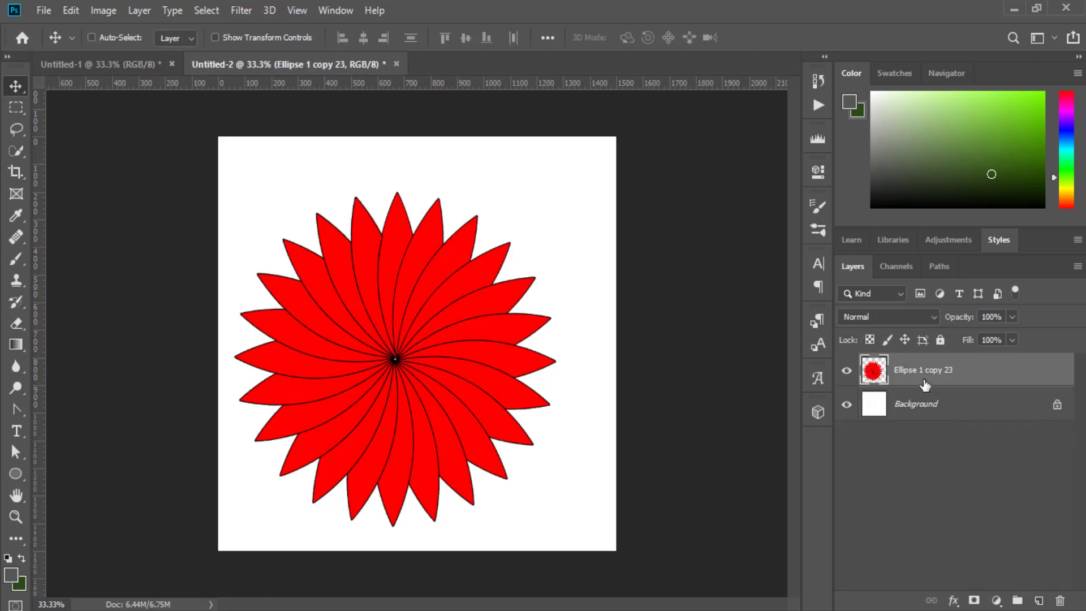
# Step: Center the merged flower horizontally and vertically on the canvas, and clear the selection
pyautogui.hotkey('ctrl', 'a')
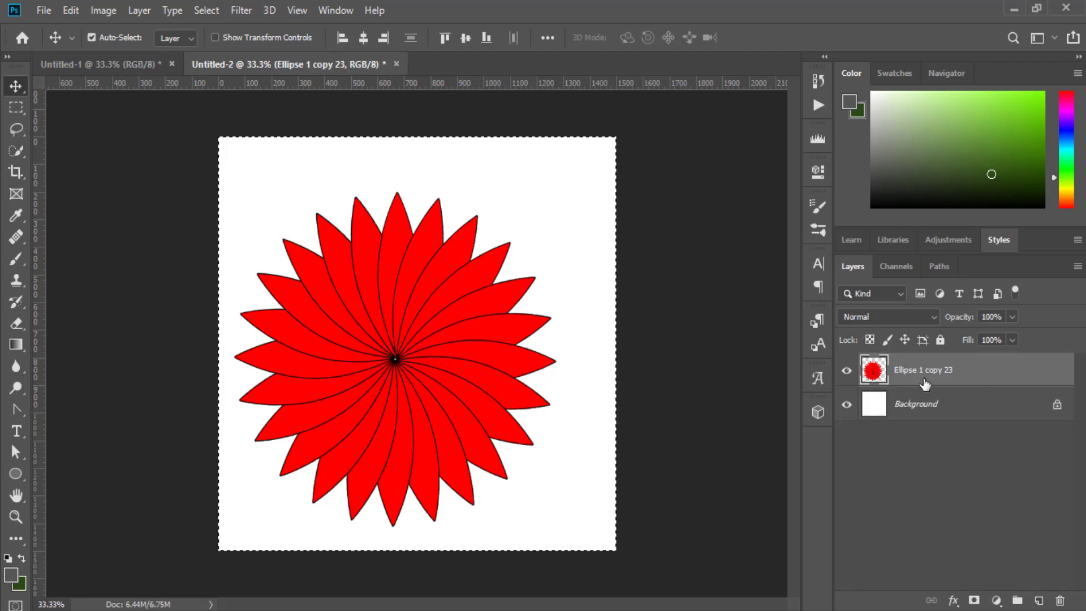
pyautogui.click(364, 38)
pyautogui.click(467, 37)
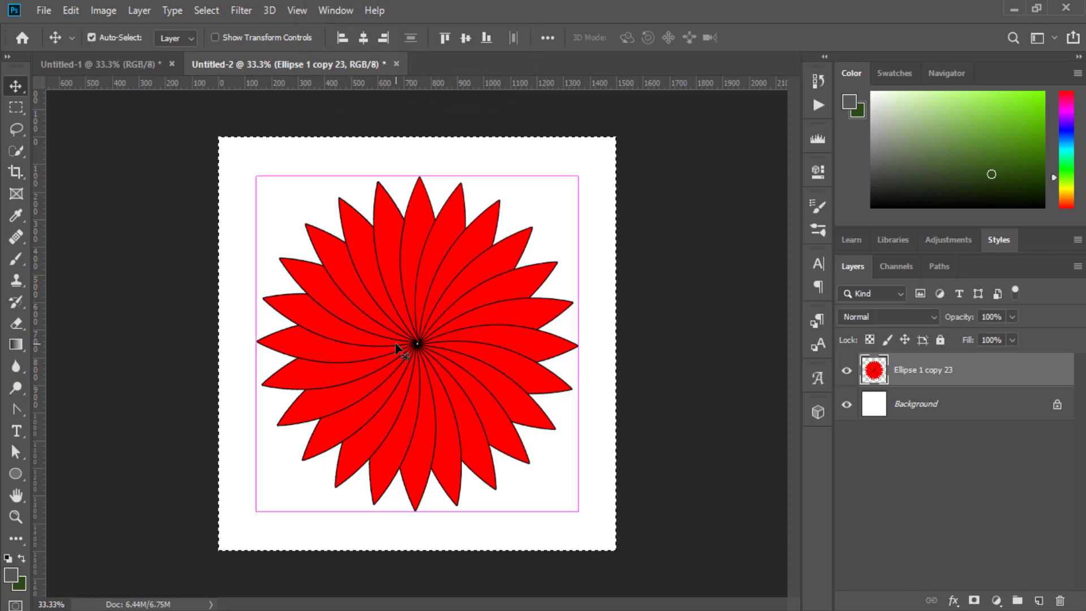
pyautogui.hotkey('ctrl', 'd')
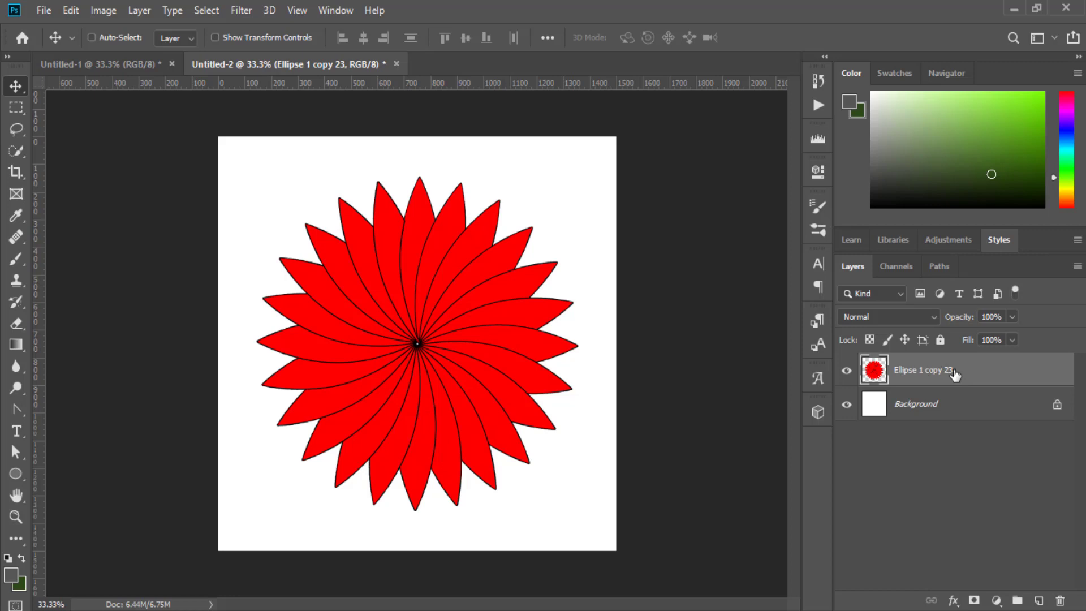
# Step: Duplicate the merged flower layer, scale the copy to about 90% around its center and rotate it 3.50°
pyautogui.hotkey('ctrl', 'j')
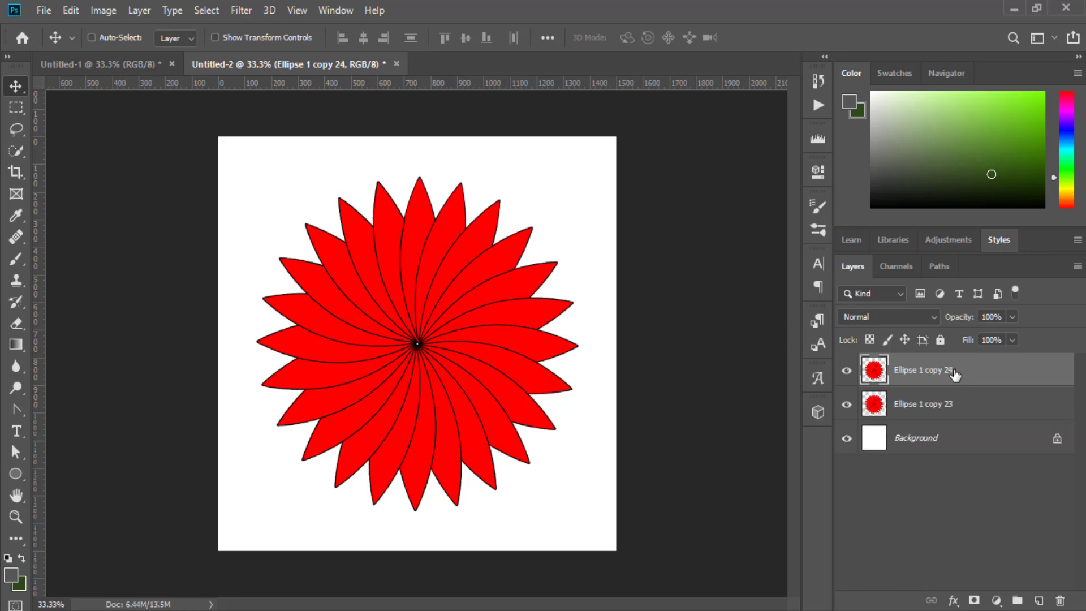
pyautogui.hotkey('ctrl', 't')
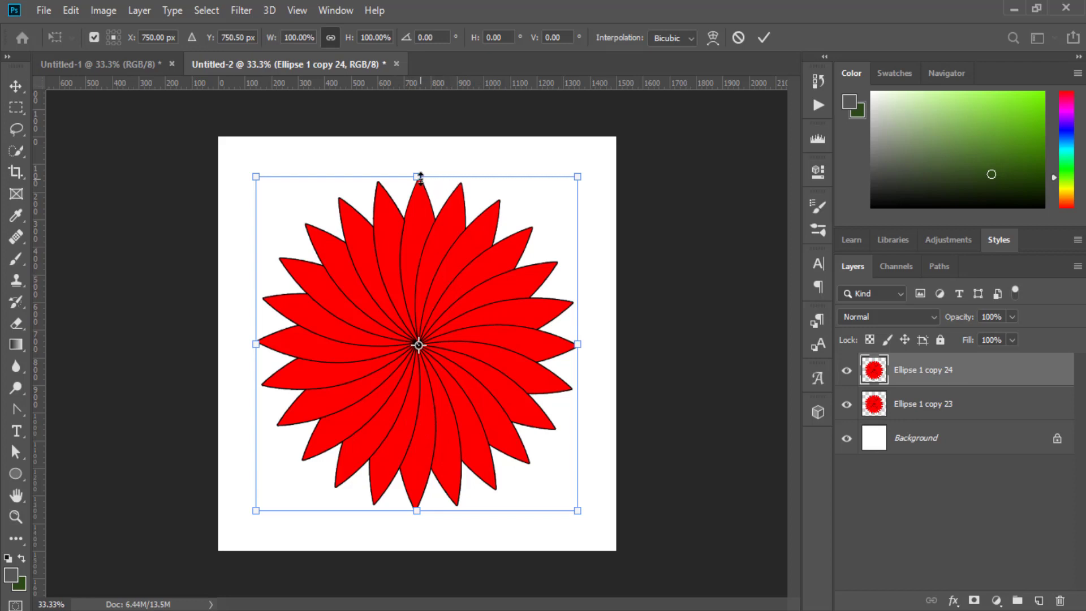
pyautogui.moveTo(418, 176); pyautogui.dragTo(418, 193)
pyautogui.click(436, 38)
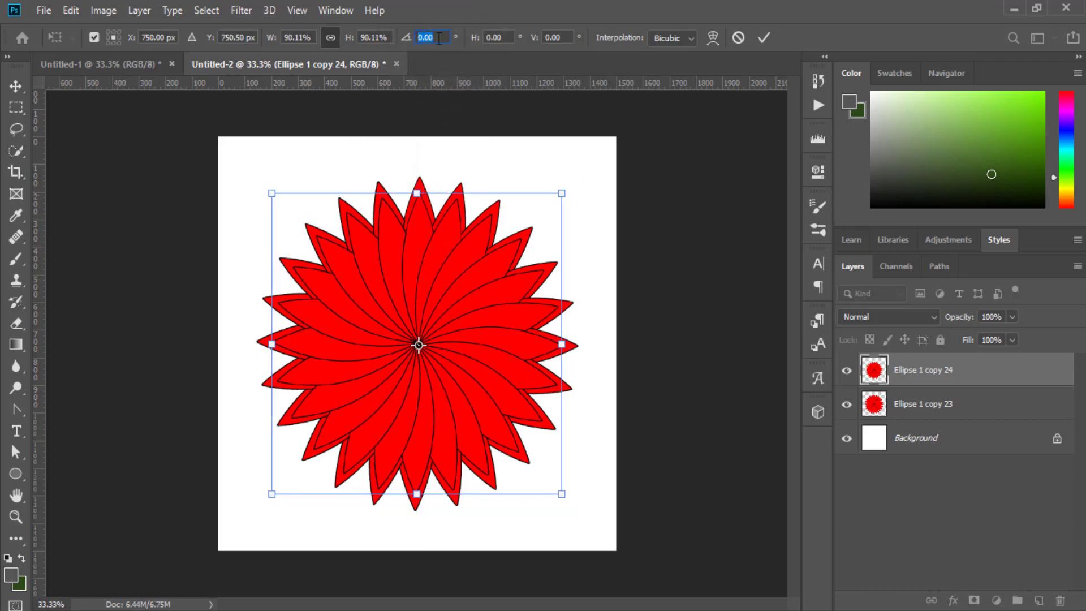
pyautogui.write('3.')
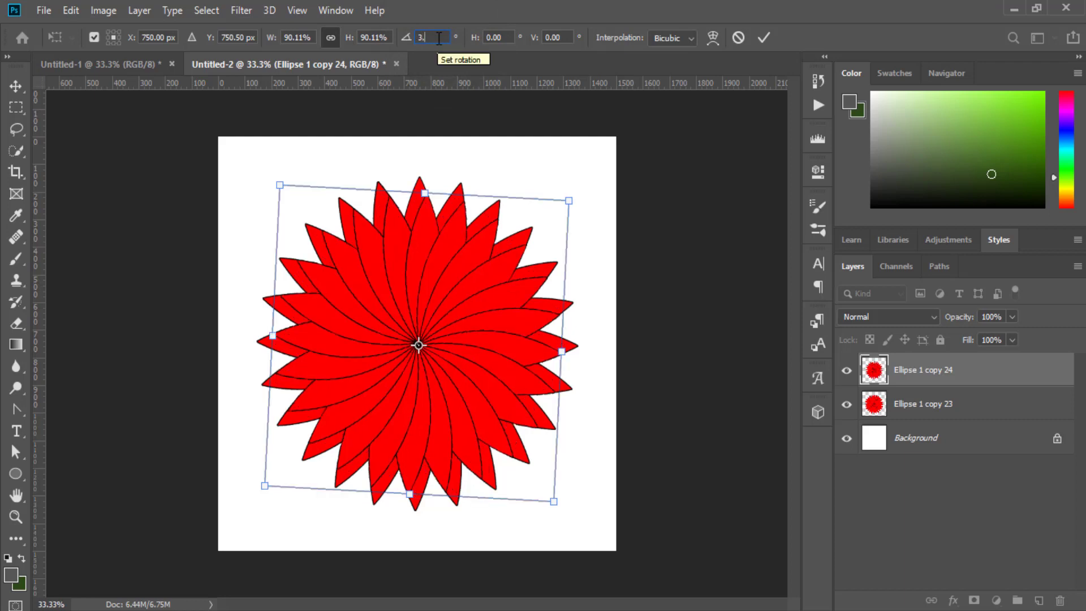
pyautogui.write('50')
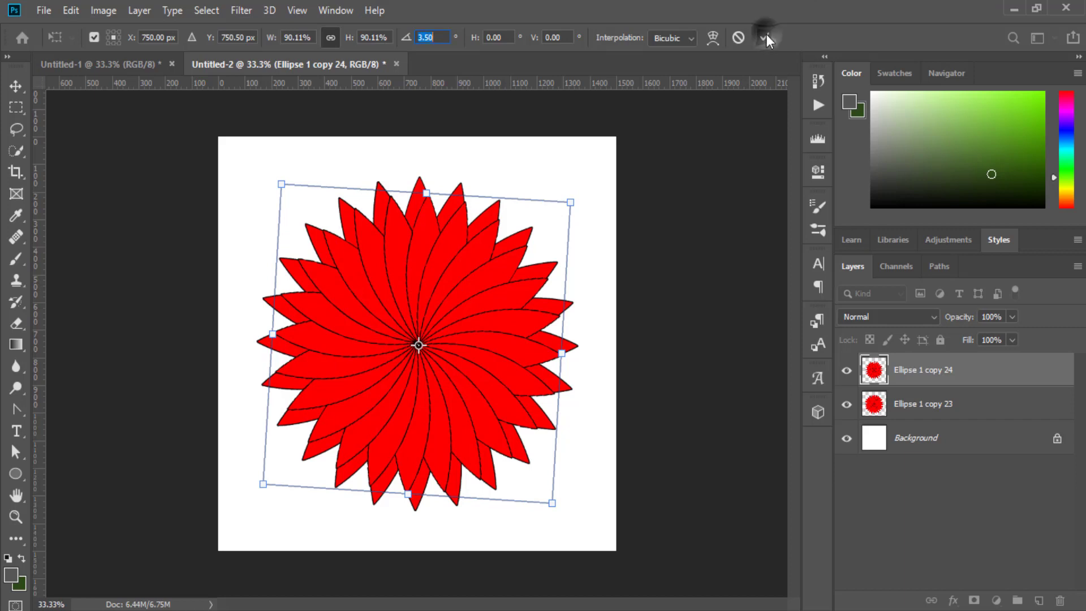
pyautogui.click(764, 36)
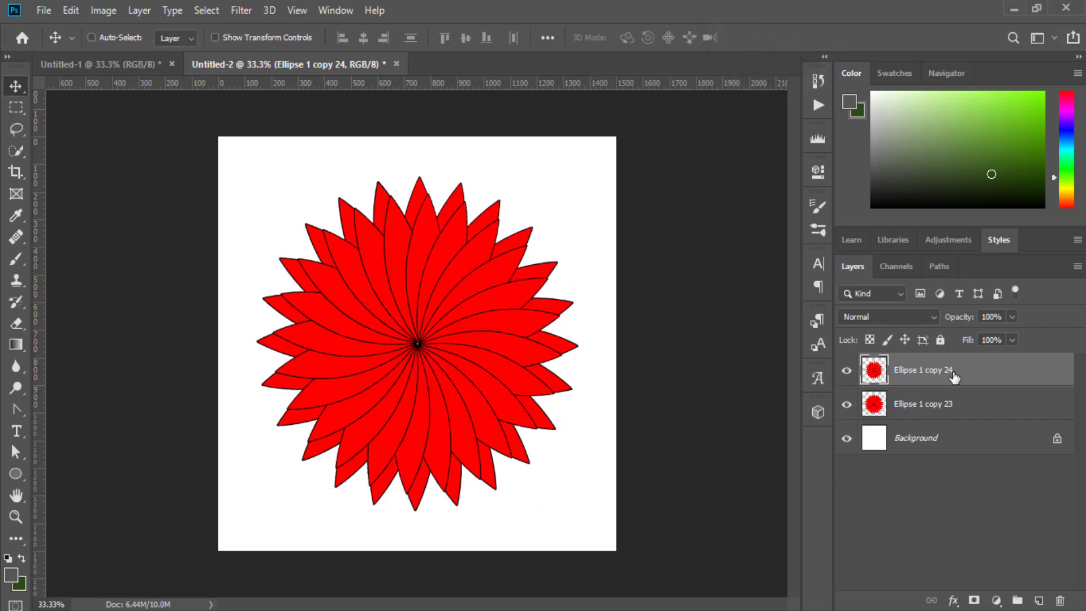
# Step: Repeat the scale-and-rotate transform as new copies, up to Ellipse 1 copy 48, to fill the flower toward its center
pyautogui.hotkey('ctrl', 'shift', 'alt', 't')
pyautogui.hotkey('ctrl', 'shift', 'alt', 't')
pyautogui.hotkey('ctrl', 'shift', 'alt', 't')
pyautogui.hotkey('ctrl', 'shift', 'alt', 't')
pyautogui.hotkey('ctrl', 'shift', 'alt', 't')
pyautogui.hotkey('ctrl', 'shift', 'alt', 't')
pyautogui.hotkey('ctrl', 'shift', 'alt', 't')
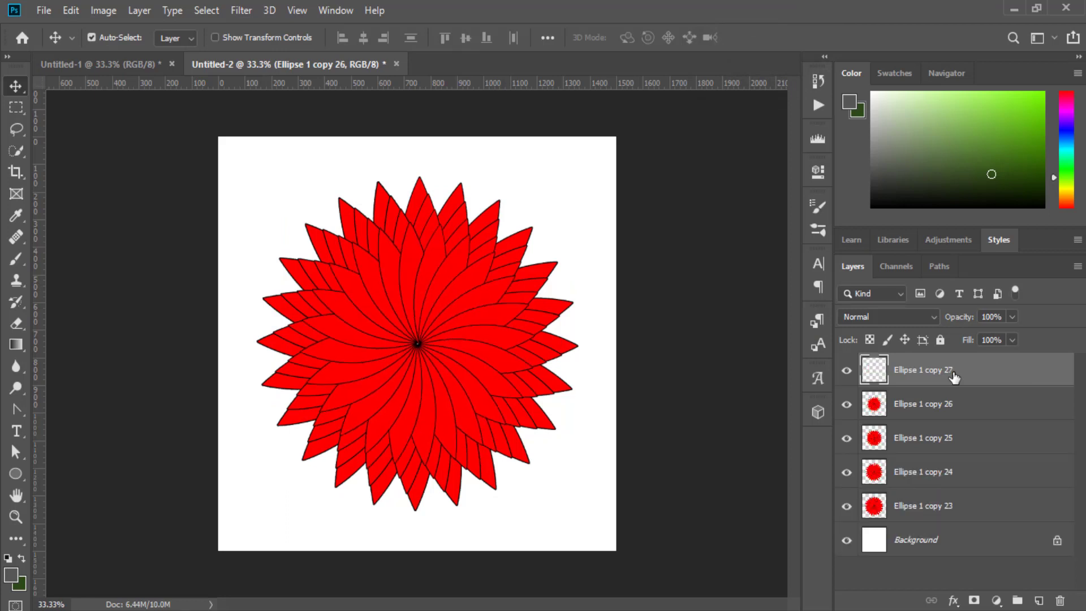
pyautogui.hotkey('ctrl', 'shift', 'alt', 't')
pyautogui.hotkey('ctrl', 'shift', 'alt', 't')
pyautogui.hotkey('ctrl', 'shift', 'alt', 't')
pyautogui.hotkey('ctrl', 'shift', 'alt', 't')
pyautogui.hotkey('ctrl', 'shift', 'alt', 't')
pyautogui.hotkey('ctrl', 'shift', 'alt', 't')
pyautogui.hotkey('ctrl', 'shift', 'alt', 't')
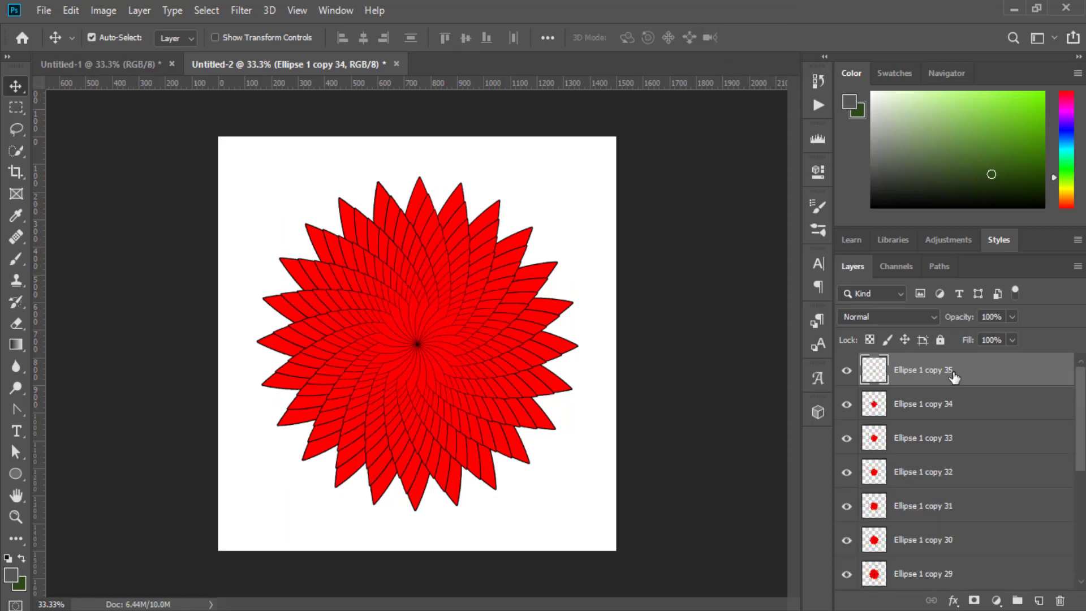
pyautogui.hotkey('ctrl', 'shift', 'alt', 't')
pyautogui.hotkey('ctrl', 'shift', 'alt', 't')
pyautogui.hotkey('ctrl', 'shift', 'alt', 't')
pyautogui.hotkey('ctrl', 'shift', 'alt', 't')
pyautogui.hotkey('ctrl', 'shift', 'alt', 't')
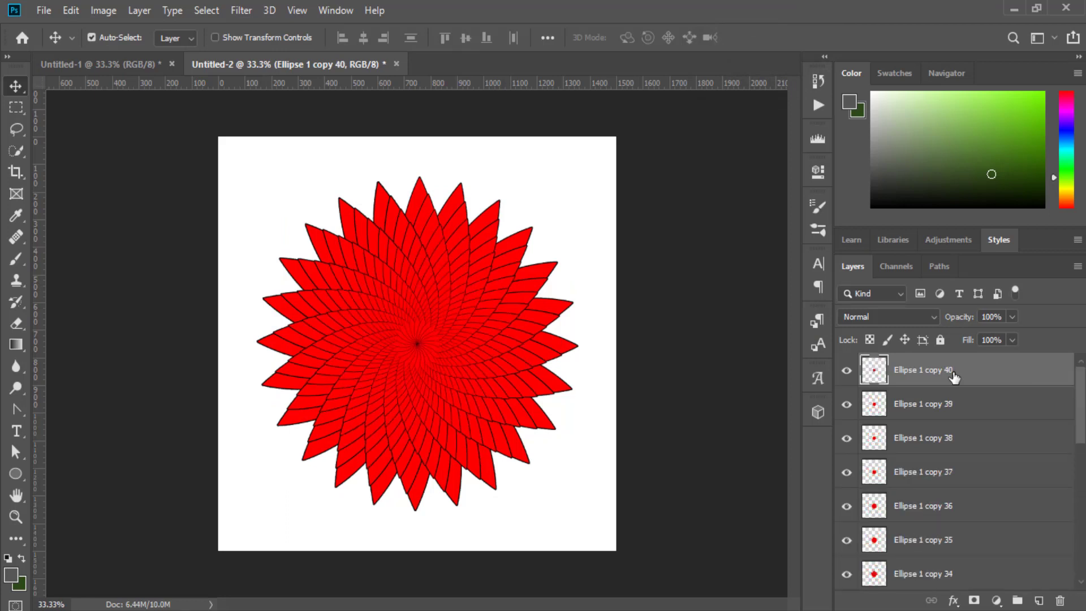
pyautogui.hotkey('ctrl', 'shift', 'alt', 't')
pyautogui.hotkey('ctrl', 'shift', 'alt', 't')
pyautogui.hotkey('ctrl', 'shift', 'alt', 't')
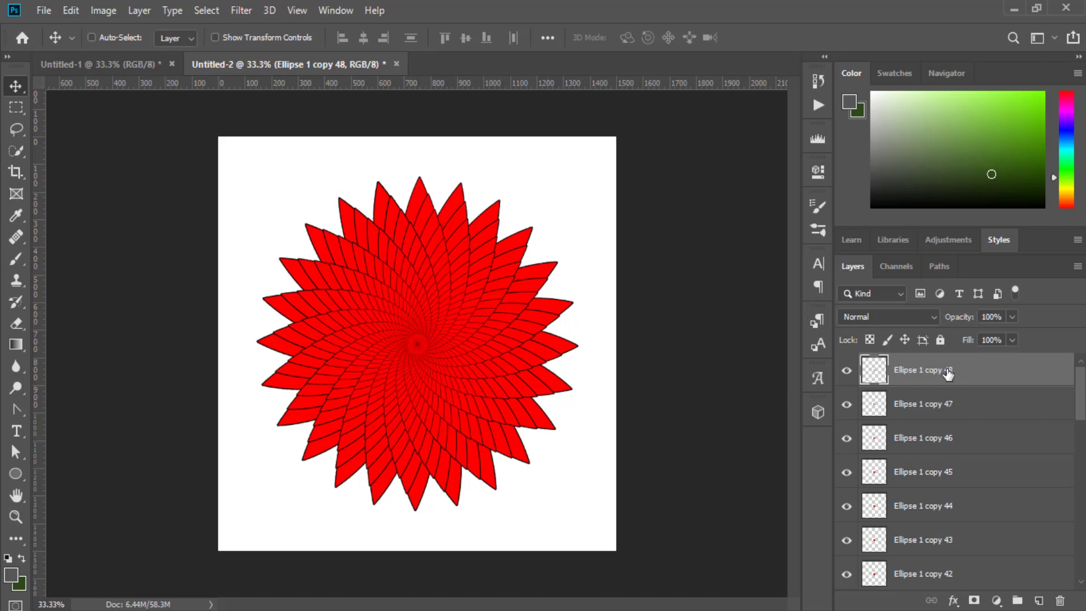
# Step: Add a Gradient Overlay to the Ellipse 1 copy 48 layer and open its gradient for editing
pyautogui.rightClick(948, 373)
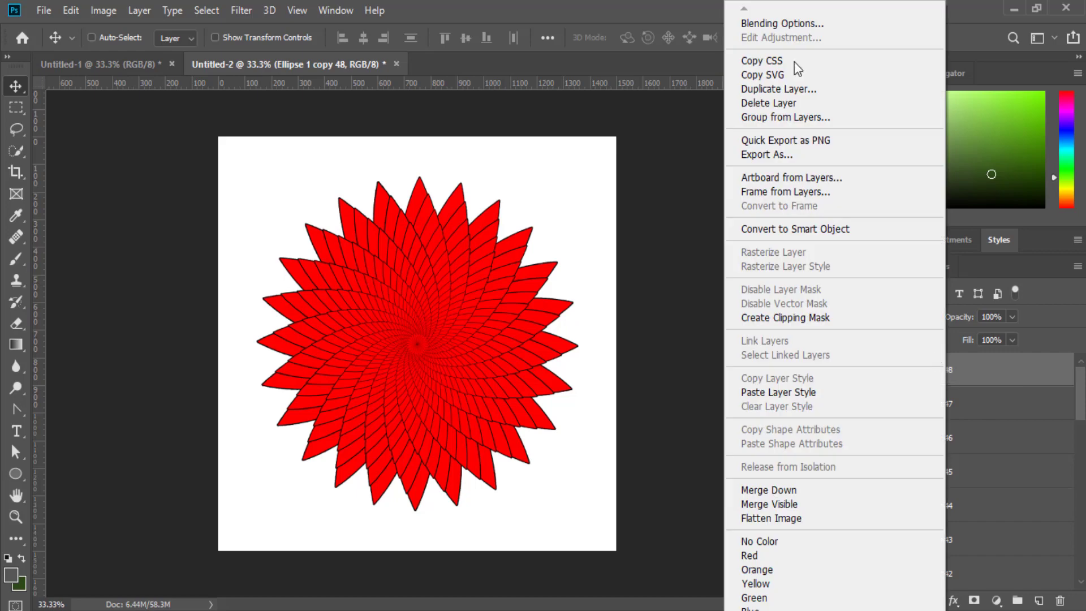
pyautogui.click(780, 23)
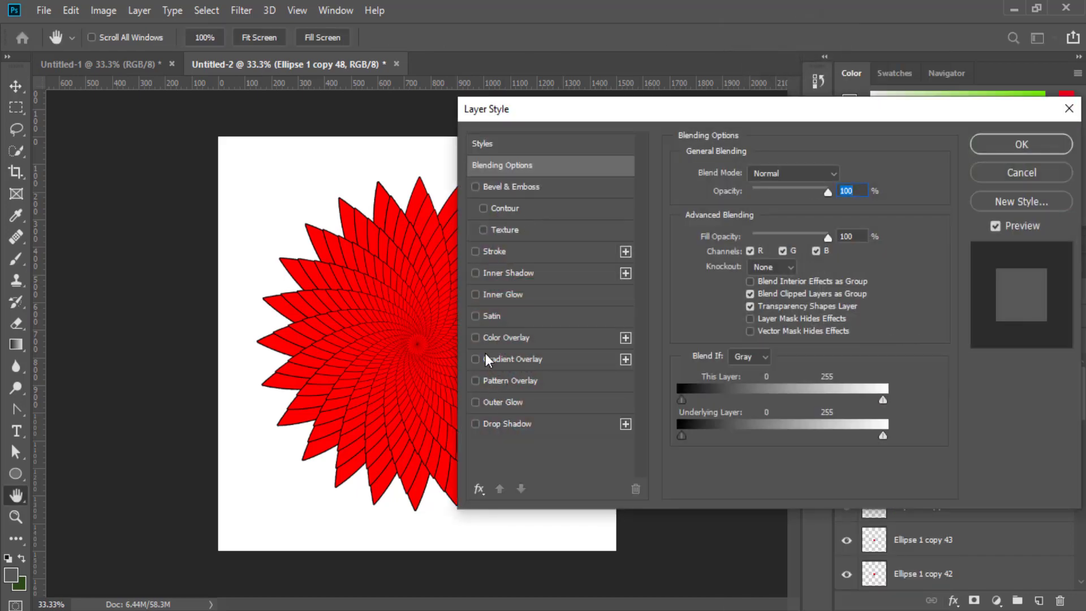
pyautogui.click(485, 356)
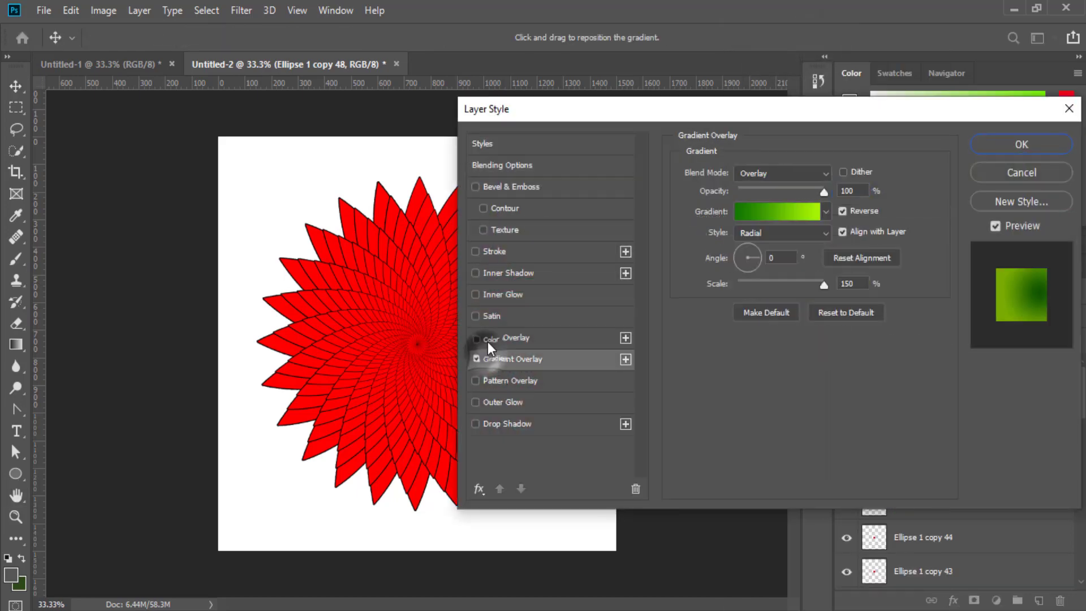
pyautogui.moveTo(587, 106); pyautogui.dragTo(663, 103)
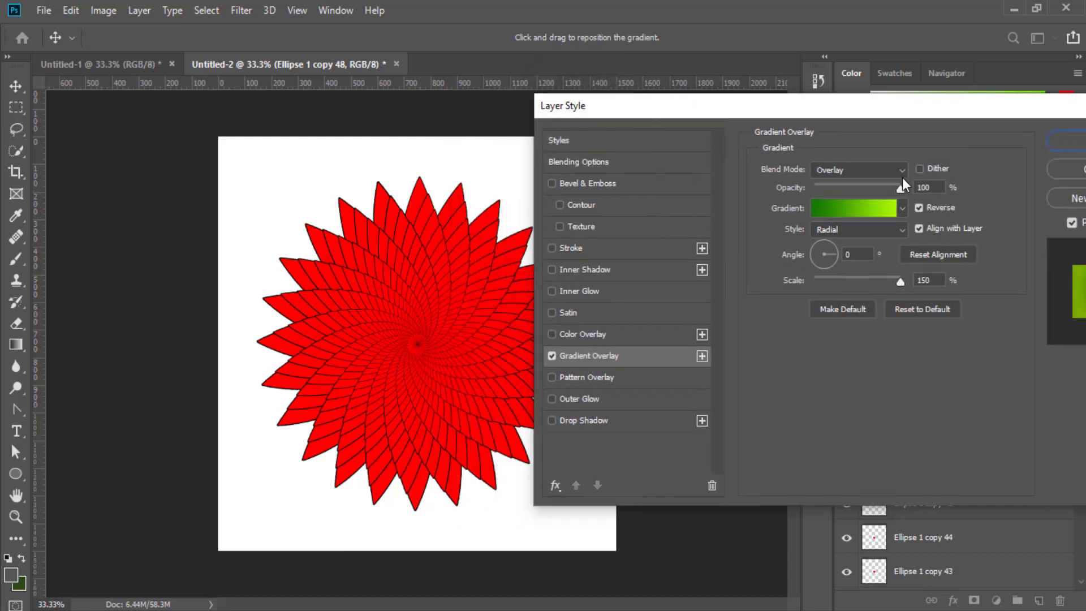
pyautogui.click(925, 187)
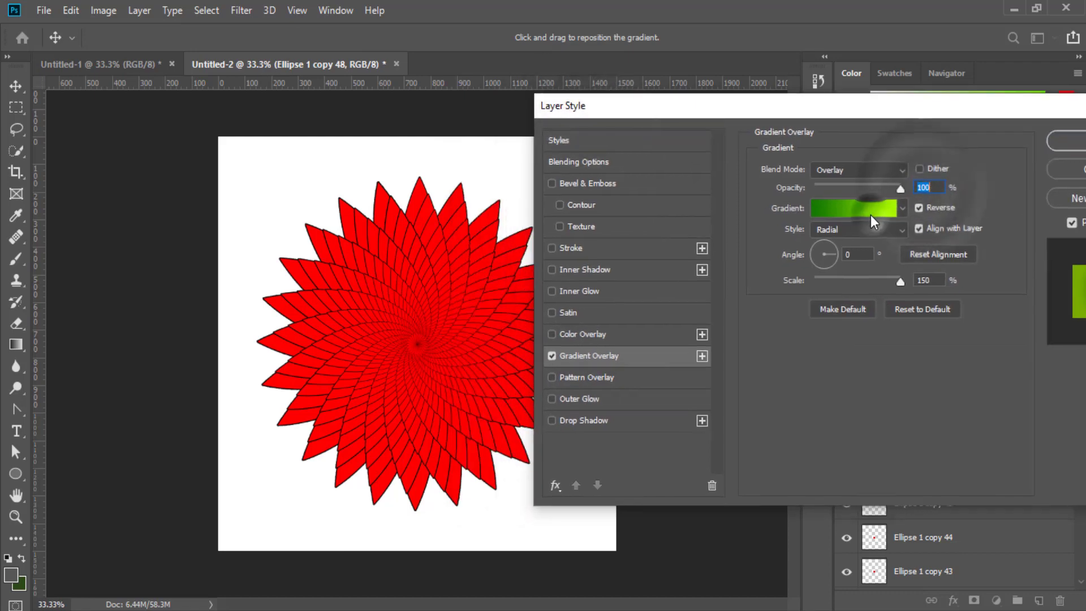
pyautogui.click(874, 220)
# Step: Try several gradient presets for the overlay, including Orange, Yellow, Orange; Violet, Green, Orange; and a pink one
pyautogui.click(918, 227)
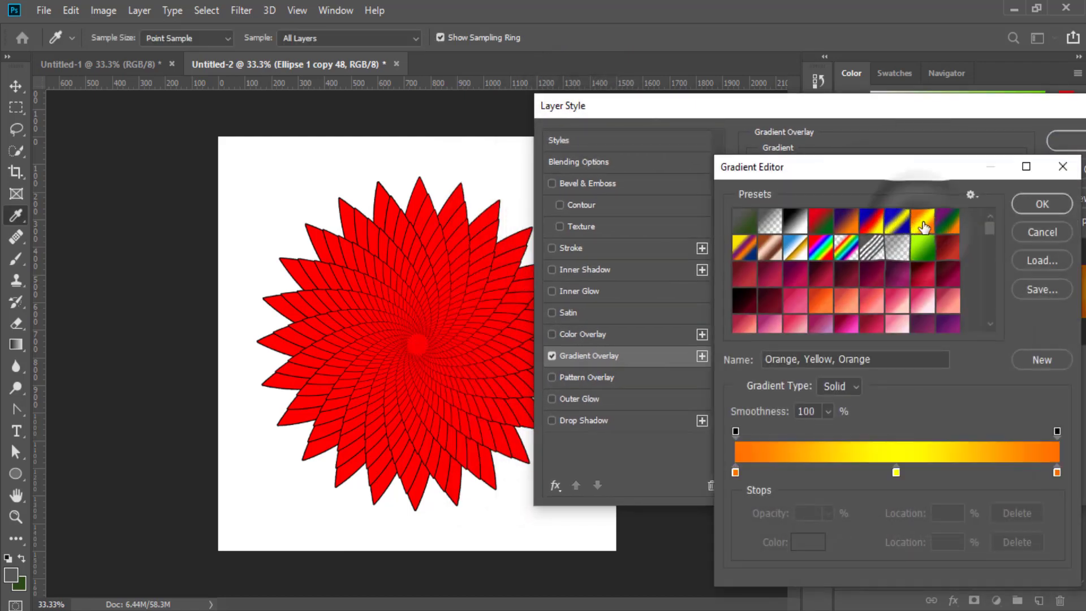
pyautogui.click(954, 229)
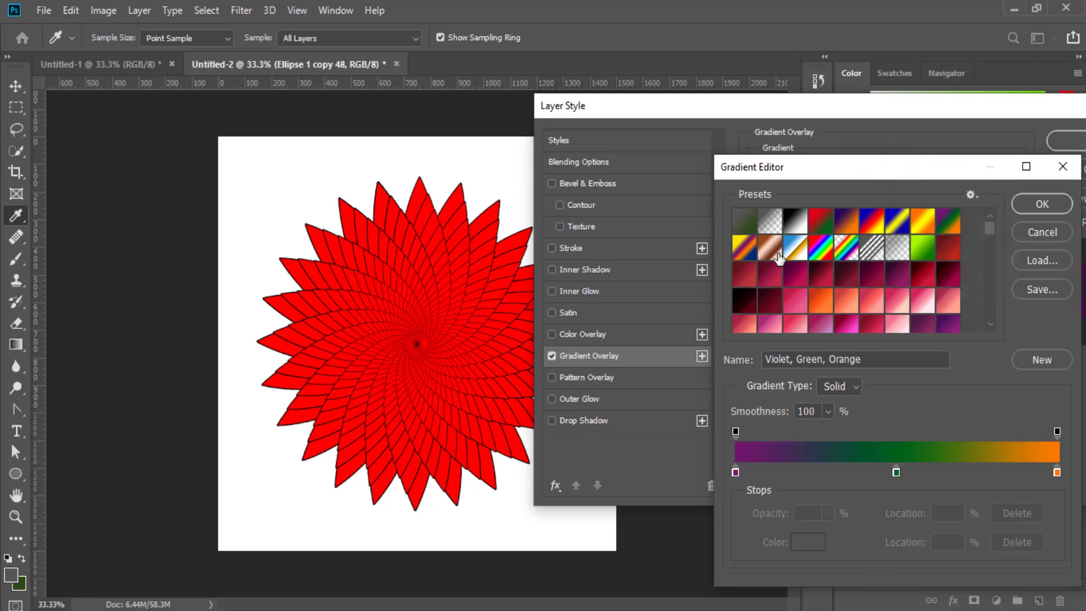
pyautogui.click(742, 252)
pyautogui.scroll(-1, 809, 294)
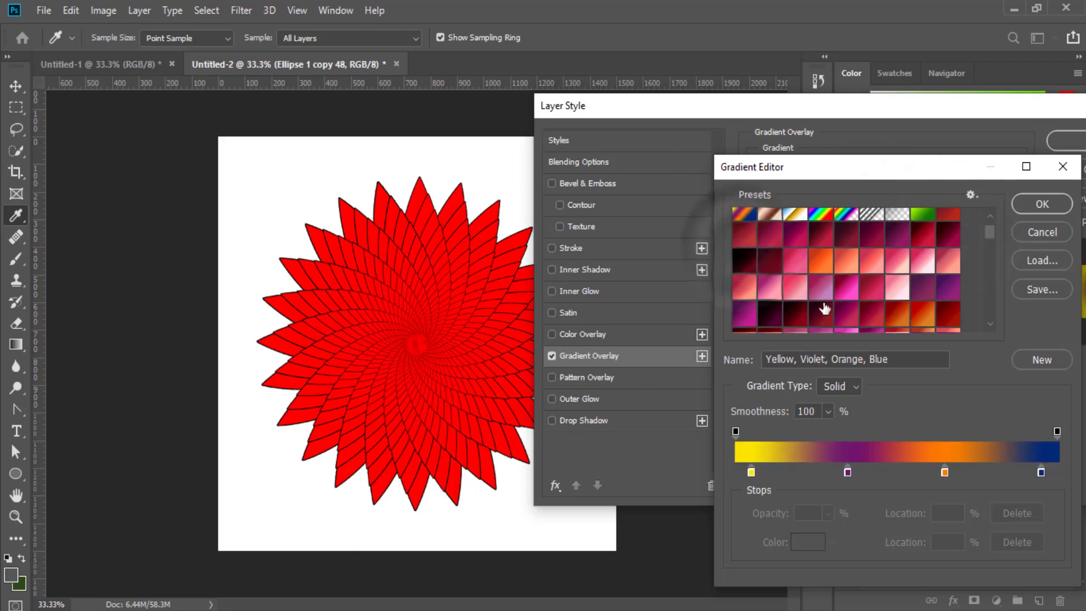
pyautogui.click(917, 312)
pyautogui.click(925, 296)
pyautogui.scroll(-3, 936, 298)
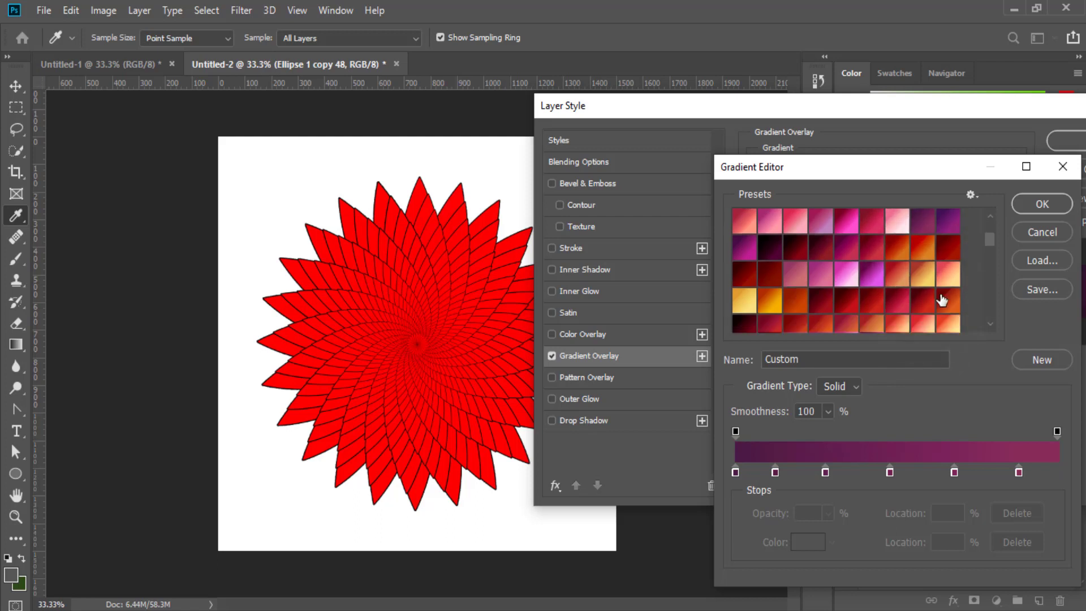
pyautogui.click(848, 251)
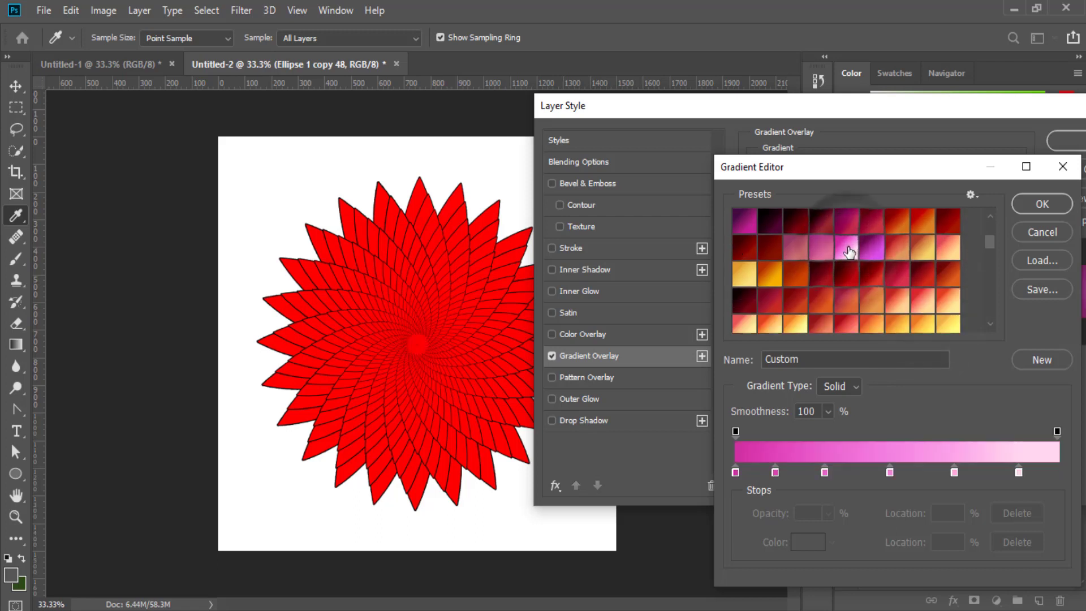
# Step: Set the overlay gradient to the dark-orange-to-yellow preset and apply the layer style
pyautogui.click(767, 283)
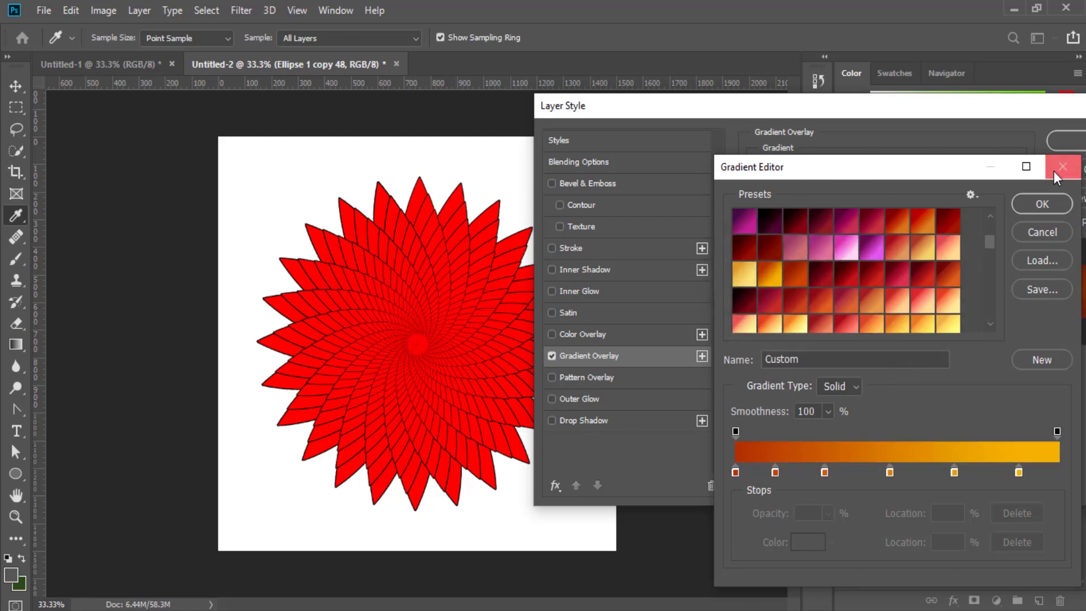
pyautogui.click(1042, 205)
pyautogui.click(1064, 141)
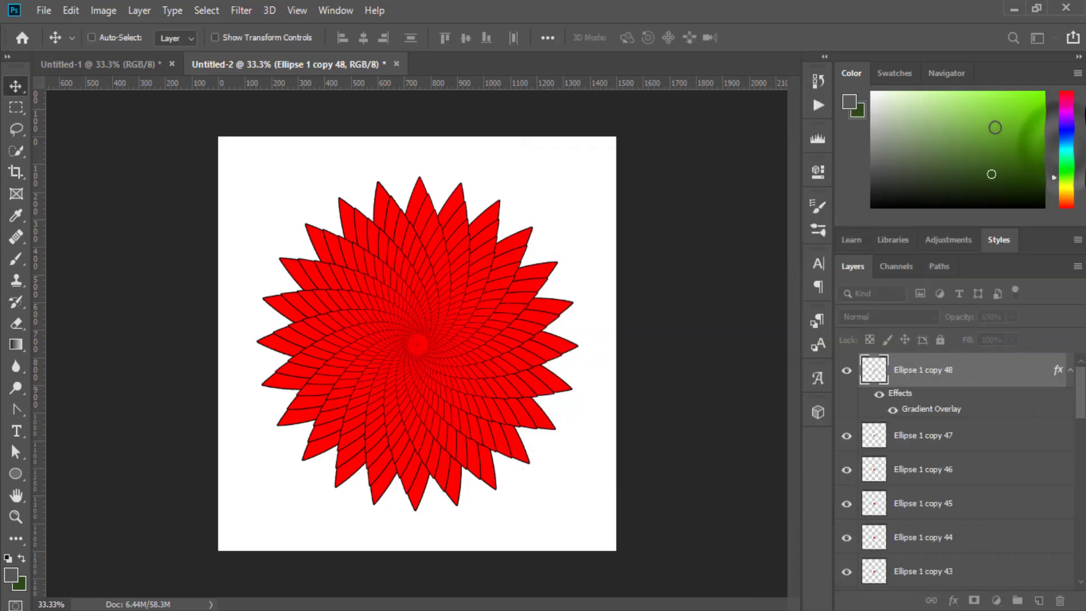
# Step: Copy the layer style of Ellipse 1 copy 48 and collapse its effects list
pyautogui.rightClick(942, 376)
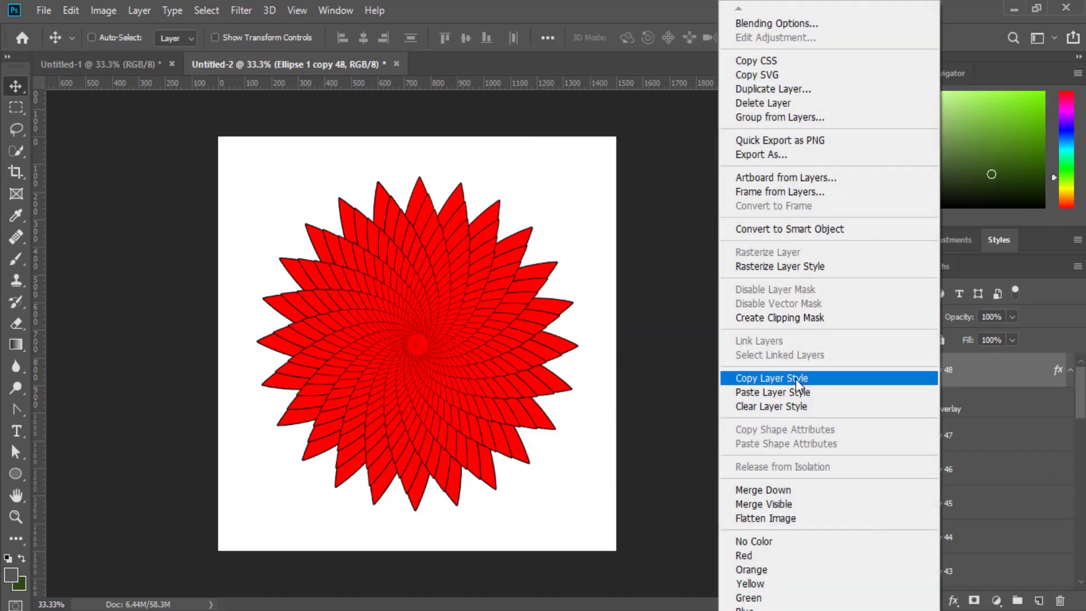
pyautogui.click(796, 379)
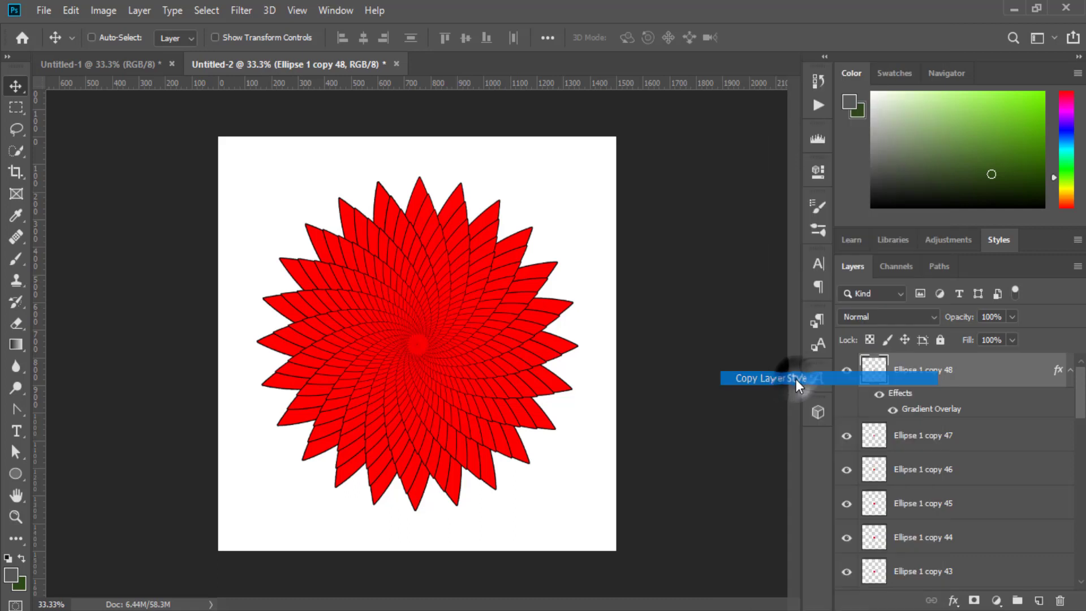
pyautogui.click(1071, 373)
# Step: Paste the copied gradient layer style onto the layers from Ellipse 1 copy 47 down to Ellipse 1 copy 23
pyautogui.click(935, 406)
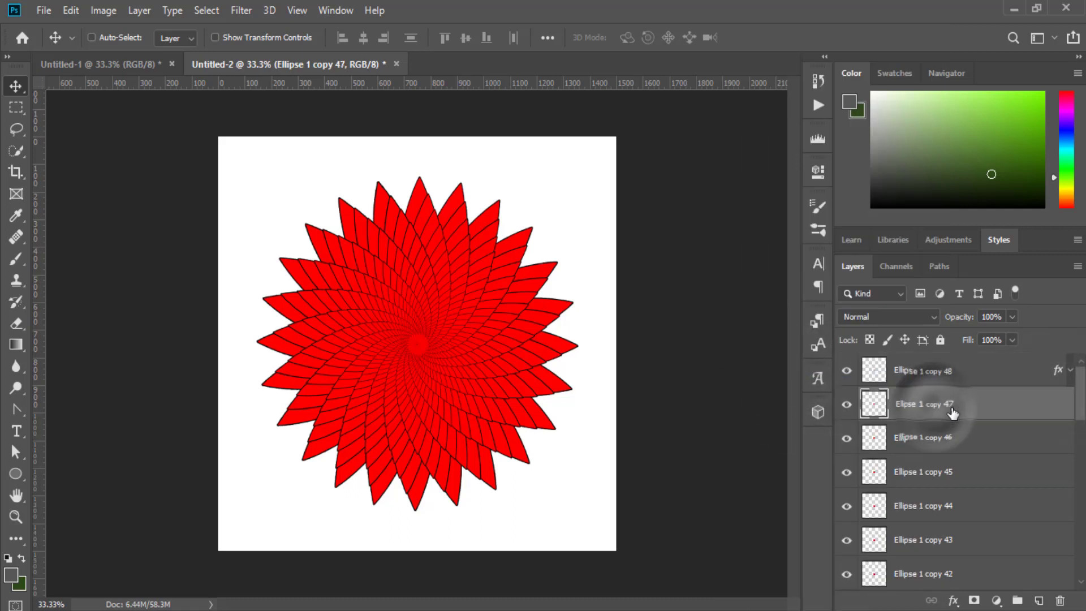
pyautogui.scroll(-10, 1018, 396)
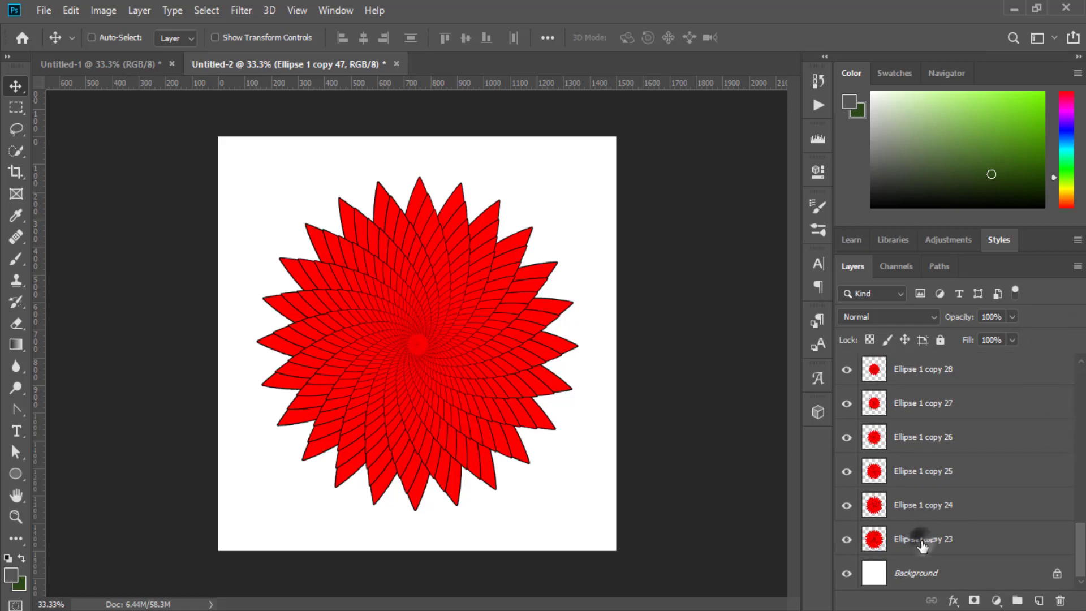
pyautogui.keyDown('shift'); pyautogui.click(922, 545); pyautogui.keyUp('shift')
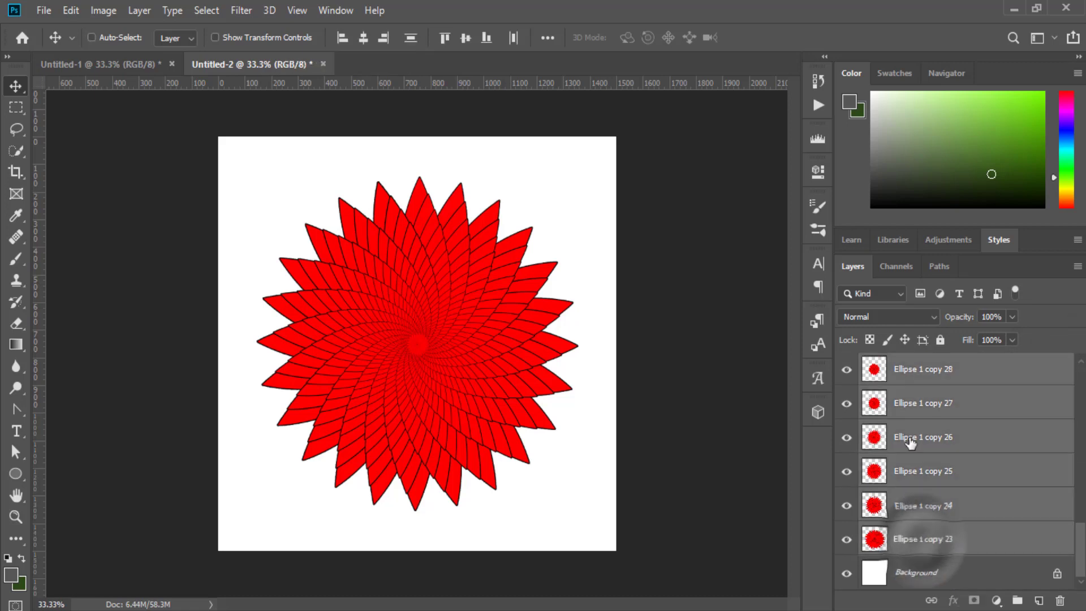
pyautogui.rightClick(920, 374)
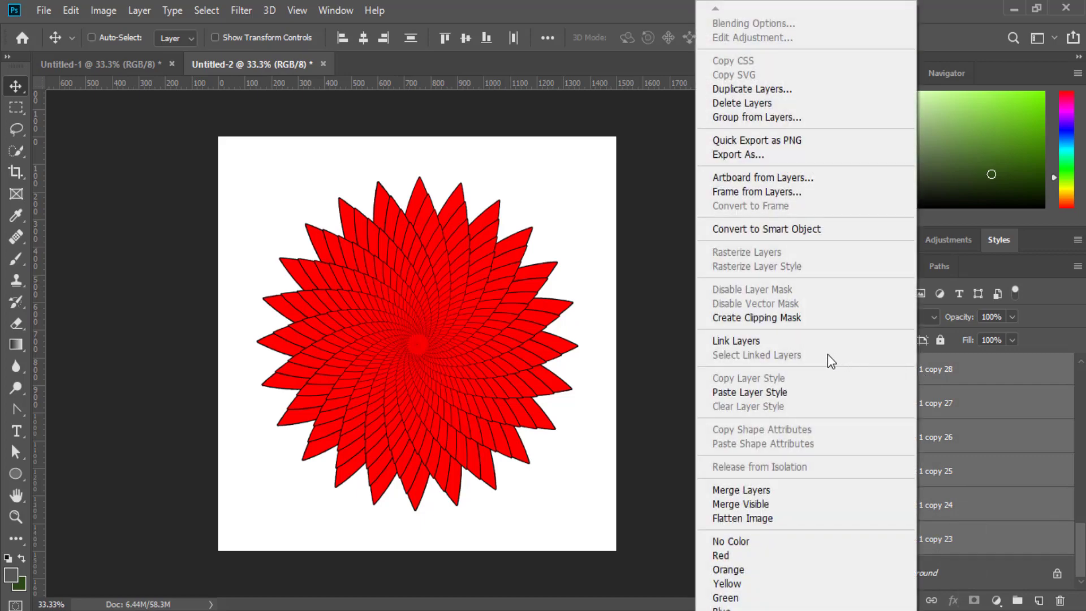
pyautogui.click(758, 392)
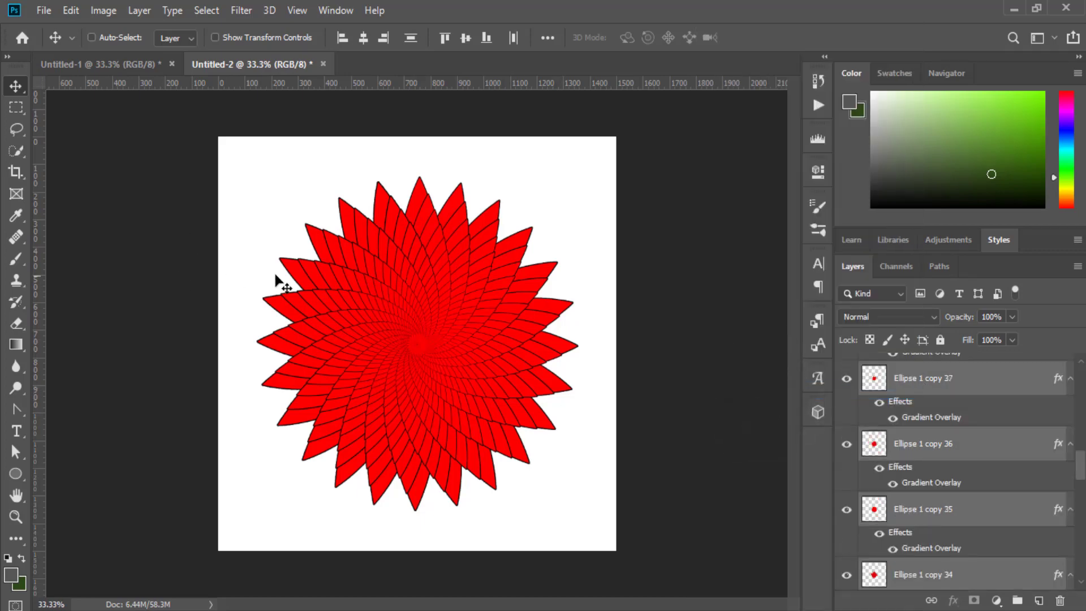
pyautogui.scroll(2, 1005, 417)
pyautogui.scroll(2, 1006, 417)
pyautogui.moveTo(1082, 433); pyautogui.dragTo(1082, 381)
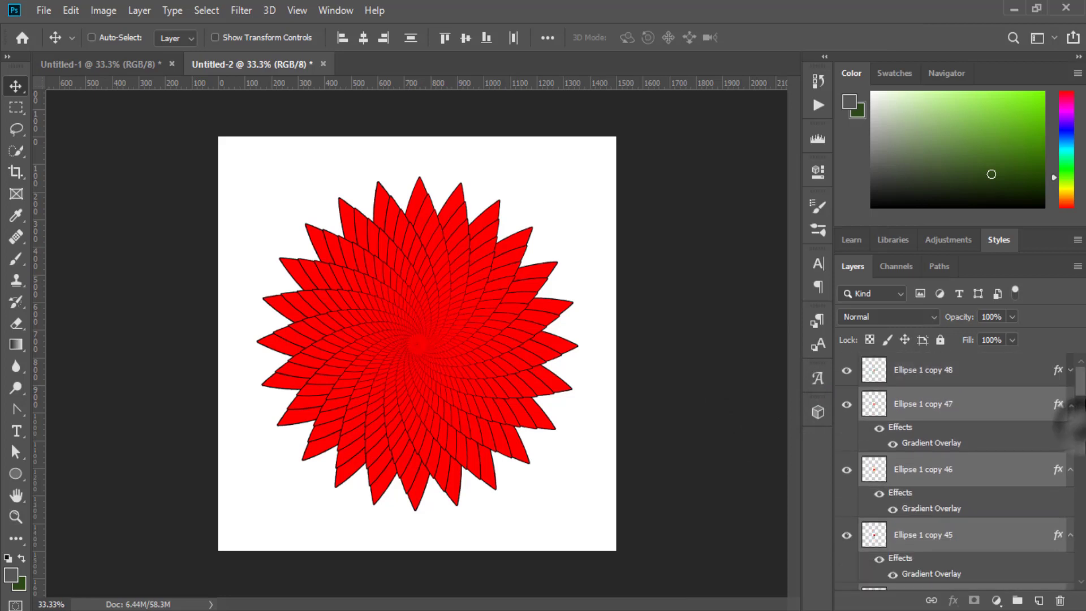
# Step: Review the Gradient Overlay settings and the gradient's color stops on the Ellipse 1 copy 48 layer
pyautogui.click(935, 371)
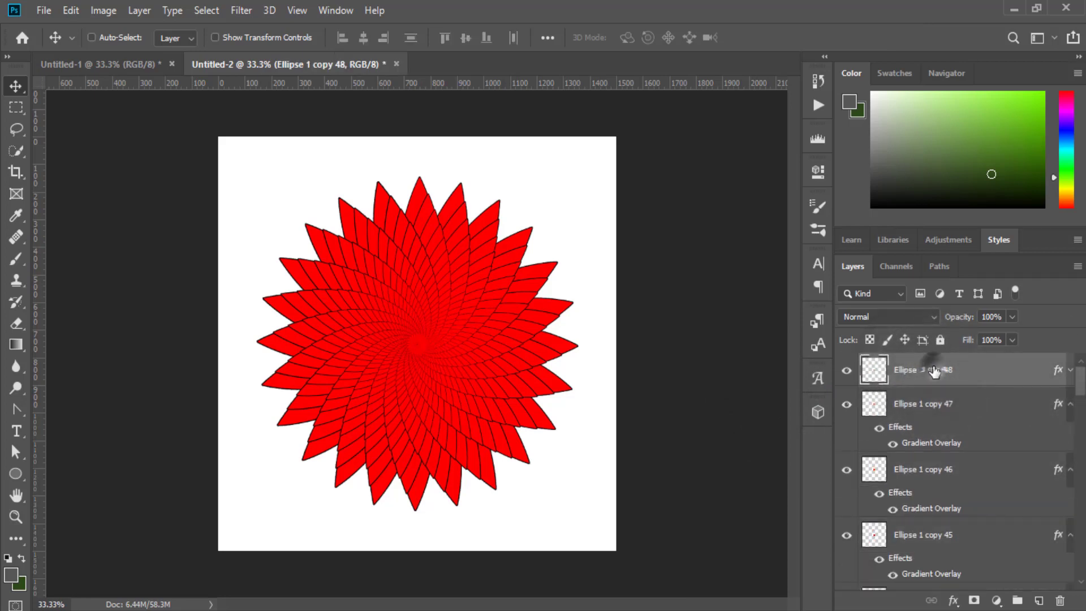
pyautogui.doubleClick(936, 371)
pyautogui.click(1000, 372)
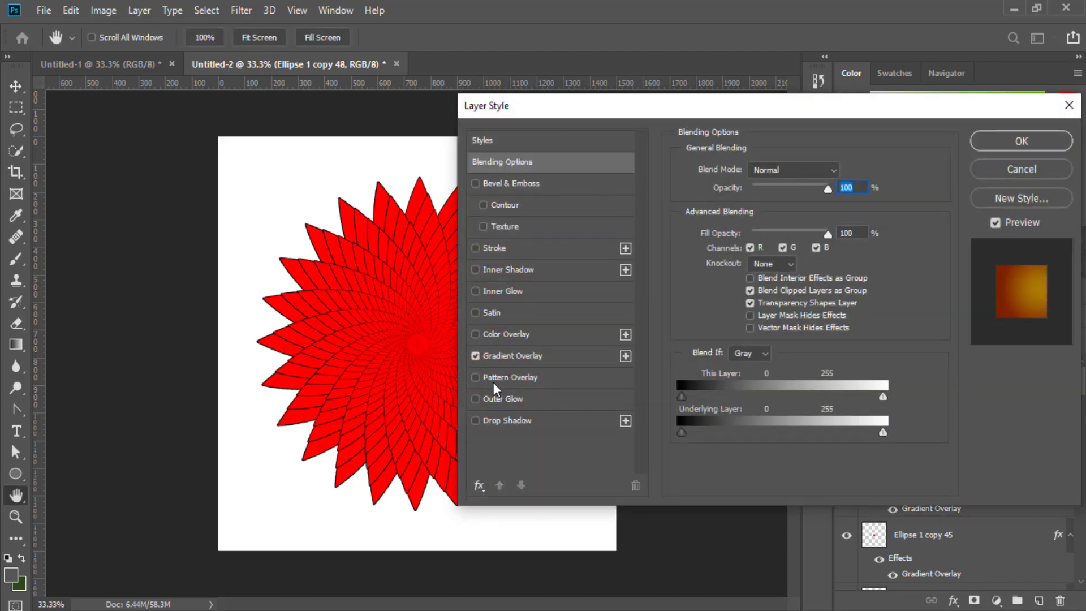
pyautogui.click(511, 355)
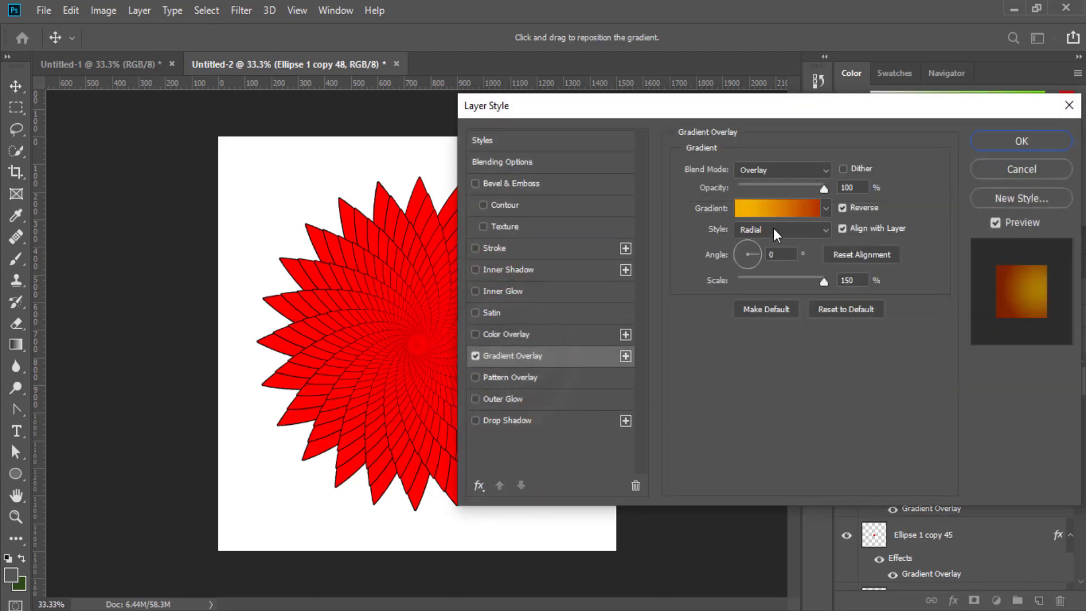
pyautogui.click(772, 209)
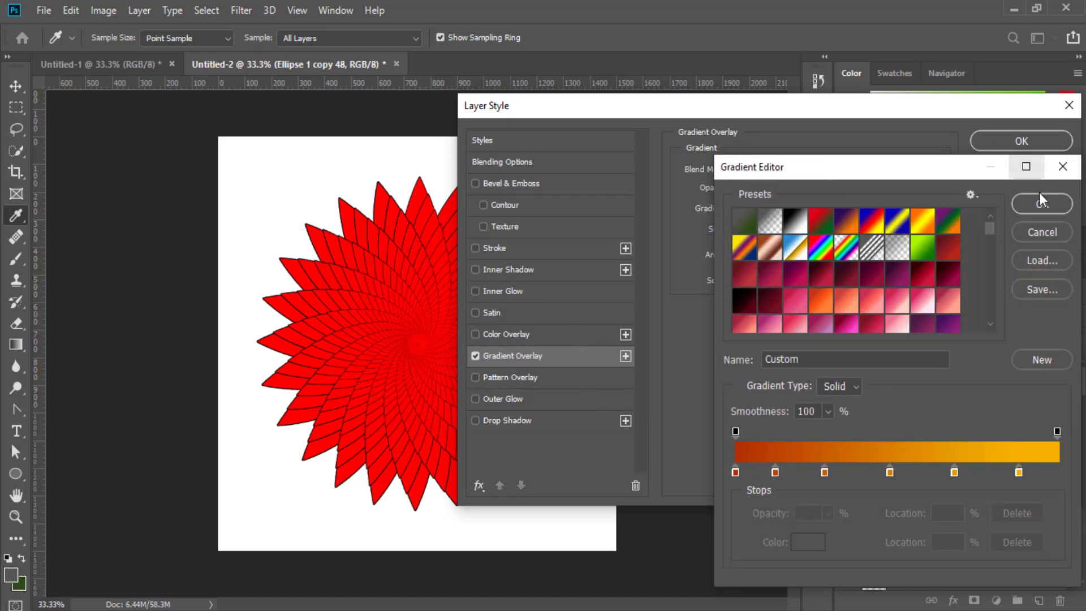
pyautogui.click(1062, 167)
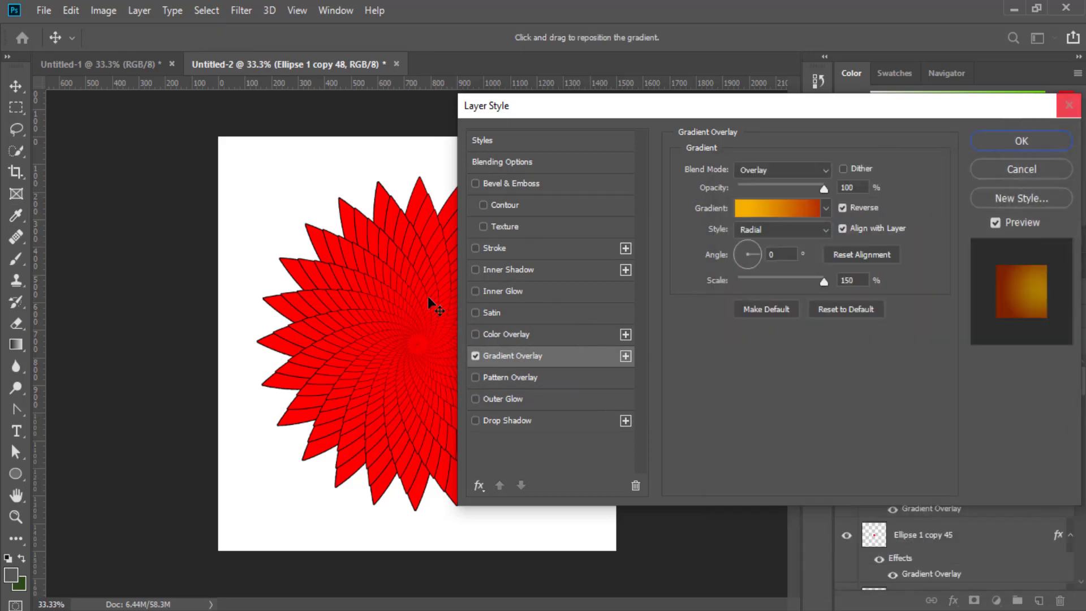
# Step: Replace the Gradient Overlay on Ellipse 1 copy 48 with a bright green Color Overlay and apply the layer style
pyautogui.click(475, 356)
pyautogui.click(478, 334)
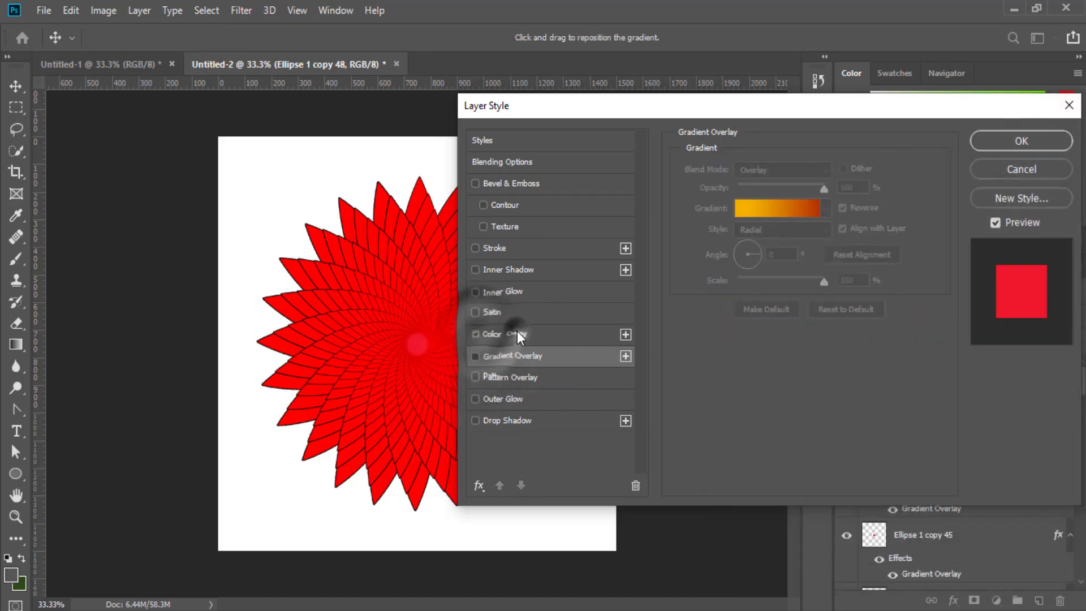
pyautogui.click(517, 332)
pyautogui.click(843, 172)
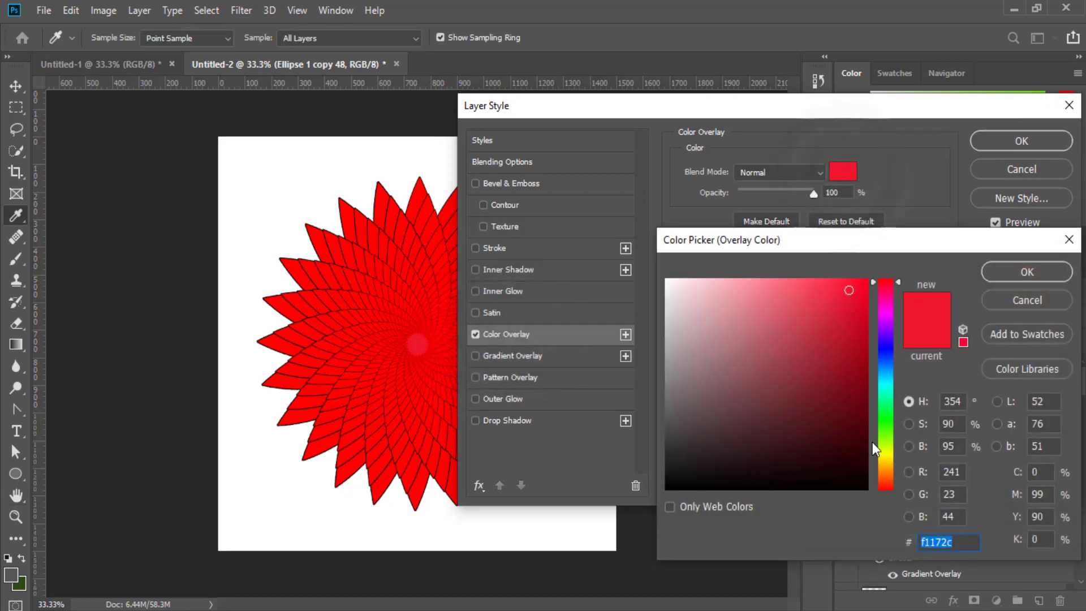
pyautogui.click(888, 425)
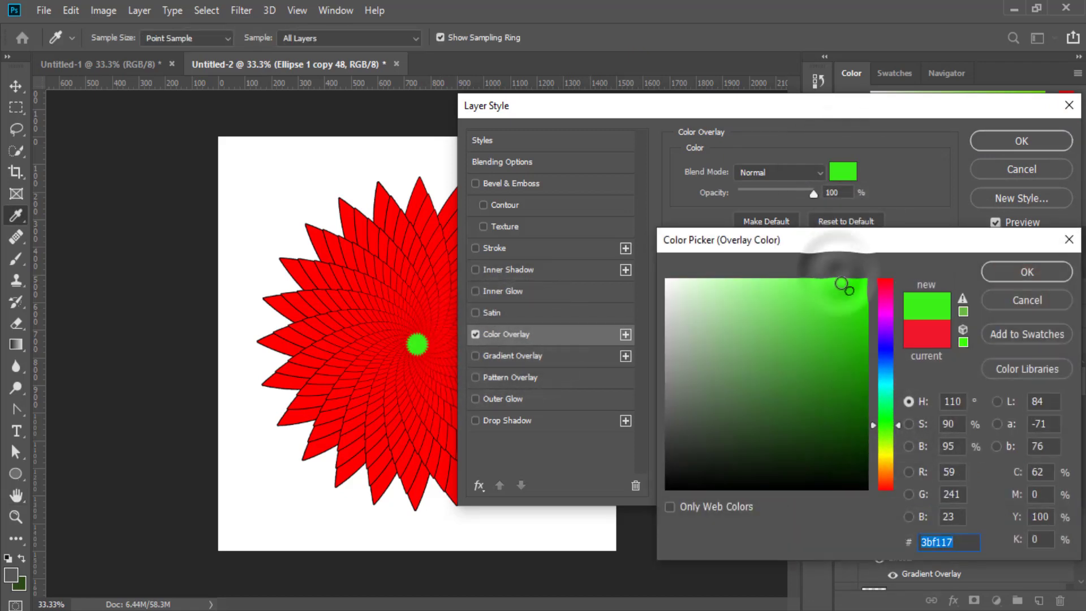
pyautogui.moveTo(846, 289); pyautogui.dragTo(897, 272)
pyautogui.click(1012, 270)
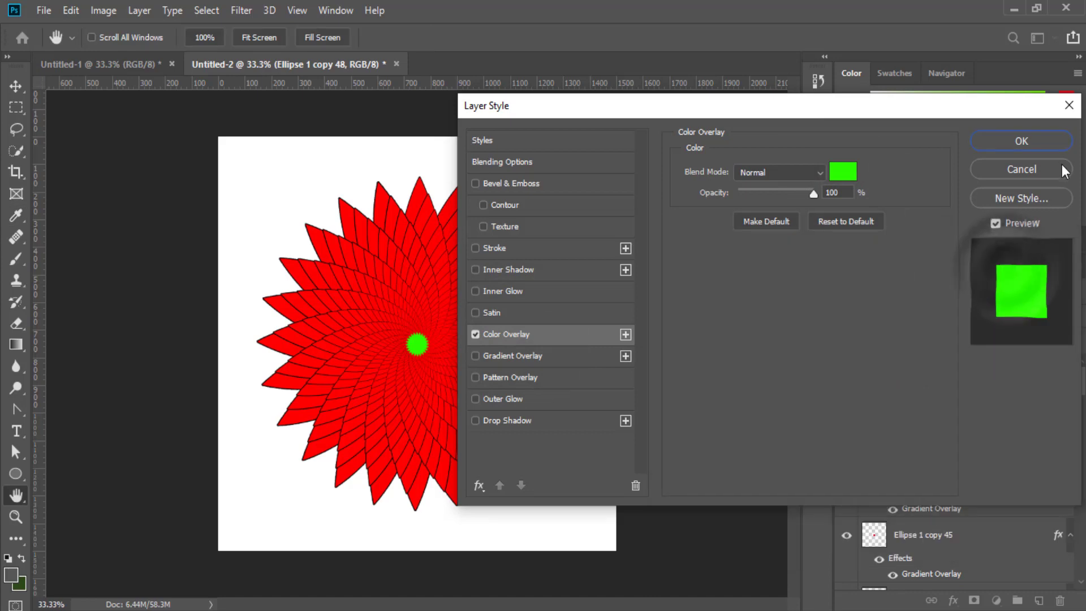
pyautogui.click(1041, 141)
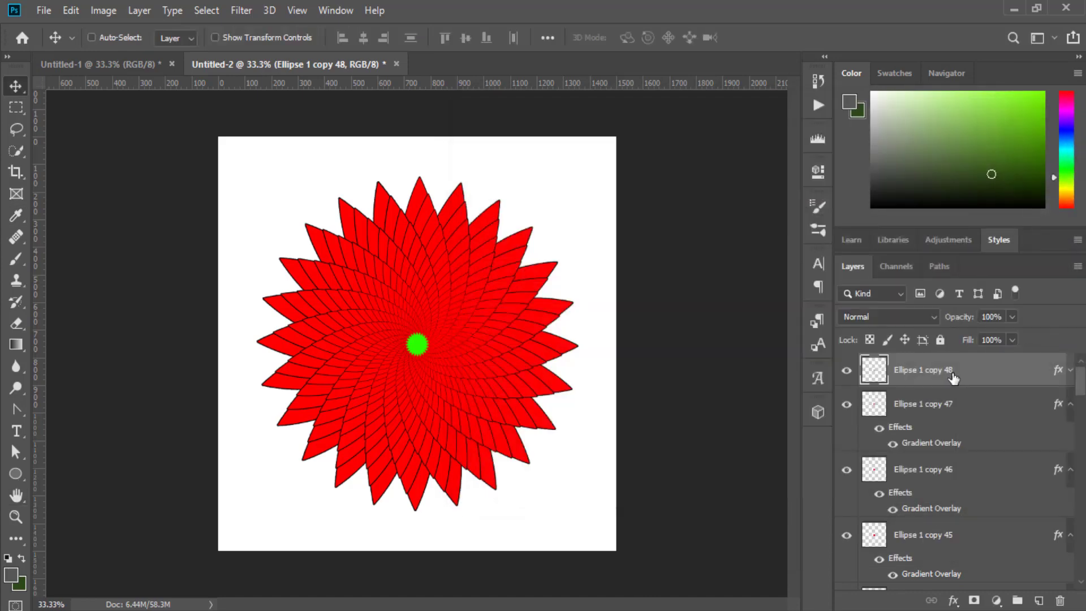
# Step: Copy the green style of Ellipse 1 copy 48 and paste it onto Ellipse 1 copy 47 through Ellipse 1 copy 23
pyautogui.rightClick(954, 378)
pyautogui.click(799, 378)
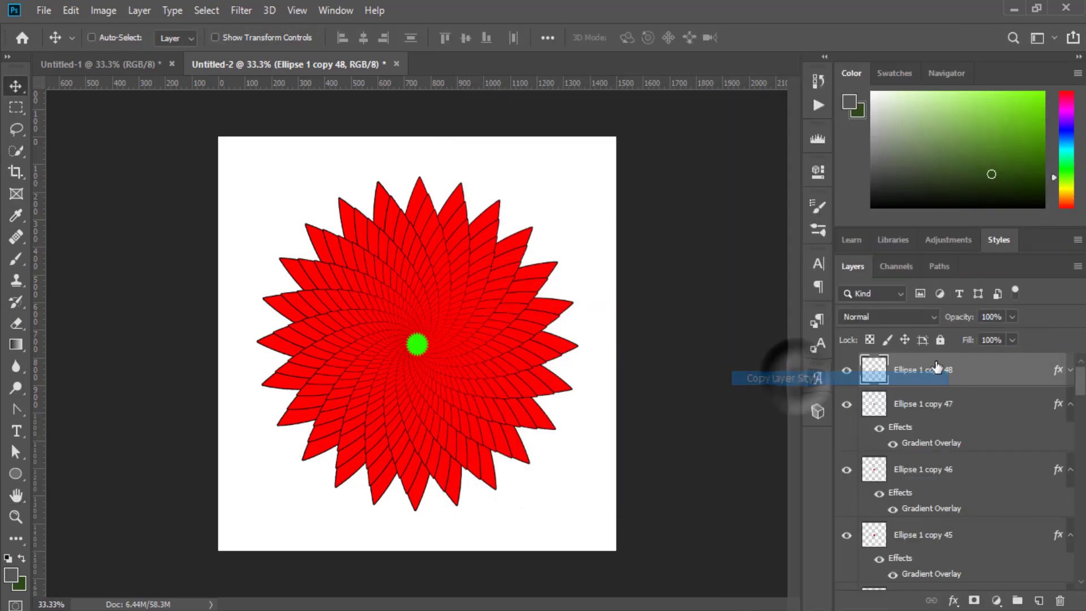
pyautogui.click(990, 408)
pyautogui.scroll(-15, 956, 470)
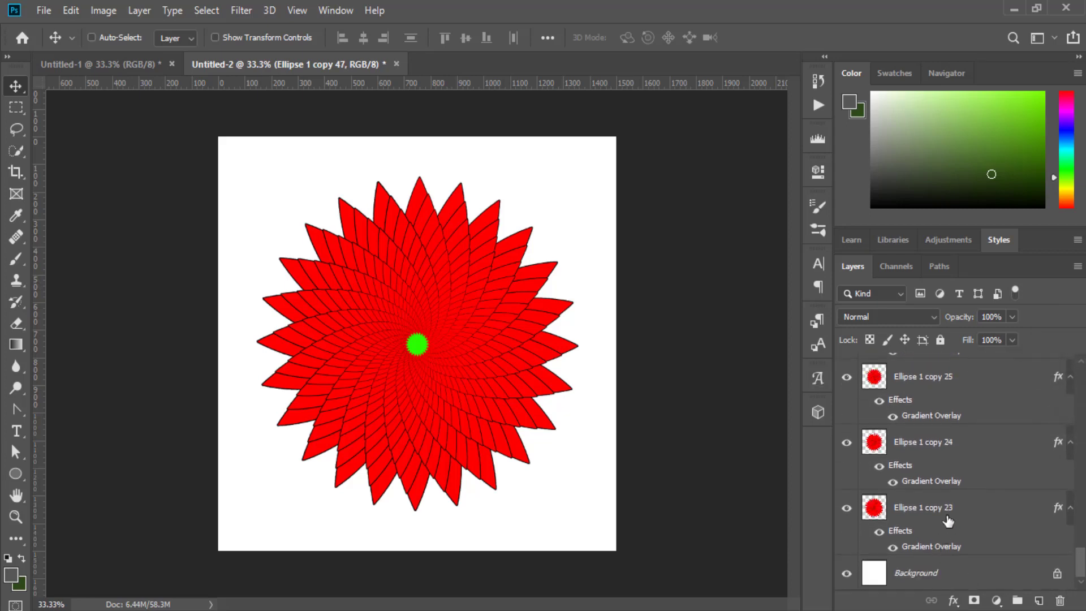
pyautogui.keyDown('shift'); pyautogui.click(943, 509); pyautogui.keyUp('shift')
pyautogui.rightClick(929, 443)
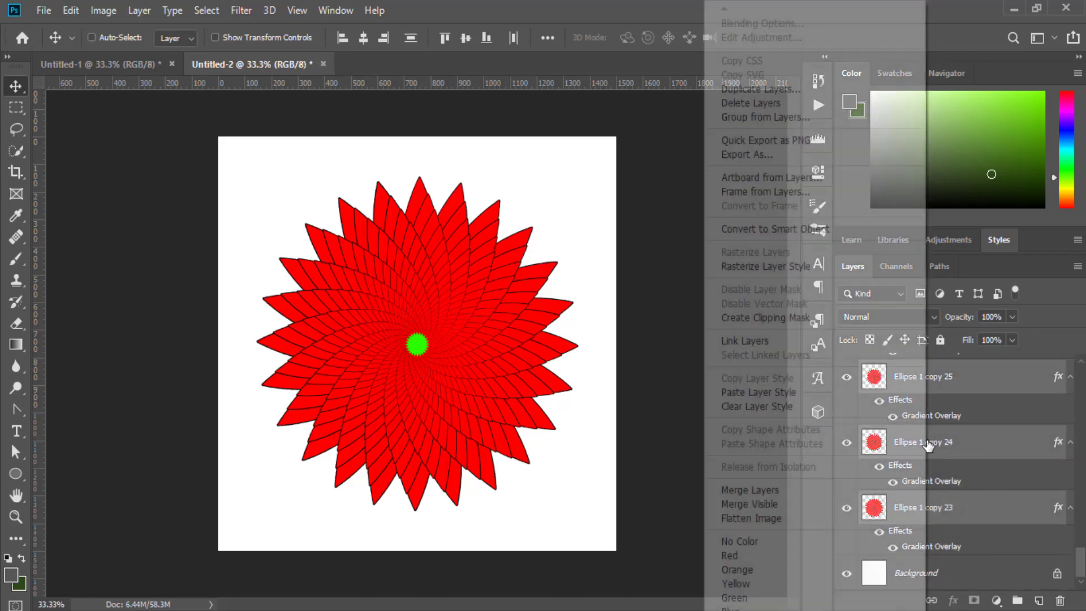
pyautogui.click(762, 391)
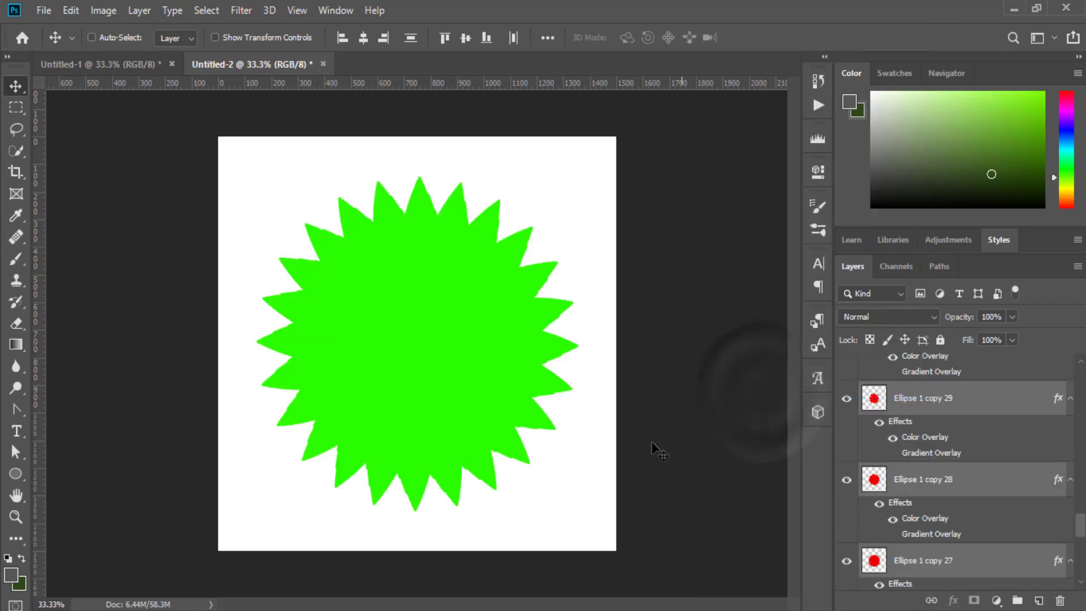
pyautogui.scroll(5, 951, 478)
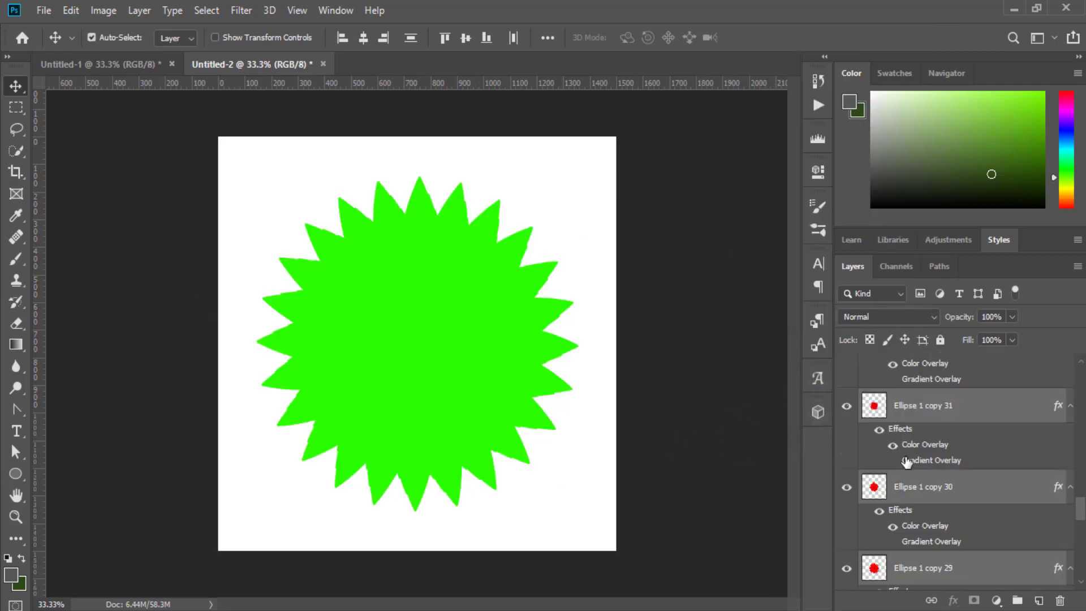
# Step: Undo the layer style changes and the newest ring copies back to the Ellipse 1 copy 36 layer
pyautogui.hotkey('ctrl', 'z')
pyautogui.hotkey('ctrl', 'z')
pyautogui.hotkey('ctrl', 'z')
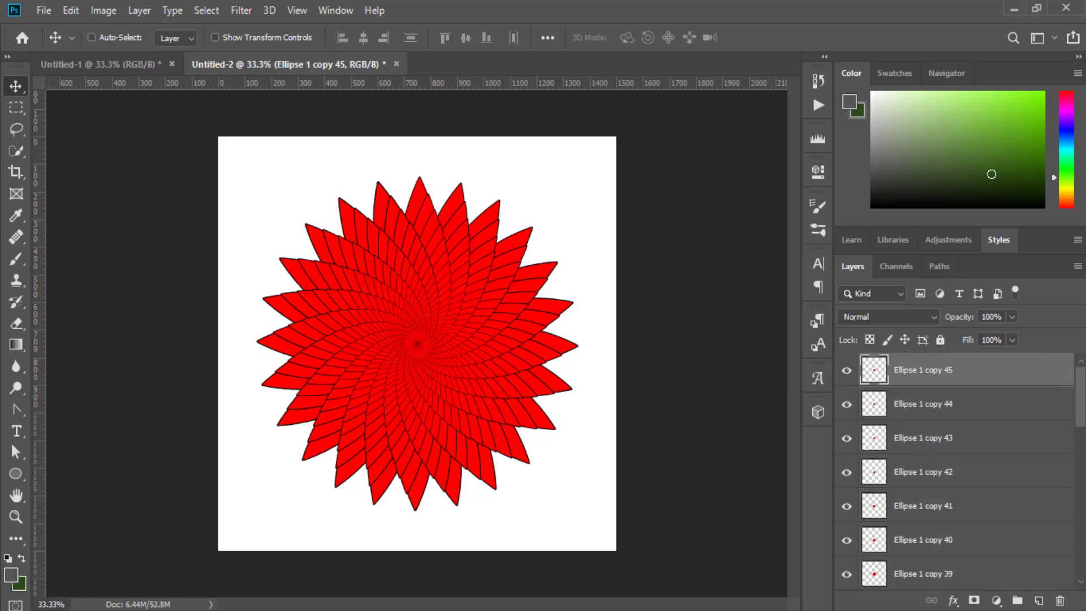
pyautogui.hotkey('ctrl', 'z')
pyautogui.hotkey('ctrl', 'z')
pyautogui.hotkey('ctrl', 'z')
pyautogui.hotkey('ctrl', 'z')
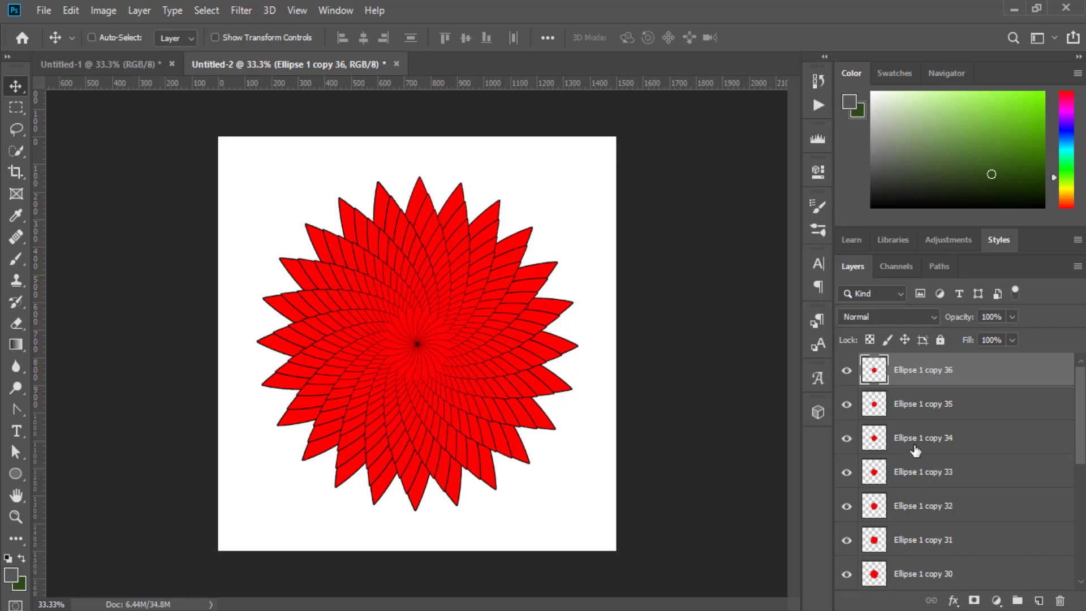
# Step: Add a Gradient Overlay to the Ellipse 1 copy 36 layer and set its blend mode to Normal
pyautogui.rightClick(923, 376)
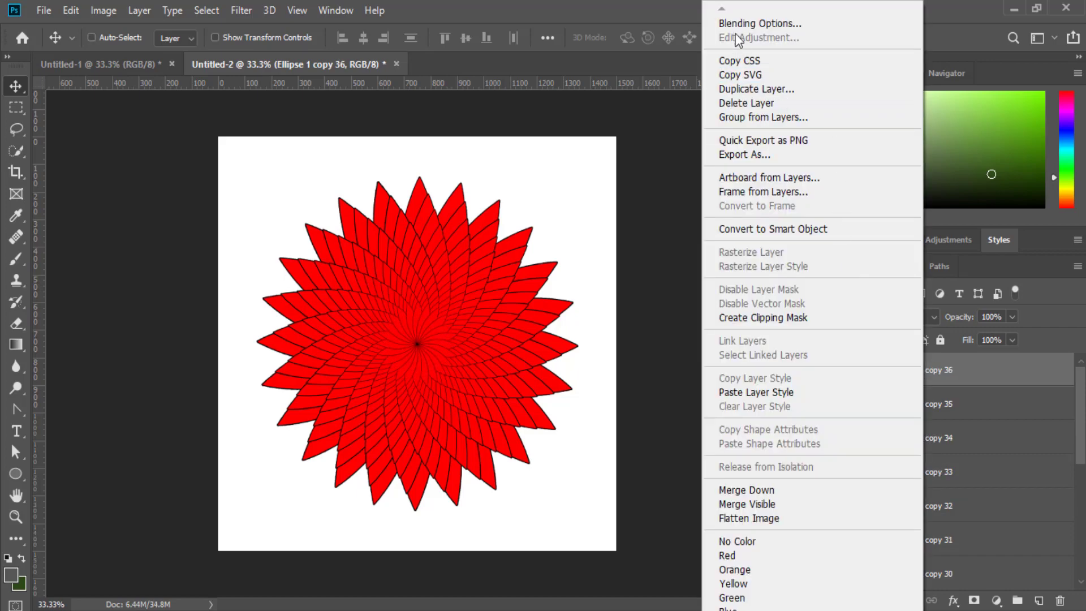
pyautogui.click(727, 21)
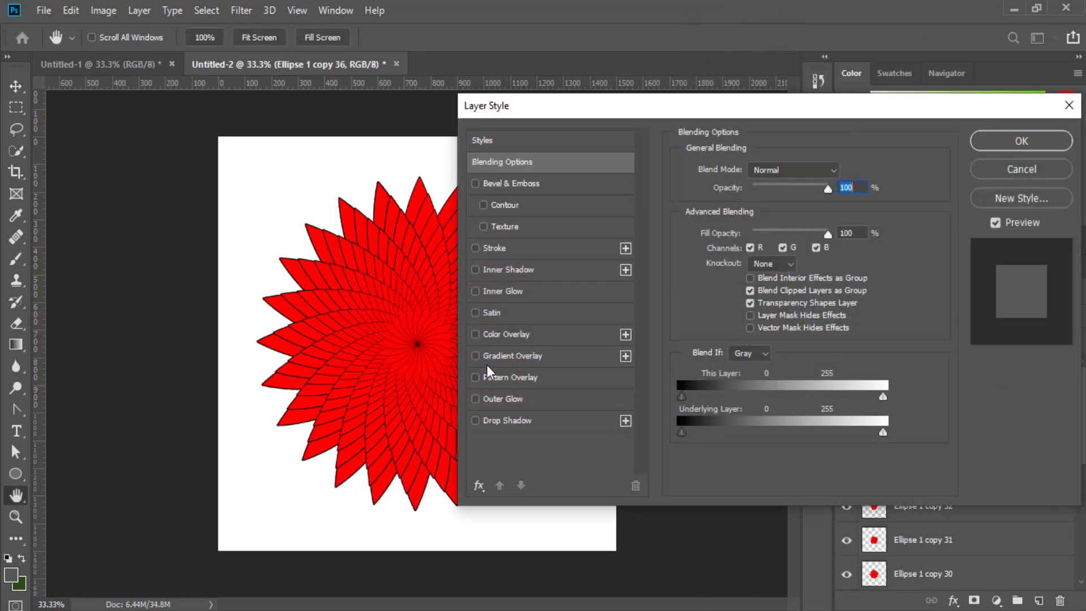
pyautogui.click(504, 356)
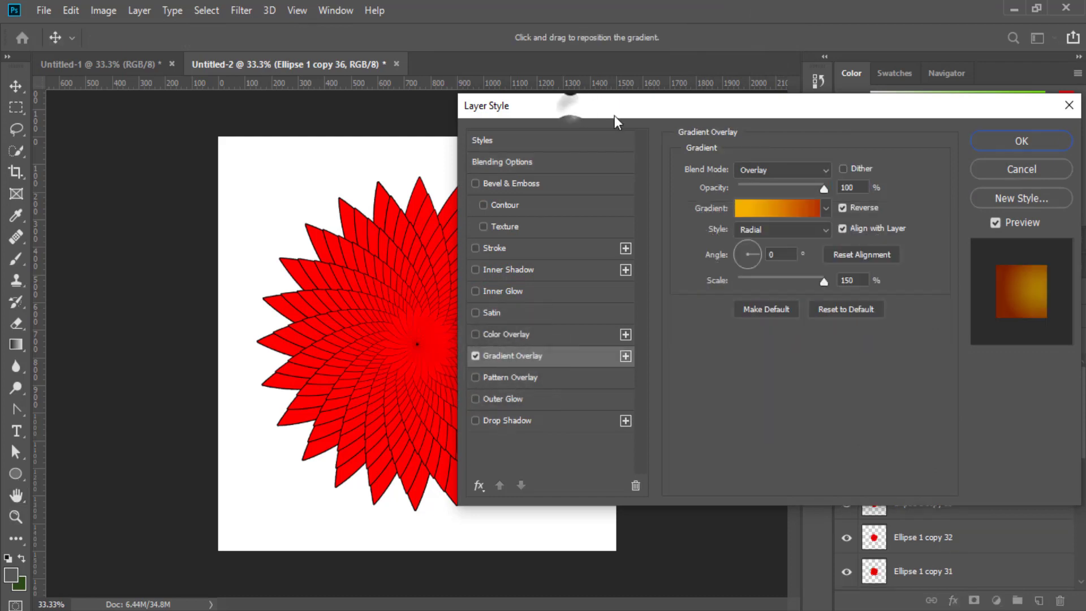
pyautogui.moveTo(615, 116); pyautogui.dragTo(749, 104)
pyautogui.click(920, 160)
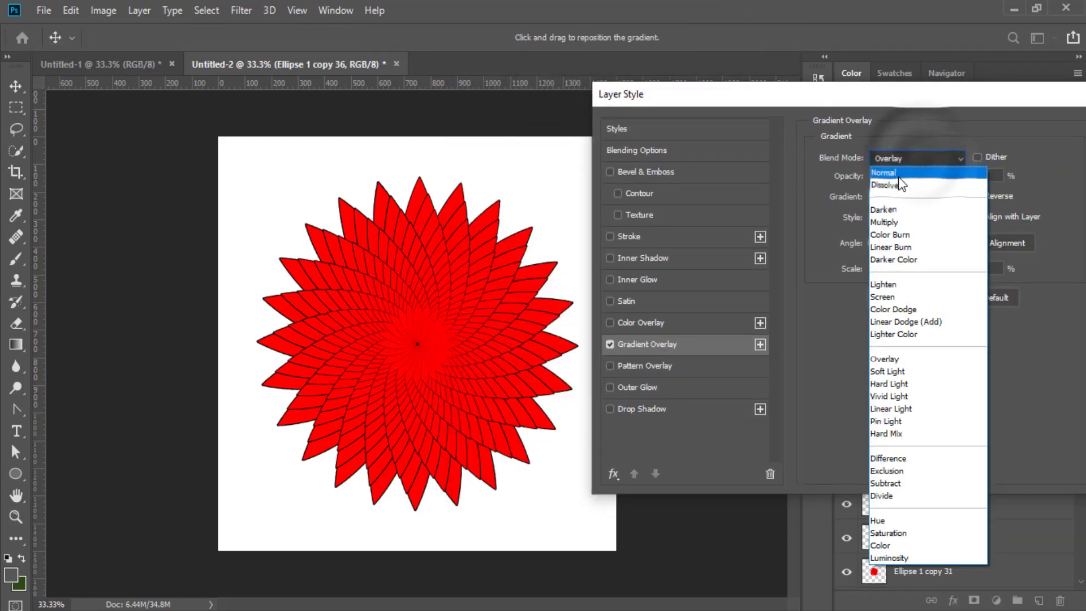
pyautogui.click(898, 177)
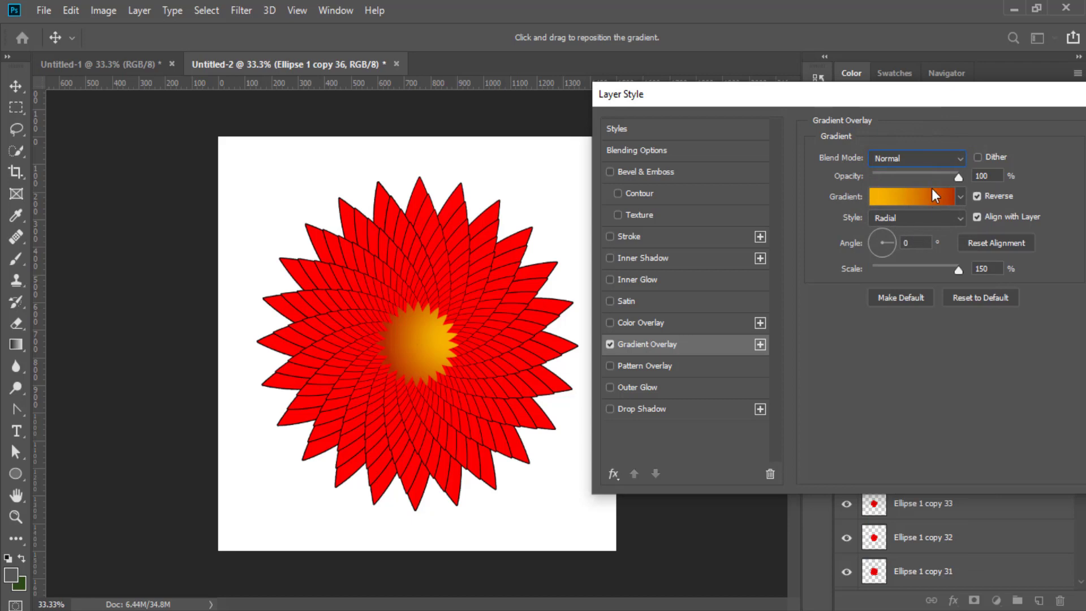
# Step: Try the Orange, Yellow, Orange preset and set the overlay gradient to Violet, Green, Orange
pyautogui.click(921, 201)
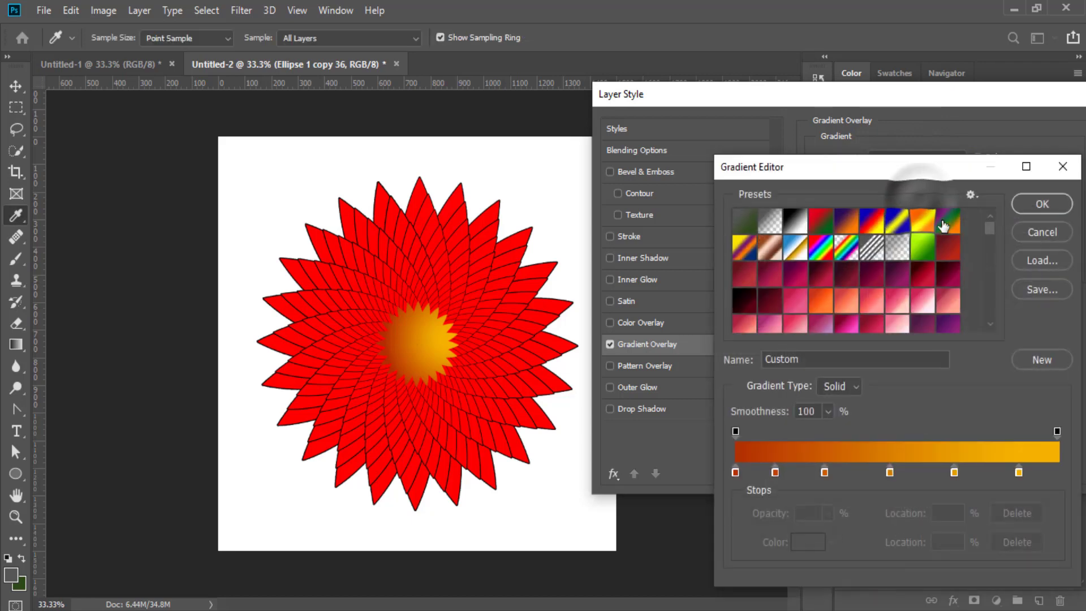
pyautogui.click(922, 221)
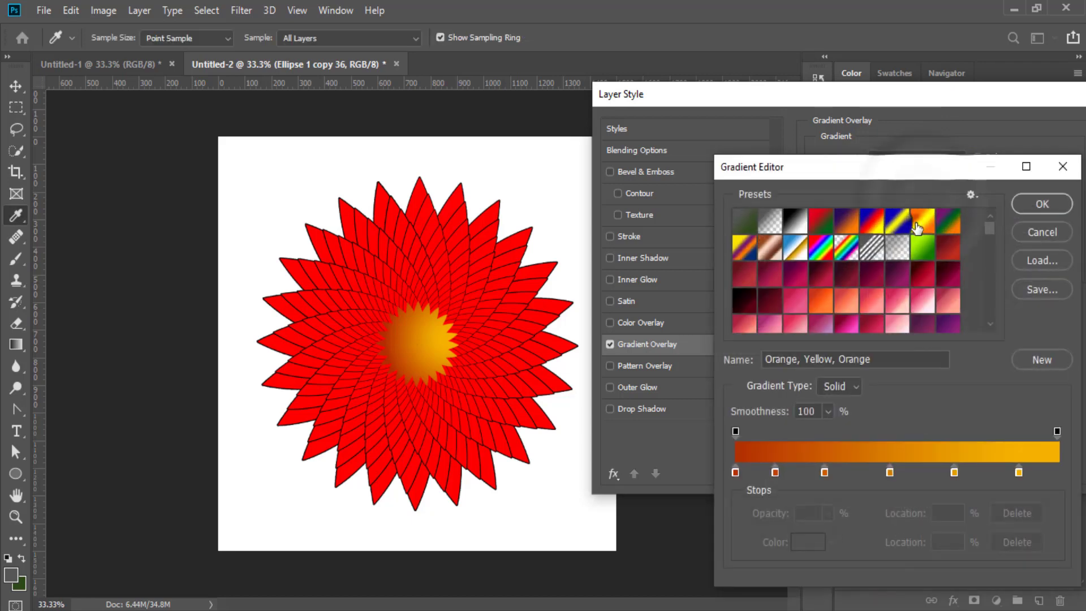
pyautogui.click(948, 221)
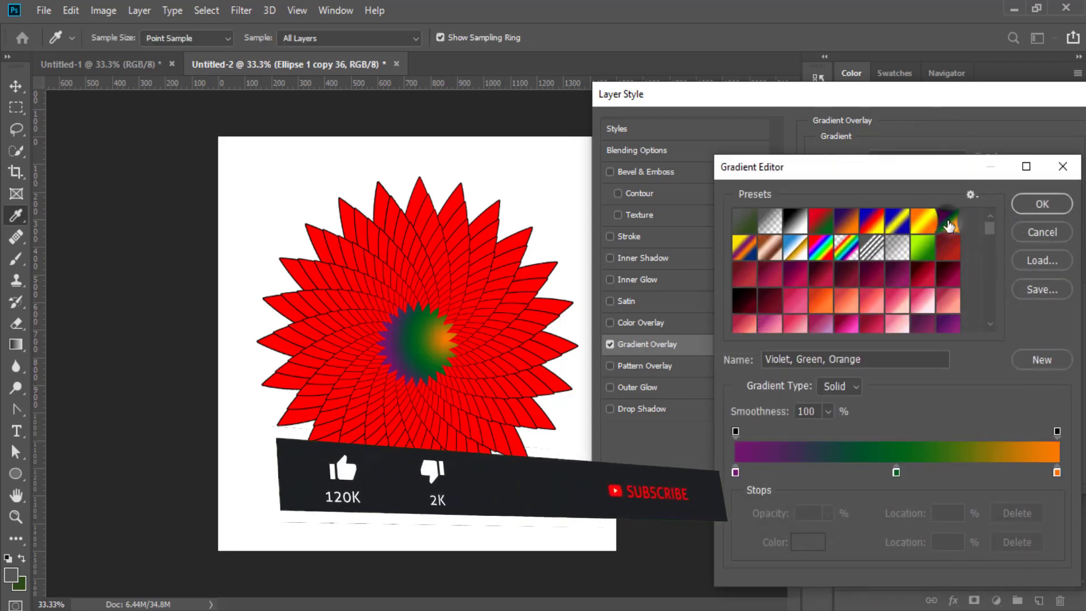
pyautogui.click(1033, 199)
# Step: Try the Lighten blend mode for the gradient overlay and set it to Soft Light
pyautogui.click(925, 164)
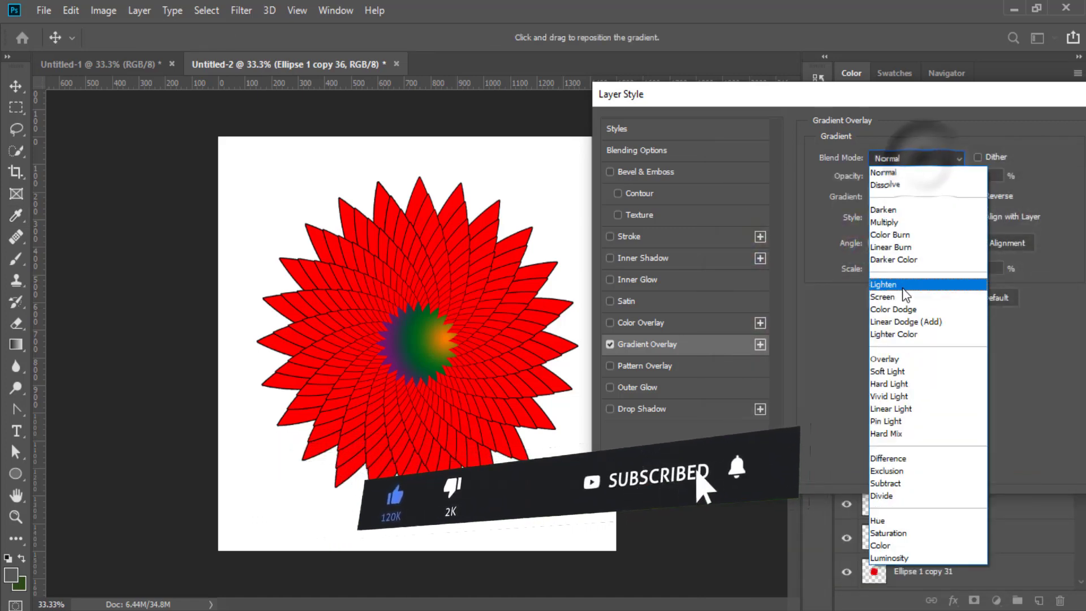
pyautogui.click(904, 282)
pyautogui.click(936, 163)
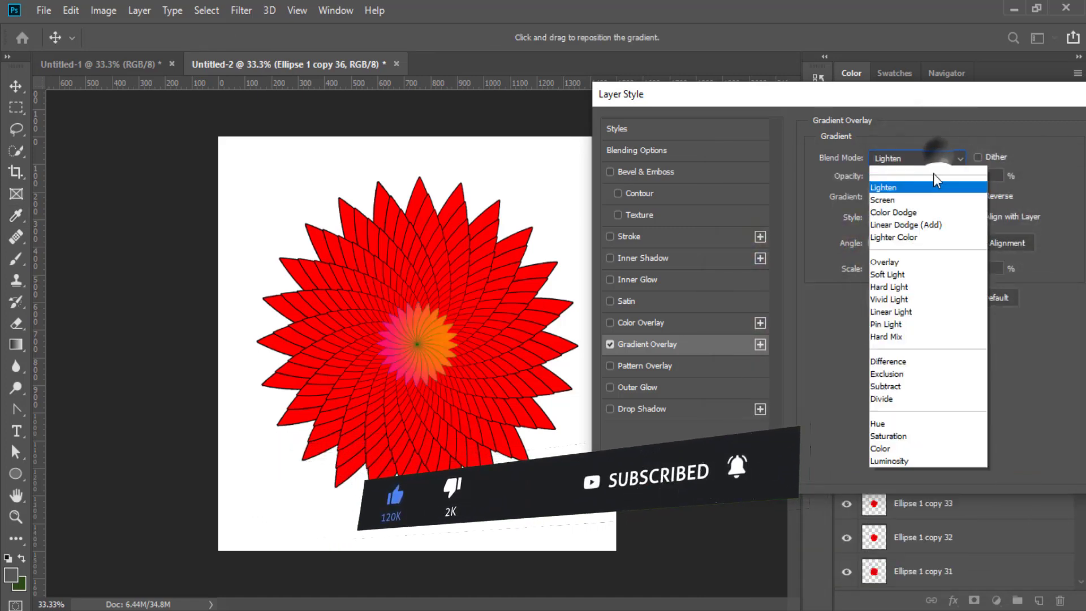
pyautogui.click(901, 280)
pyautogui.click(923, 161)
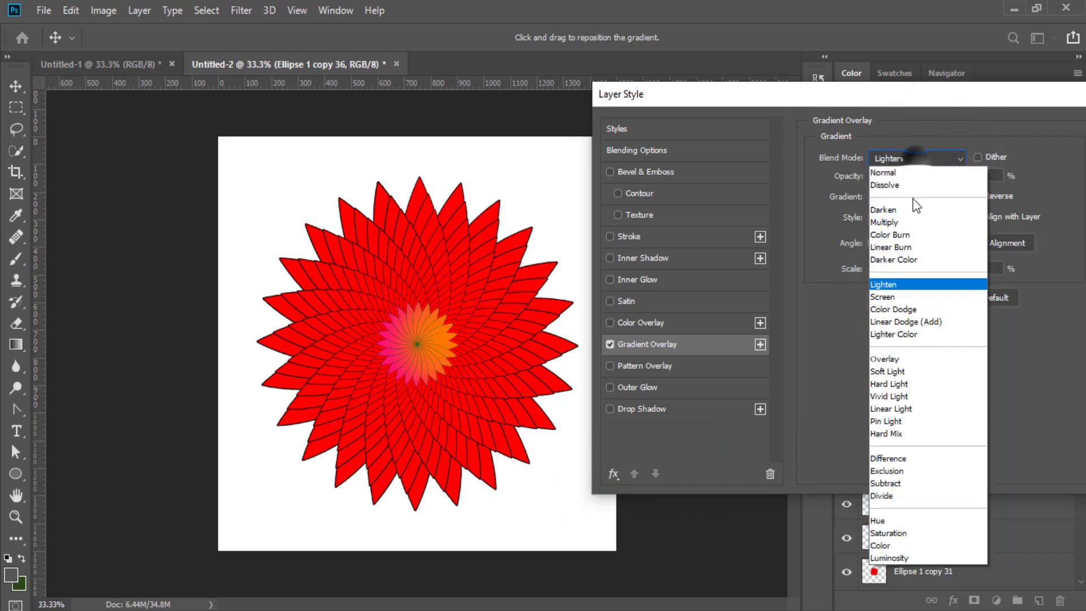
pyautogui.click(915, 370)
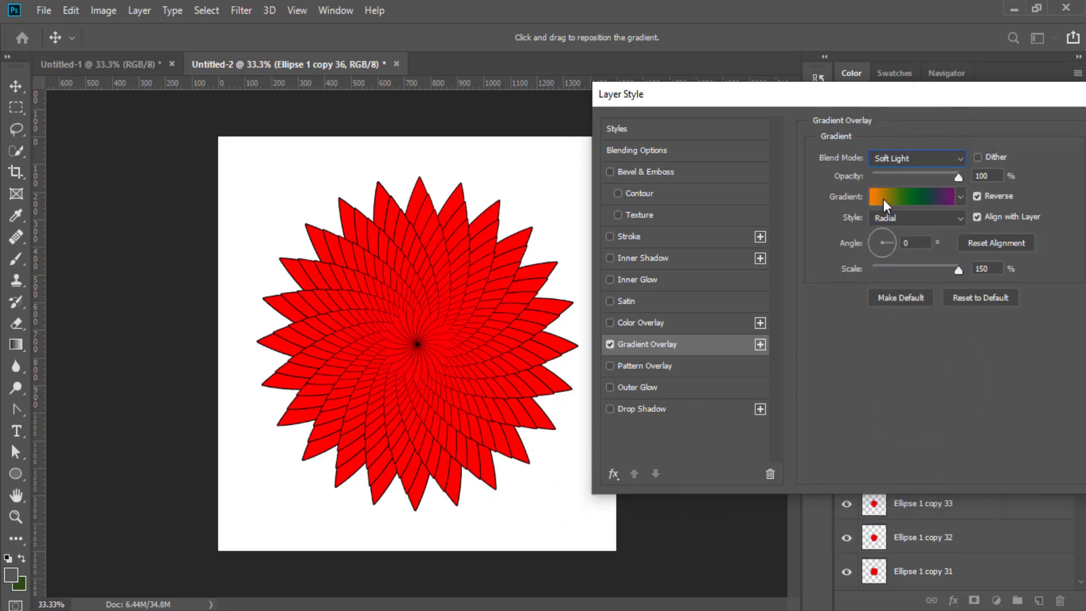
# Step: Try the Multiply and Linear Burn blend modes for the gradient overlay, and apply it with Lighten
pyautogui.click(898, 164)
pyautogui.click(913, 224)
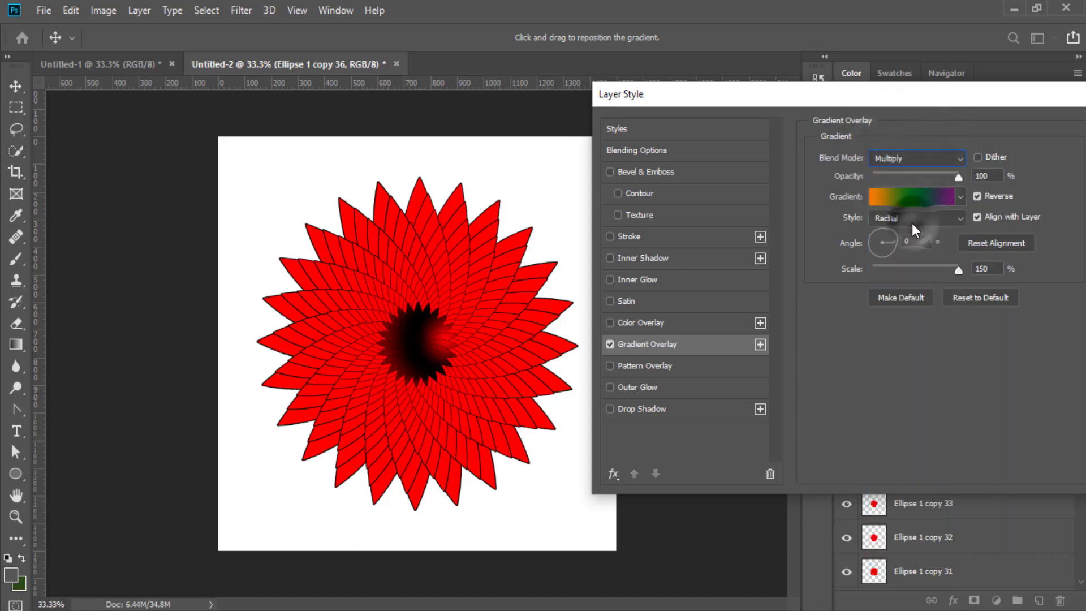
pyautogui.click(914, 161)
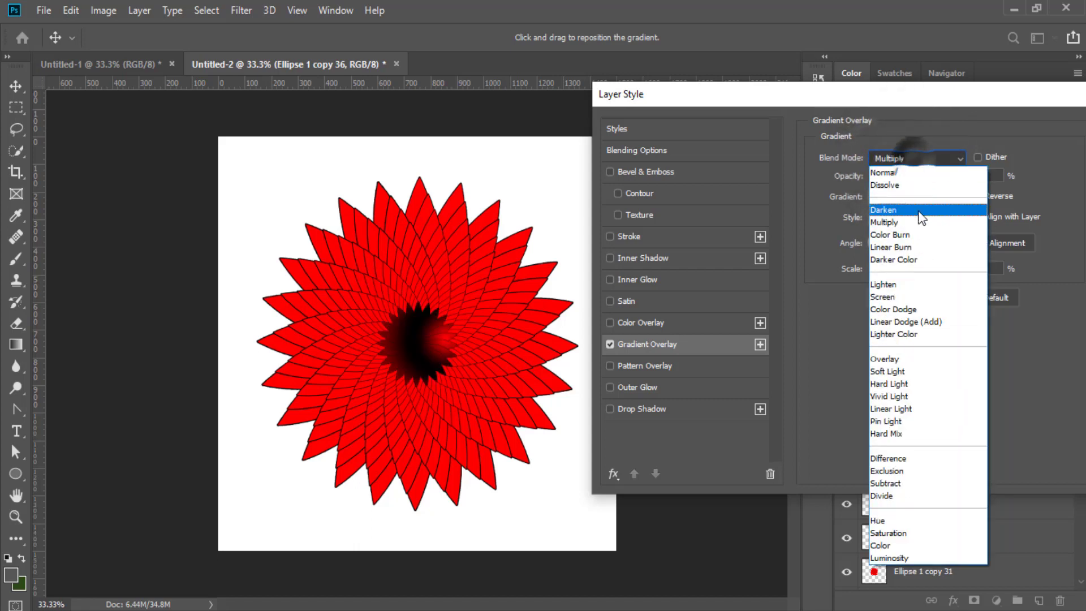
pyautogui.click(911, 242)
pyautogui.click(911, 161)
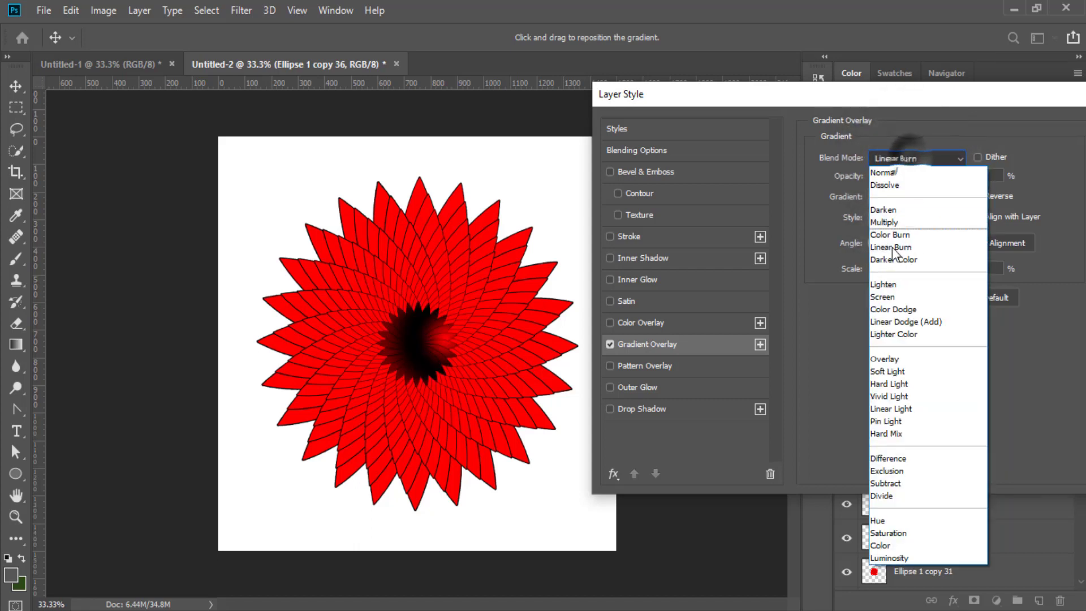
pyautogui.click(898, 288)
pyautogui.moveTo(1002, 96); pyautogui.dragTo(889, 118)
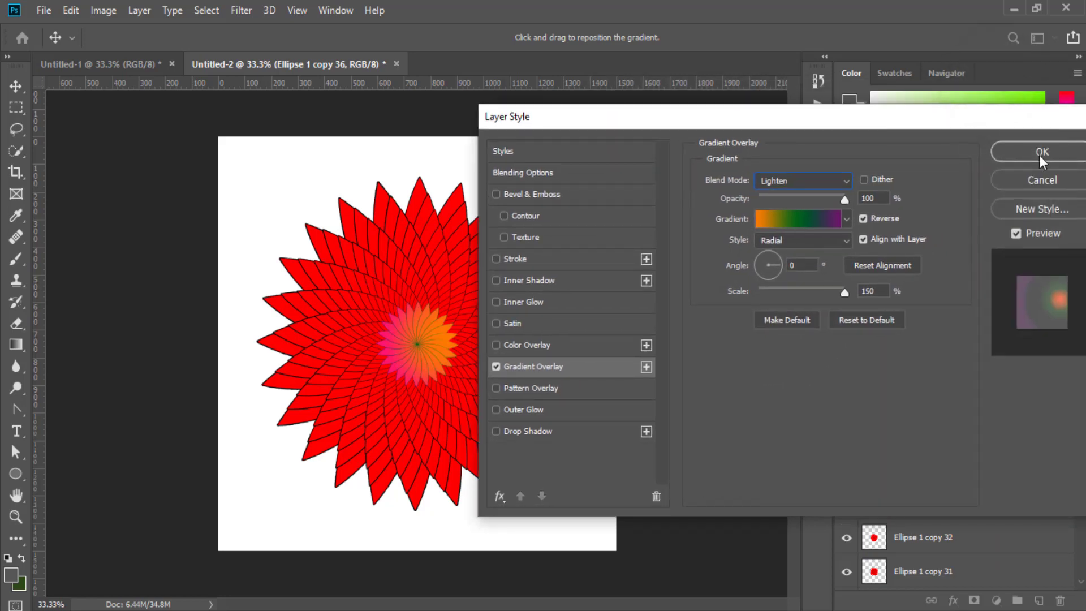
pyautogui.click(1040, 154)
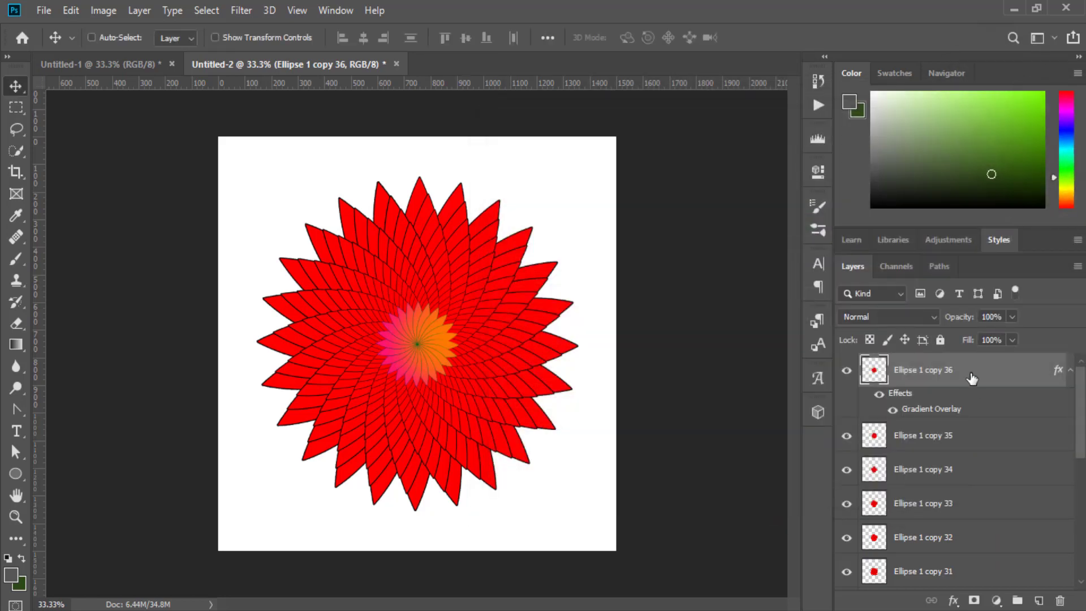
# Step: Copy the layer style of Ellipse 1 copy 36 and paste it onto layers Ellipse 1 copy 35 through Ellipse 1 copy 23
pyautogui.rightClick(972, 378)
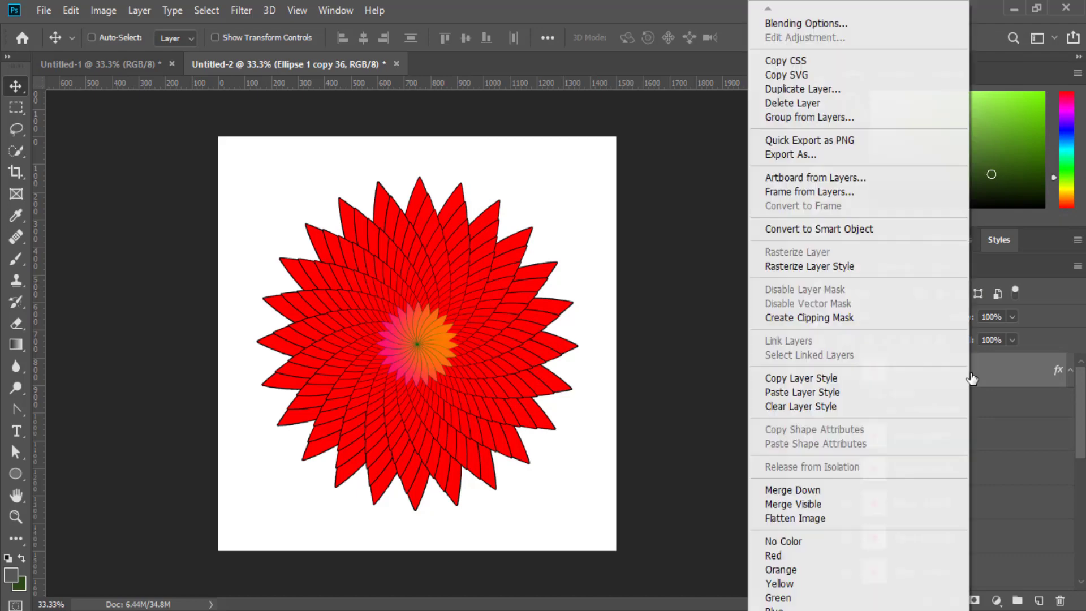
pyautogui.click(825, 379)
pyautogui.scroll(-1, 1056, 362)
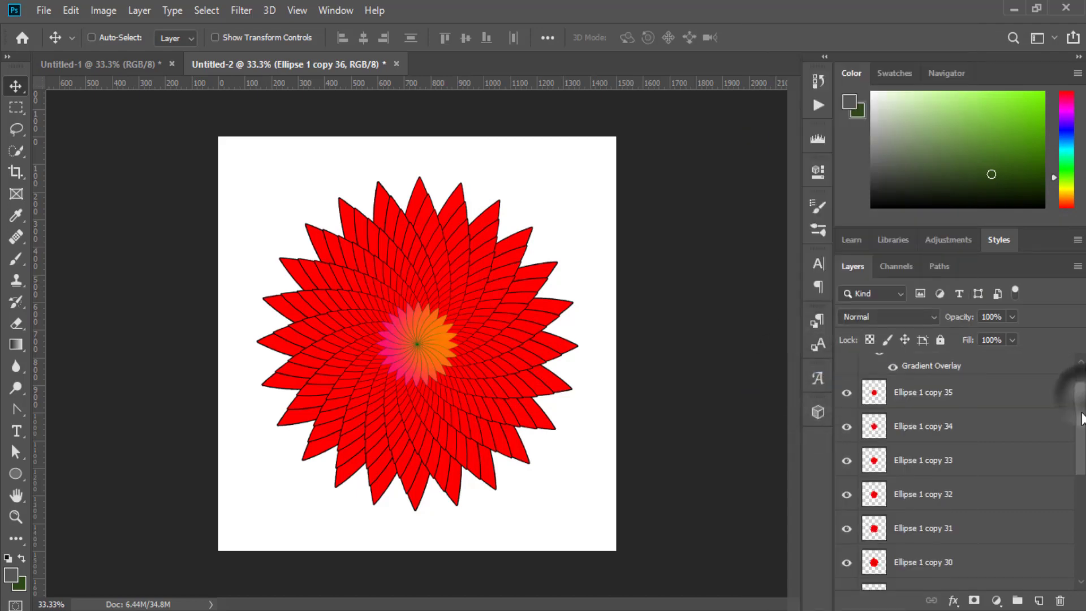
pyautogui.click(994, 392)
pyautogui.scroll(-5, 993, 396)
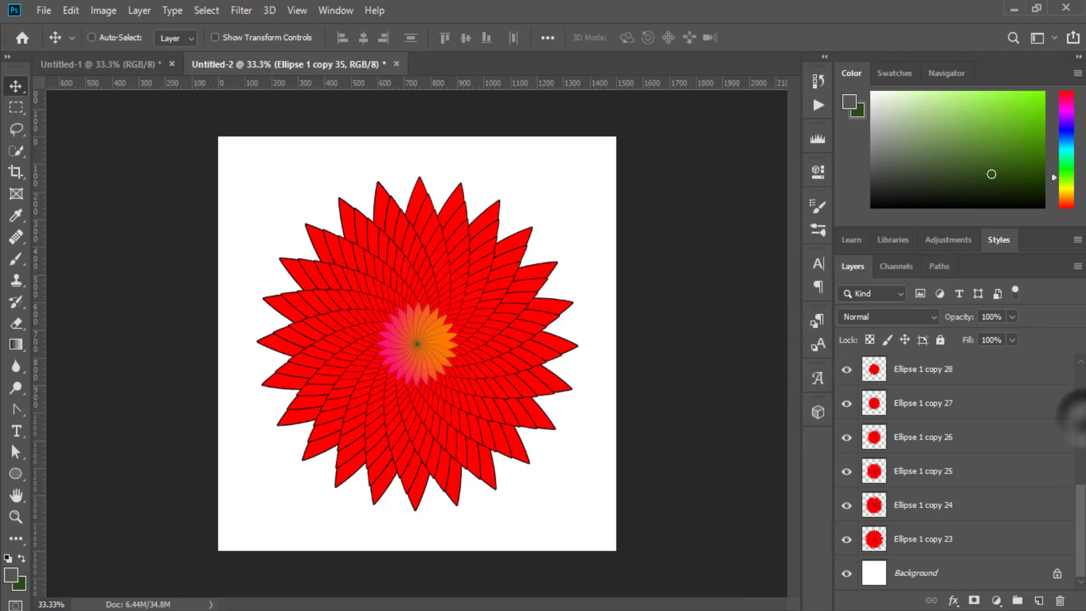
pyautogui.keyDown('shift'); pyautogui.click(972, 536); pyautogui.keyUp('shift')
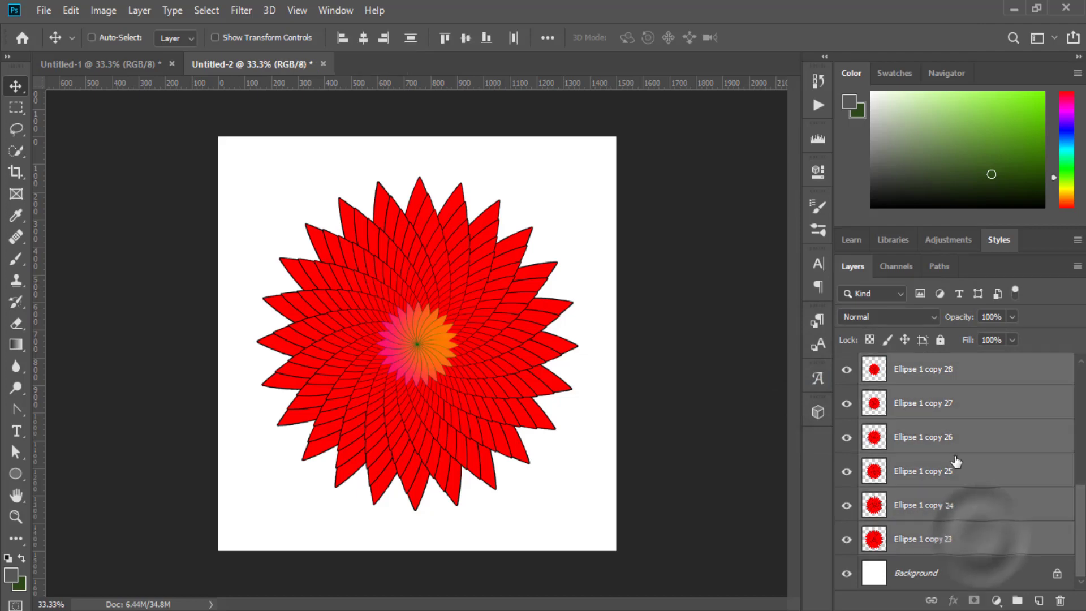
pyautogui.rightClick(935, 434)
pyautogui.click(777, 395)
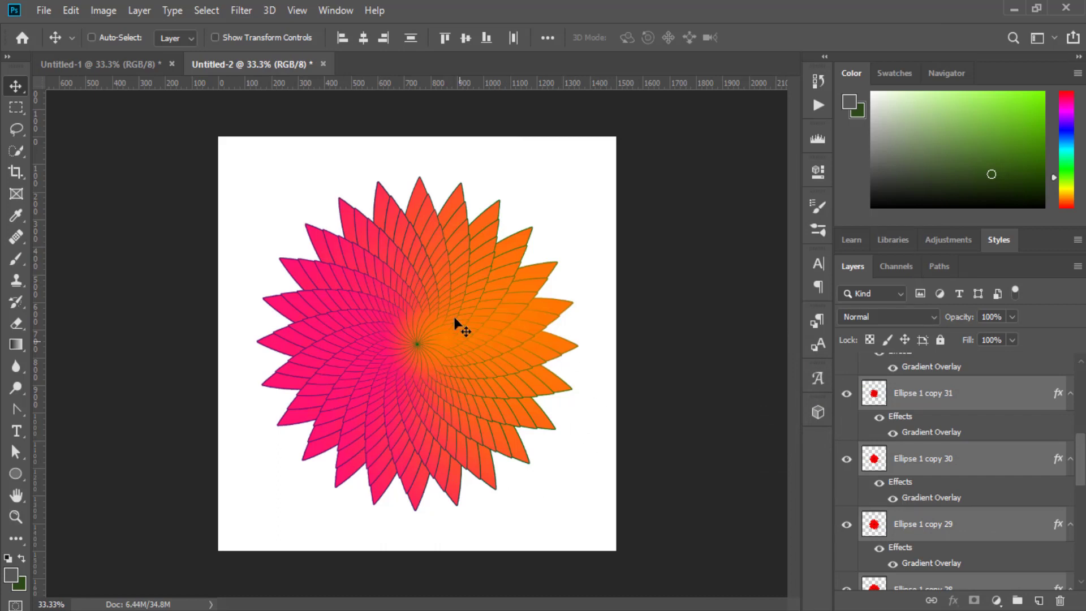
pyautogui.moveTo(1081, 453); pyautogui.dragTo(1084, 387)
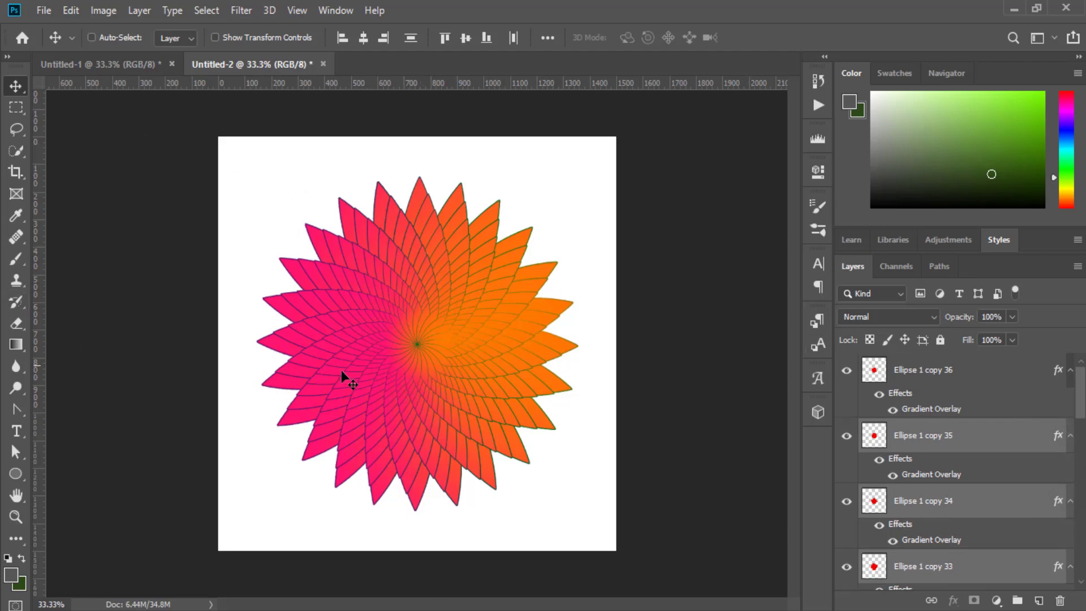
# Step: Create a new 1500 x 1500 px document at 300 ppi with a white background and play the Awal Action in it
pyautogui.click(39, 10)
pyautogui.click(44, 10)
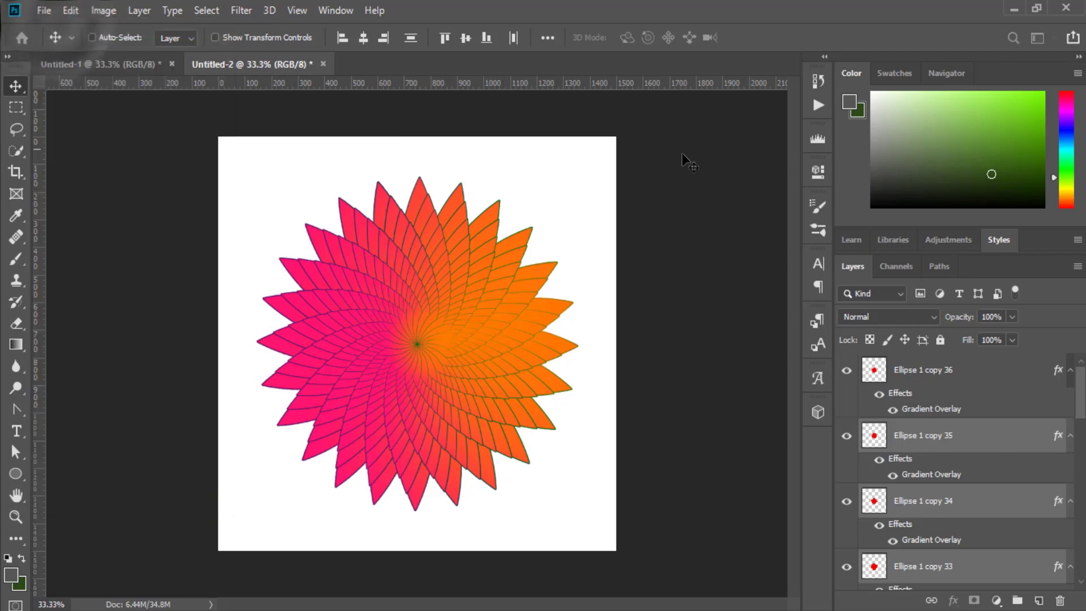
pyautogui.hotkey('ctrl', 'n')
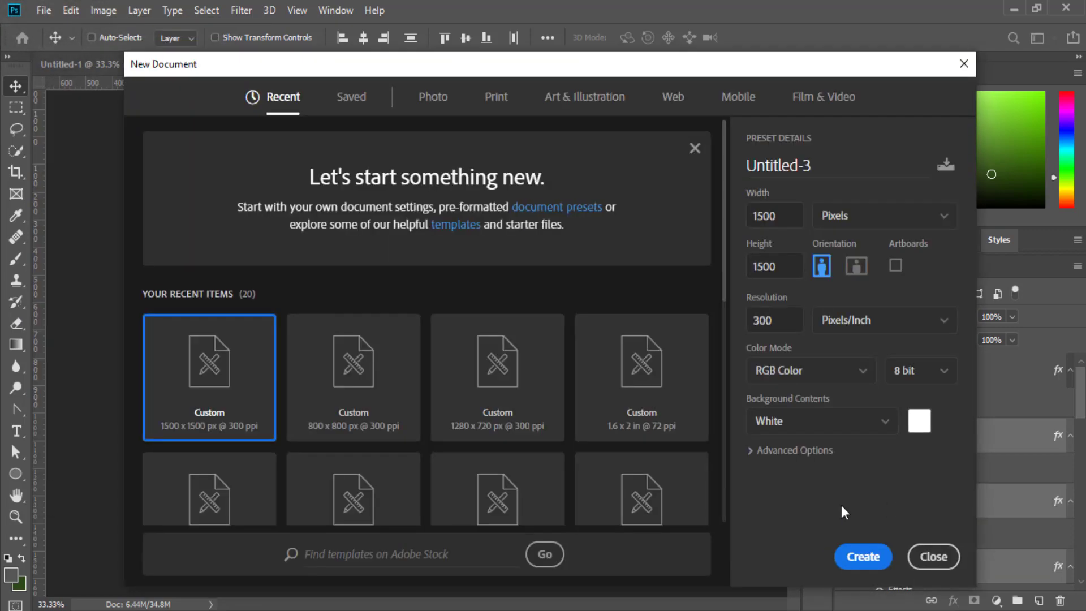
pyautogui.click(861, 555)
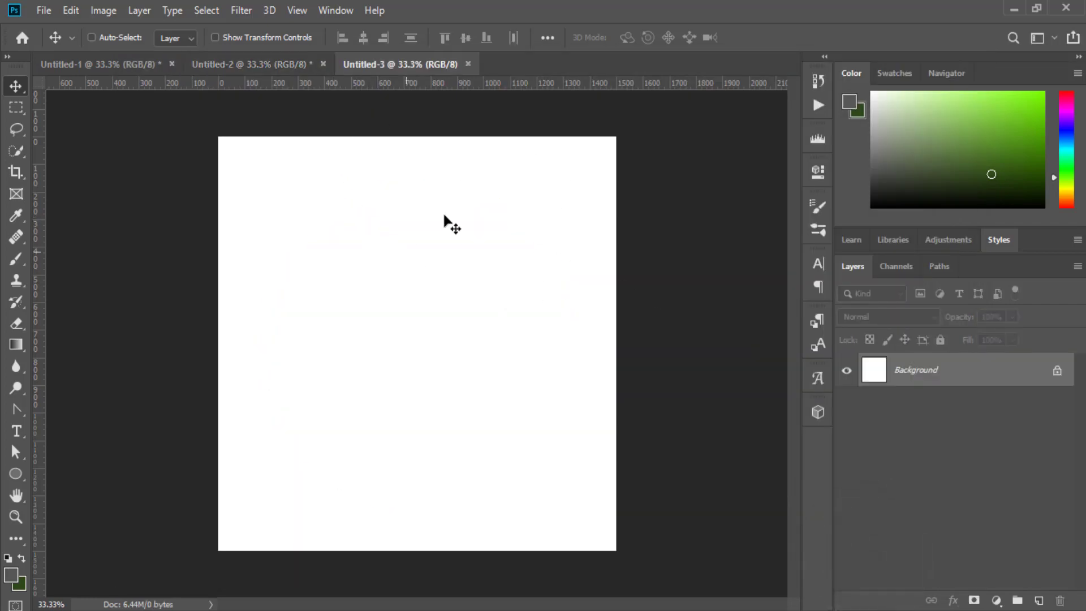
pyautogui.click(818, 104)
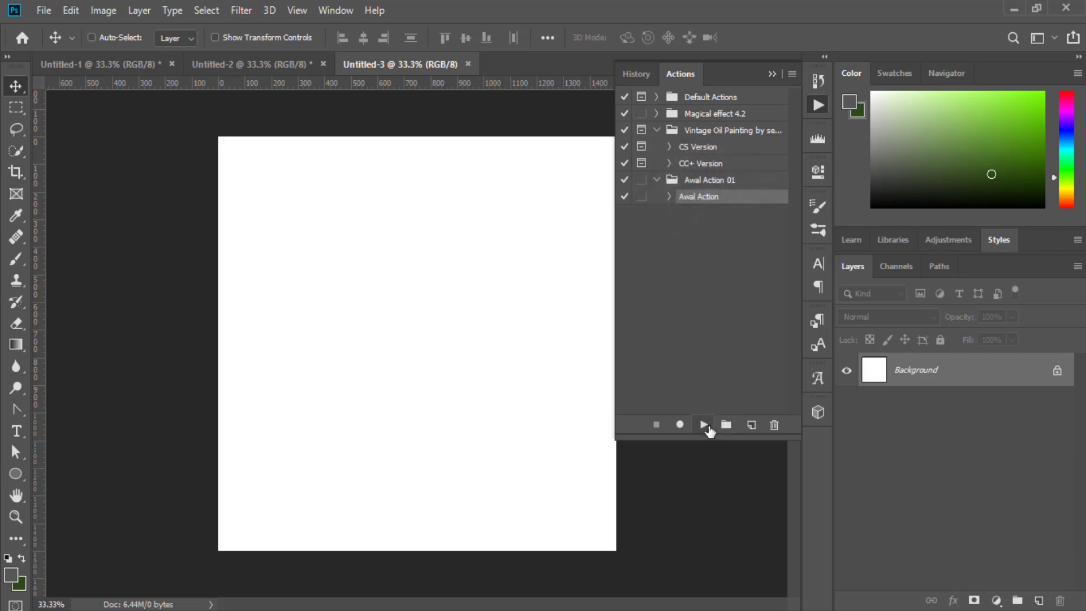
pyautogui.click(705, 426)
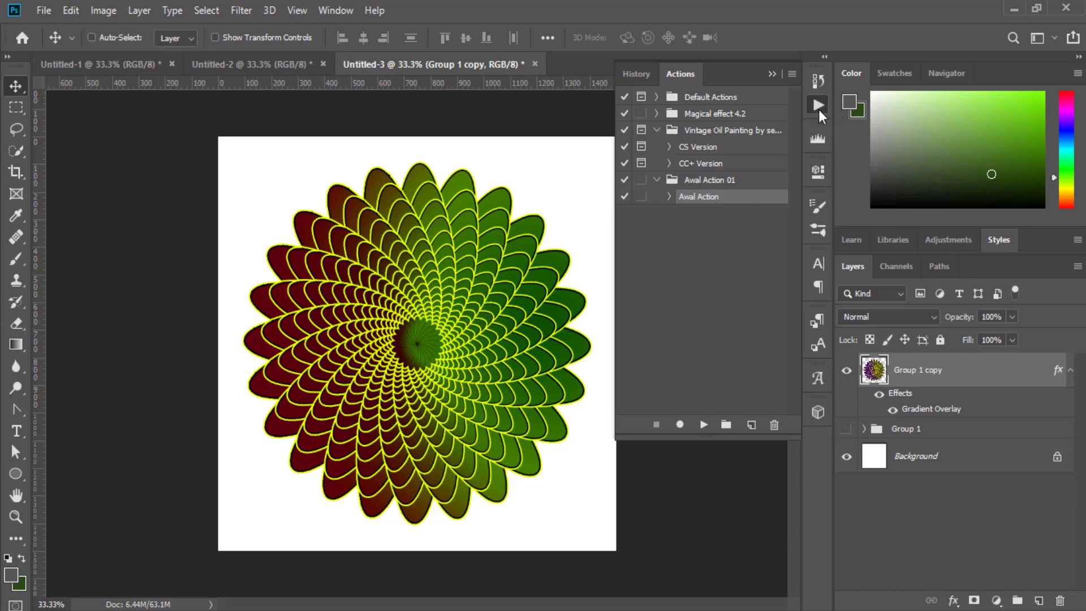
# Step: Delete the Awal Action 01 set from the actions list
pyautogui.click(725, 181)
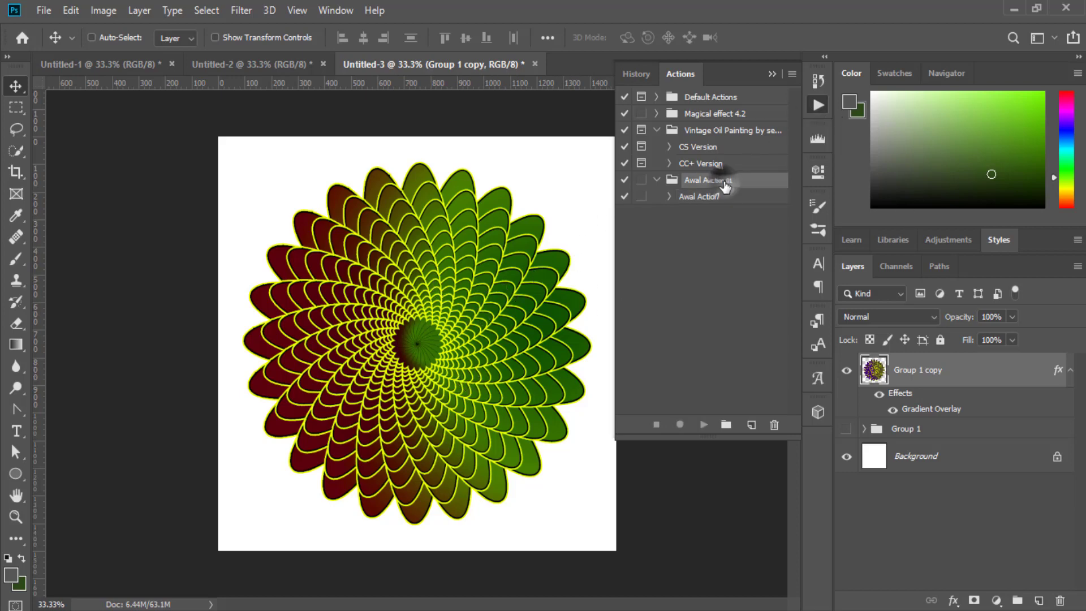
pyautogui.click(774, 427)
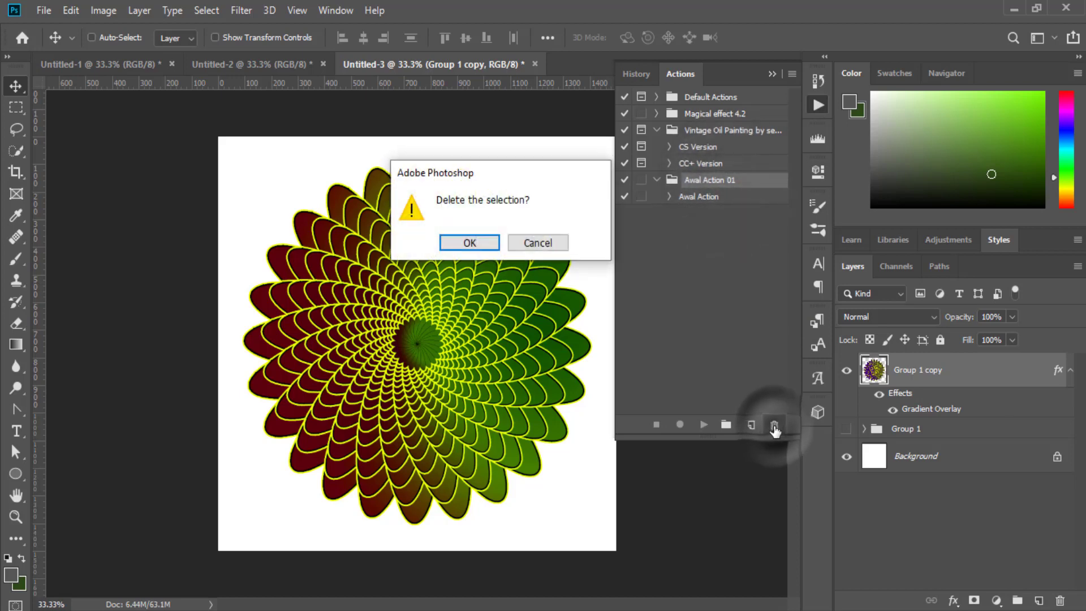
pyautogui.click(469, 242)
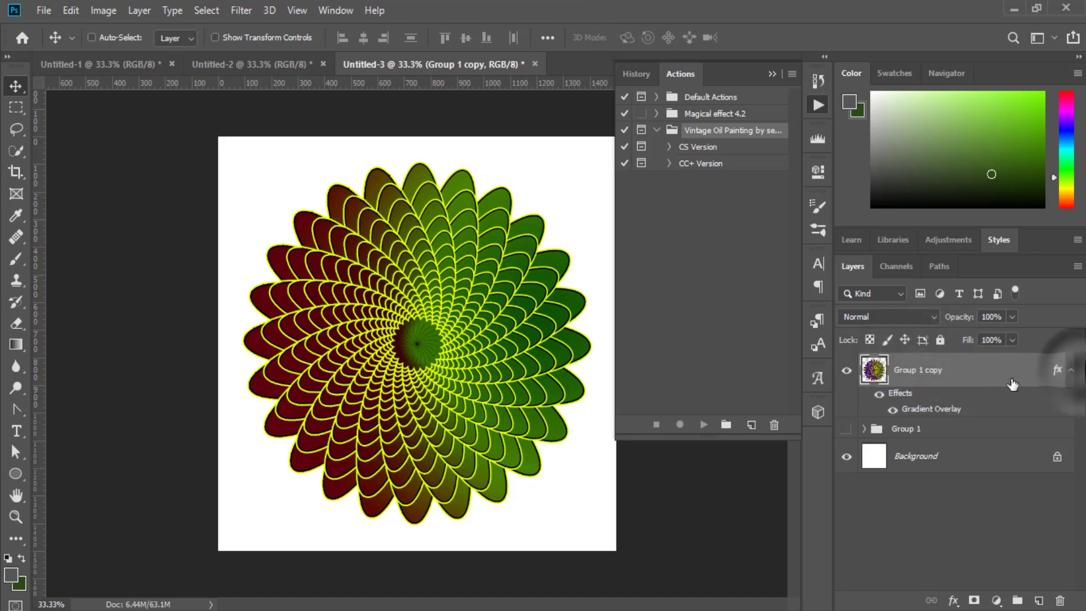
# Step: Delete the Group 1 copy layer and the Group 1 group, leaving only the Background layer
pyautogui.moveTo(1012, 385); pyautogui.dragTo(1064, 600)
pyautogui.moveTo(1005, 370); pyautogui.dragTo(1059, 599)
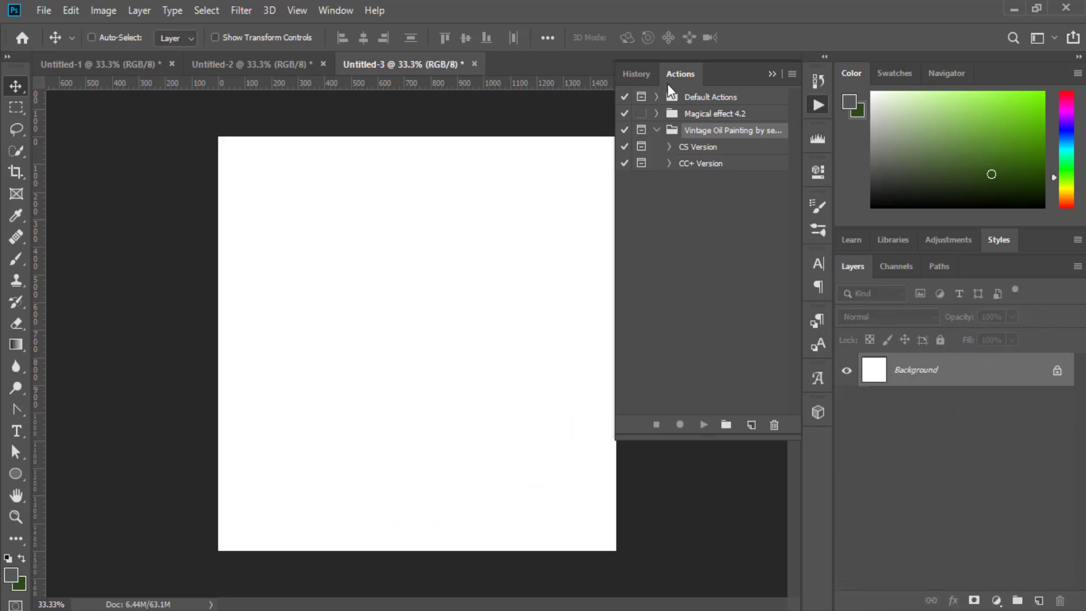
pyautogui.click(996, 544)
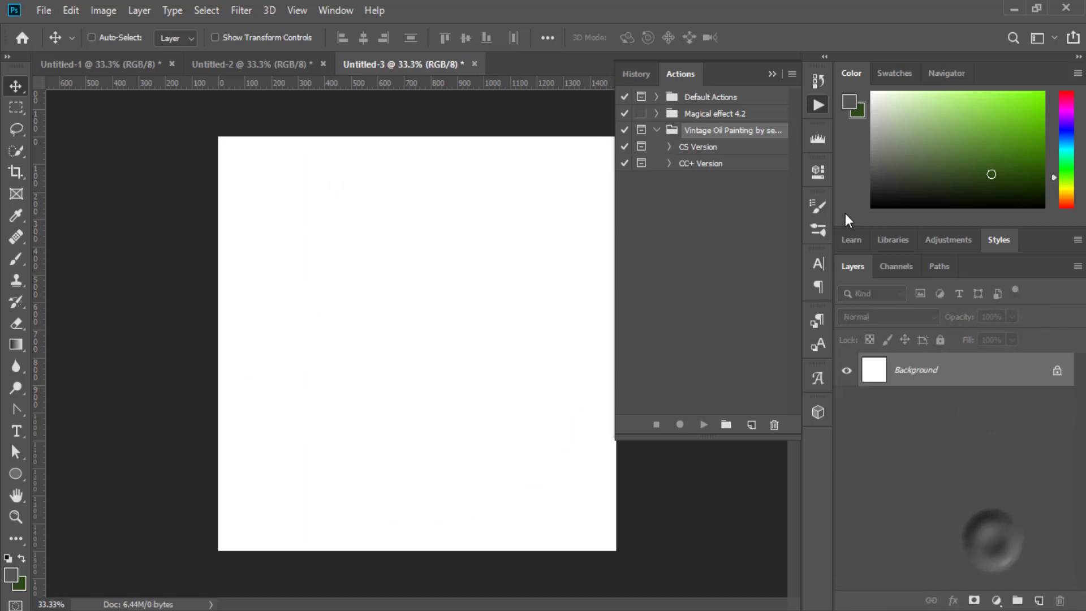
pyautogui.click(772, 73)
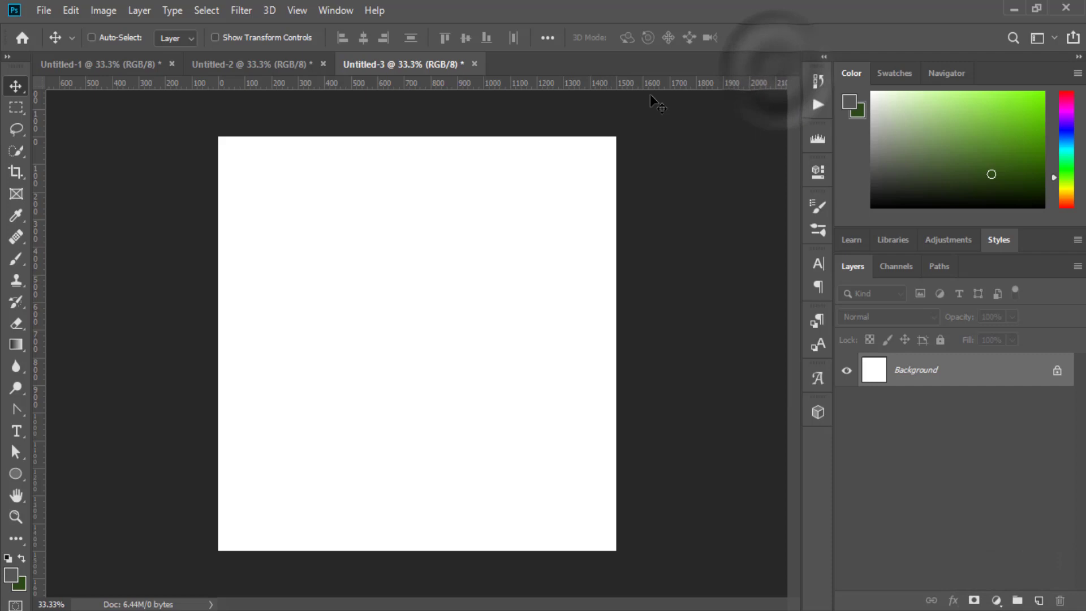
# Step: Load the action file Awal Action 01.atn from the Desktop into the actions list
pyautogui.click(335, 9)
pyautogui.click(410, 121)
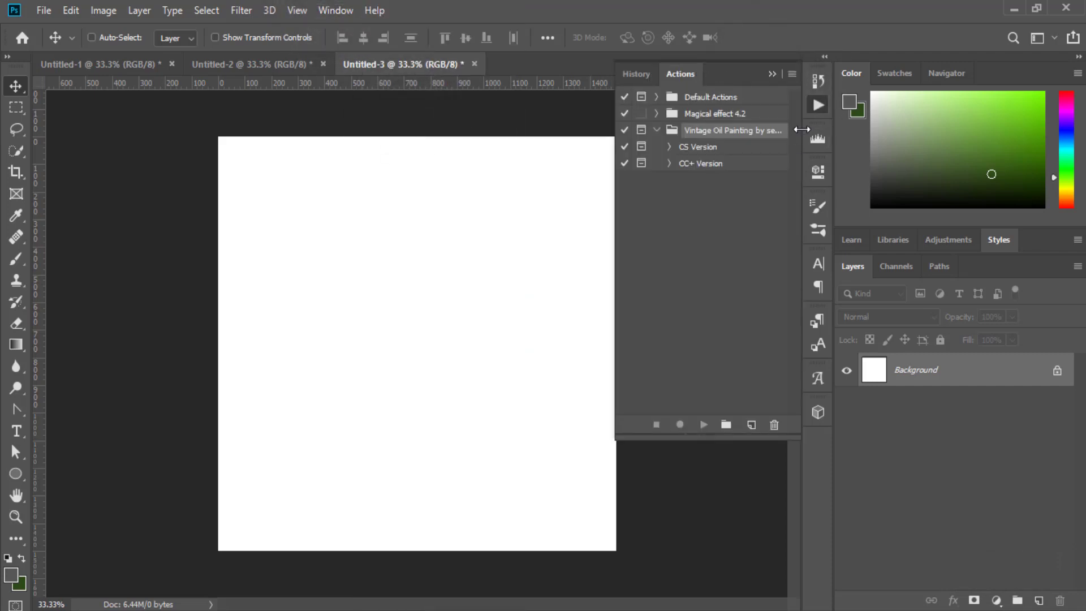
pyautogui.click(791, 74)
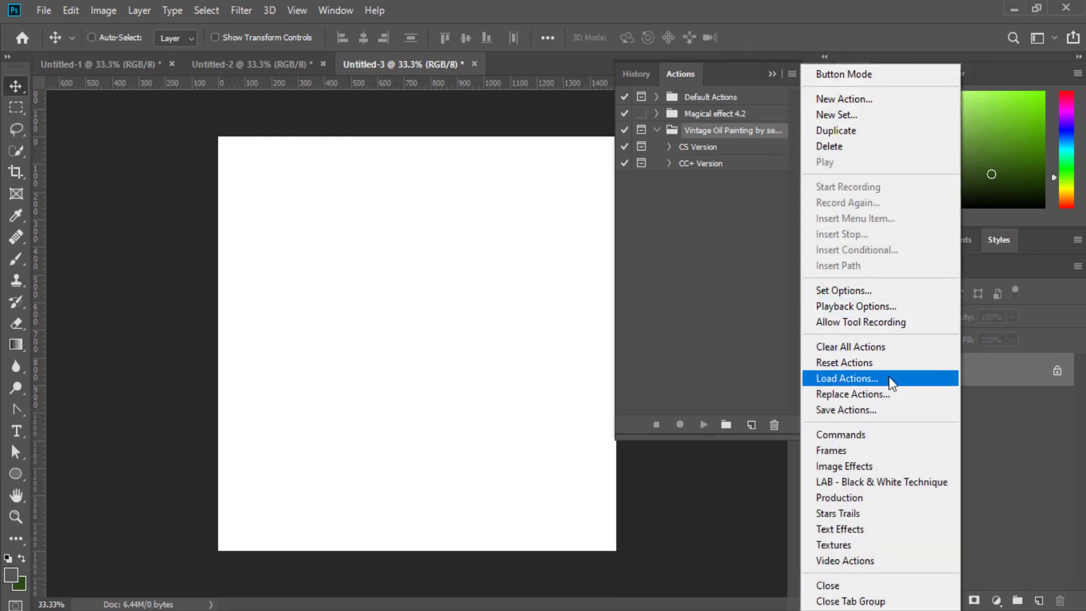
pyautogui.click(789, 75)
pyautogui.click(875, 379)
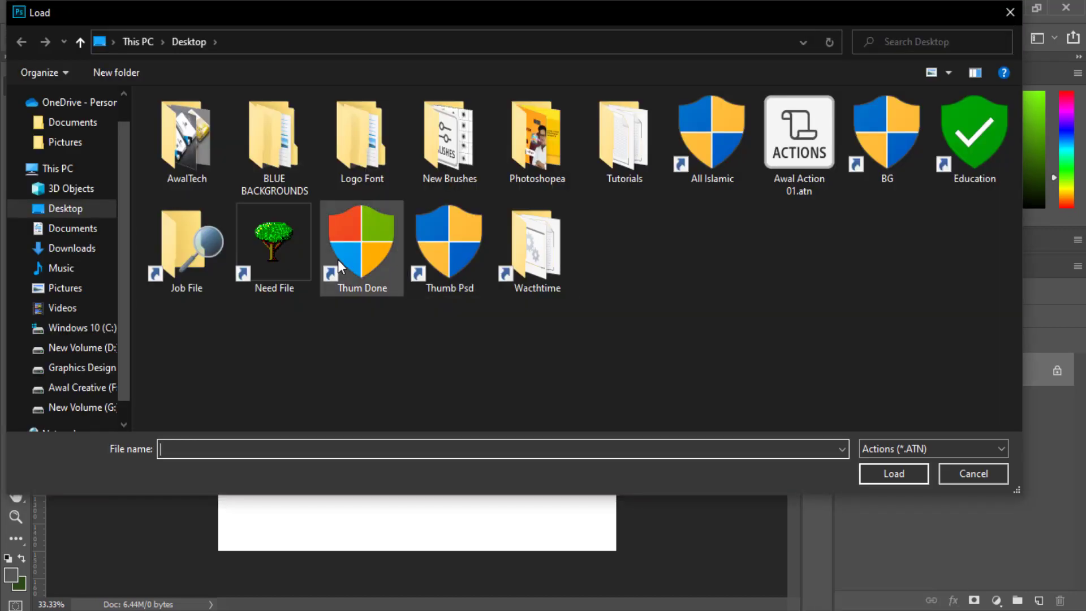
pyautogui.click(802, 133)
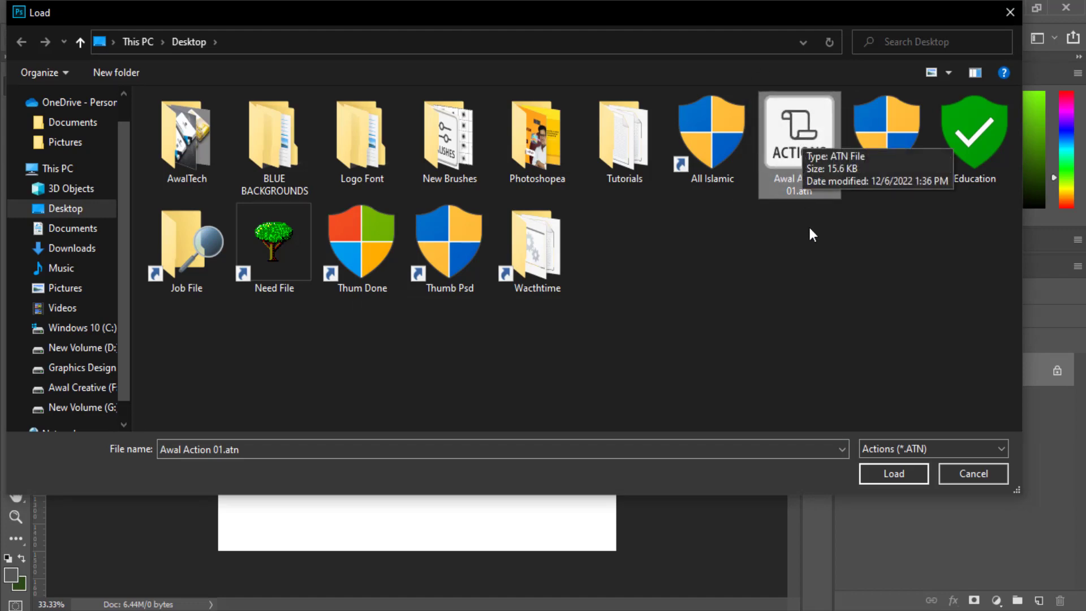
pyautogui.click(893, 475)
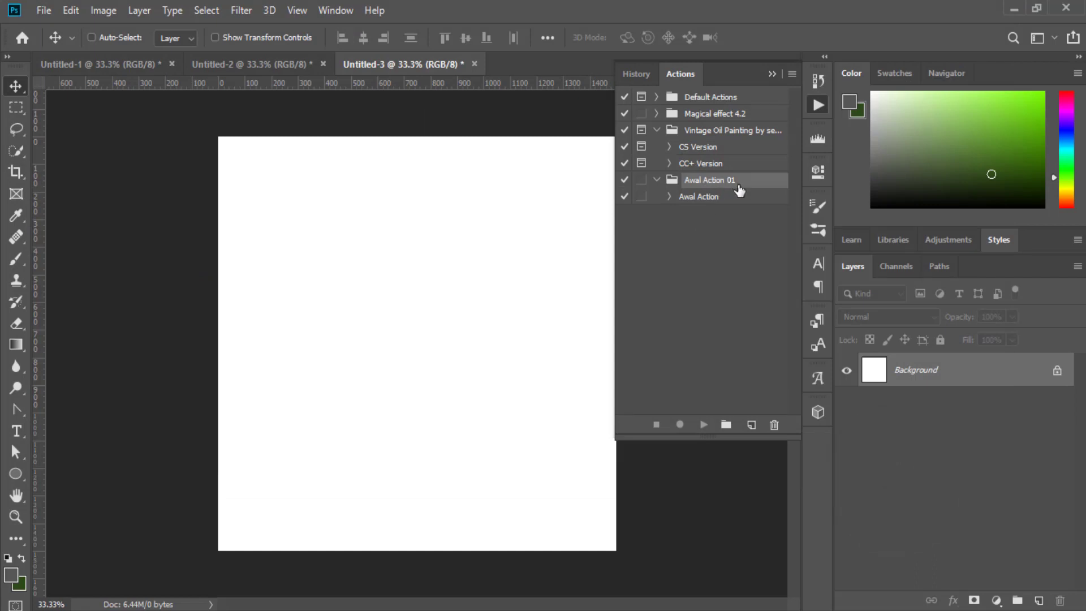
# Step: Play the loaded Awal Action to generate the flower pattern in the blank Untitled-3 document
pyautogui.click(696, 197)
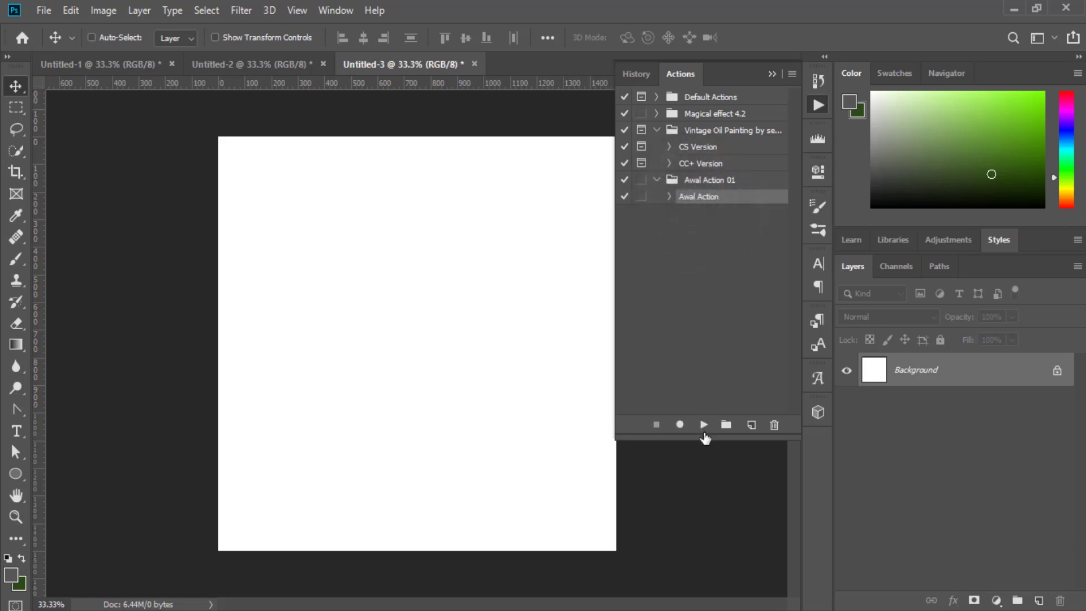
pyautogui.click(703, 425)
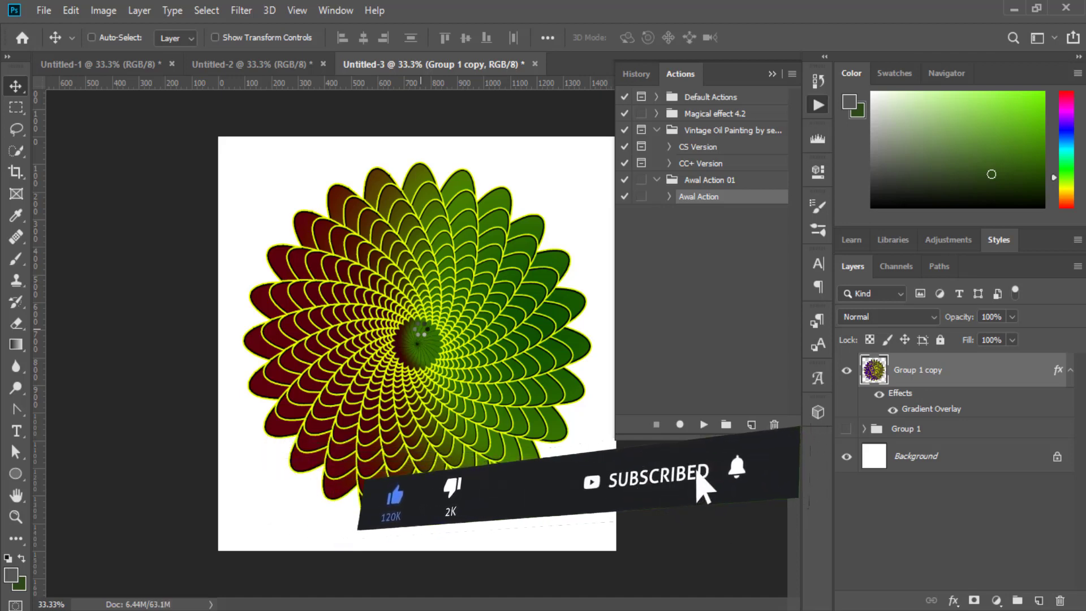
pyautogui.click(770, 73)
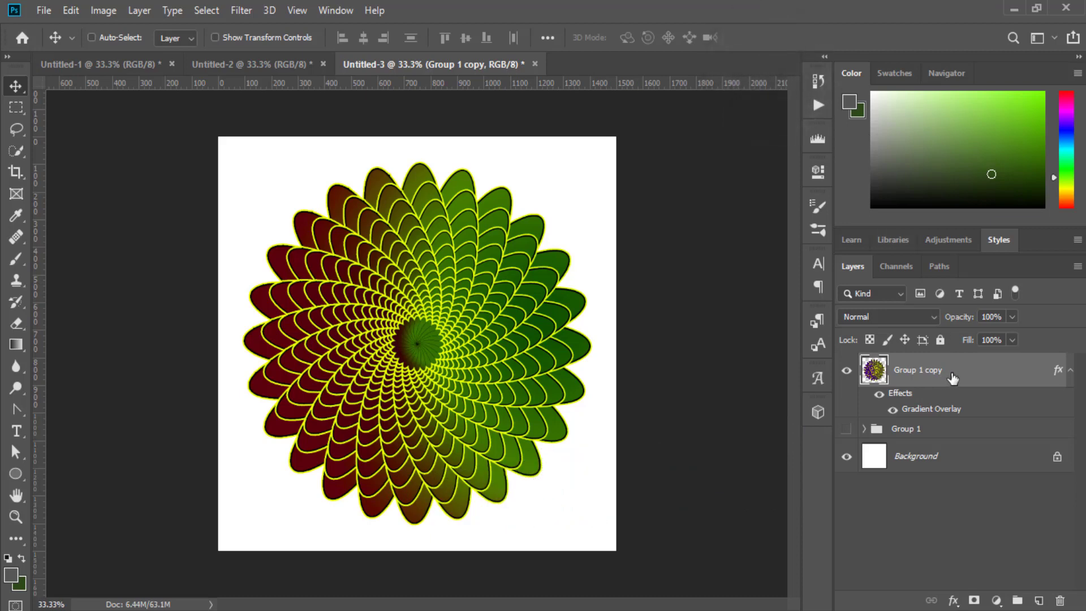
# Step: Change the gradient of the Group 1 copy layer's Gradient Overlay to the Violet, Green, Orange preset
pyautogui.doubleClick(1028, 380)
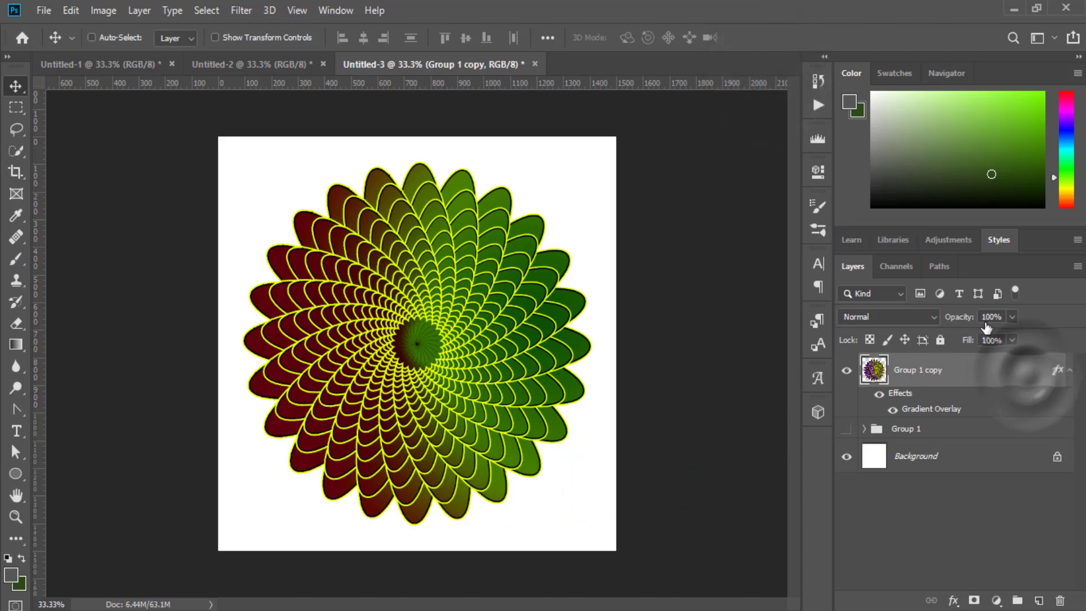
pyautogui.moveTo(680, 116); pyautogui.dragTo(867, 117)
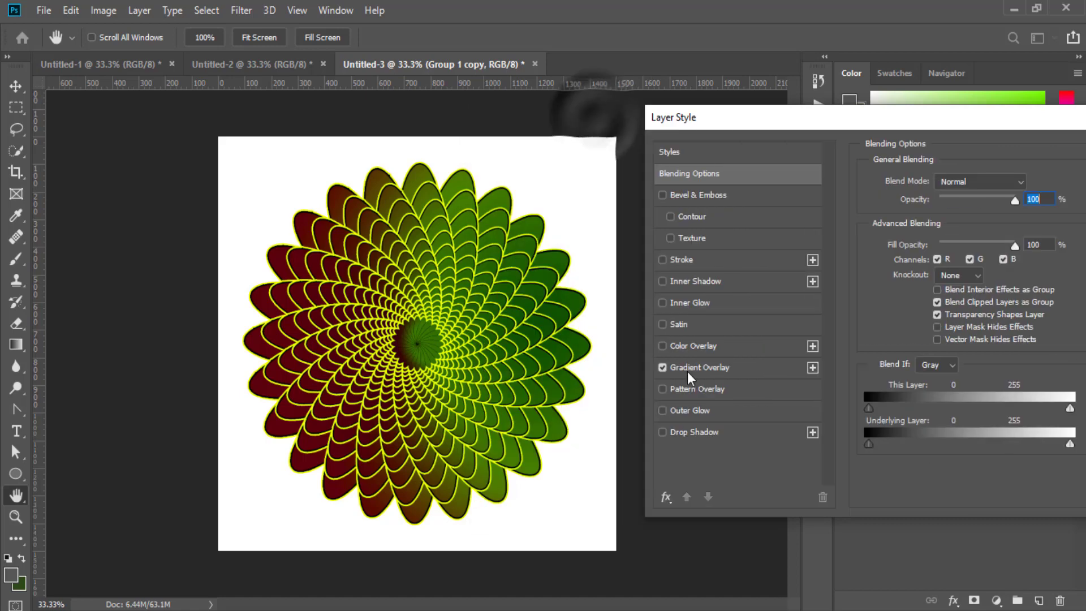
pyautogui.click(701, 367)
pyautogui.click(959, 226)
pyautogui.click(947, 221)
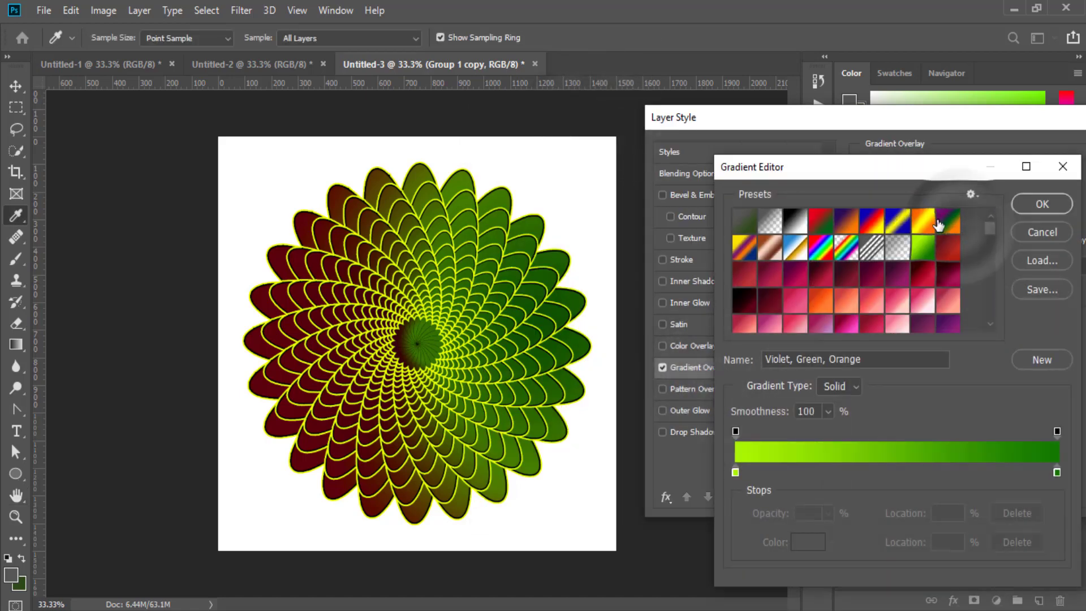
pyautogui.click(1035, 202)
pyautogui.moveTo(1035, 124); pyautogui.dragTo(870, 140)
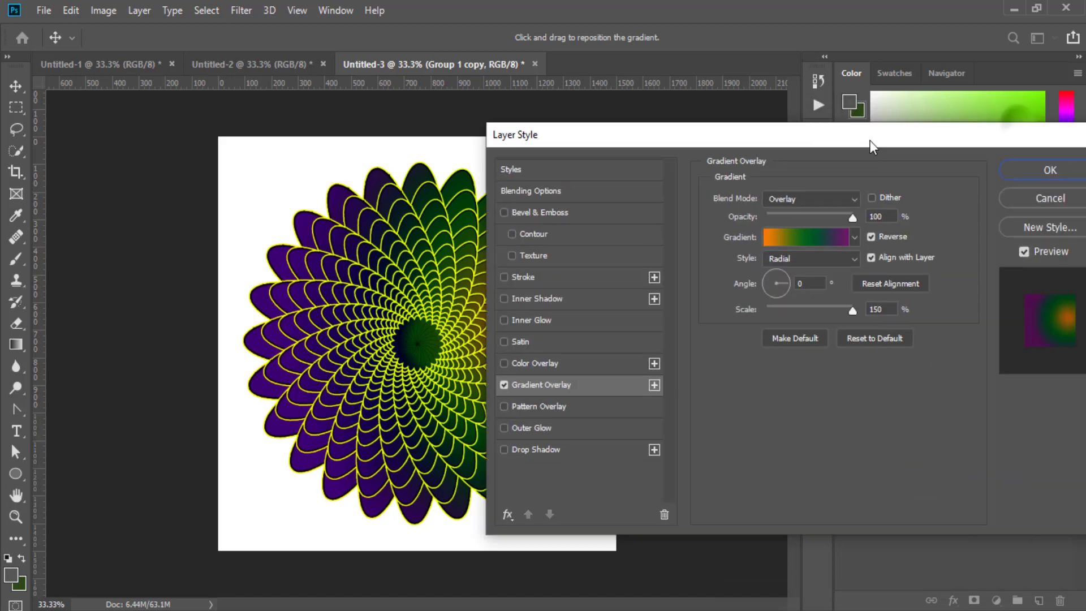
pyautogui.click(1038, 166)
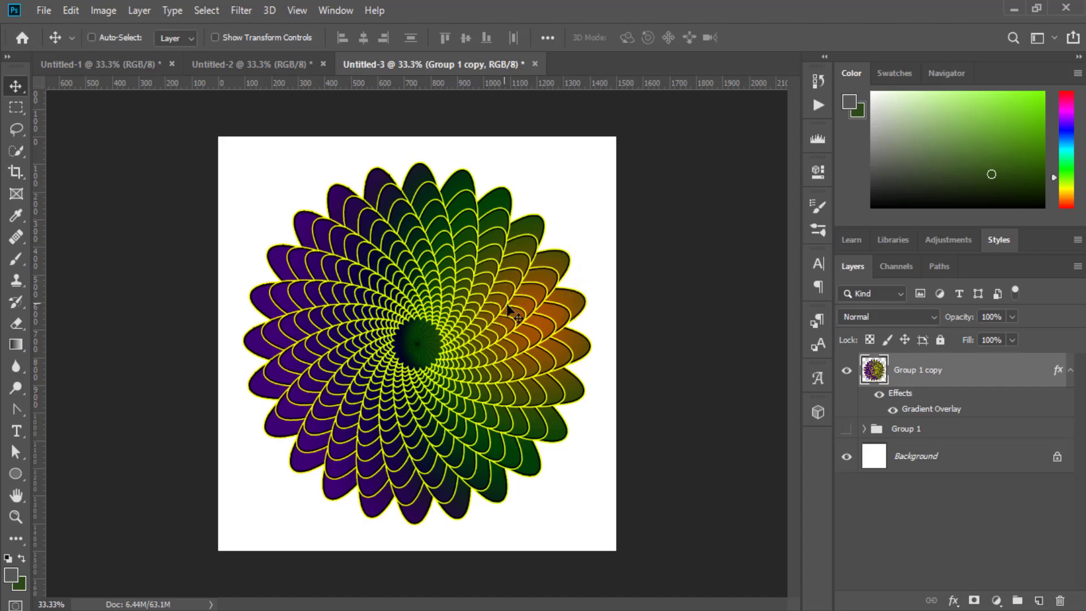
# Step: Review the flower designs in the other two open documents, return to Untitled-3 and collapse the Group 1 copy effects list
pyautogui.click(267, 66)
pyautogui.click(110, 64)
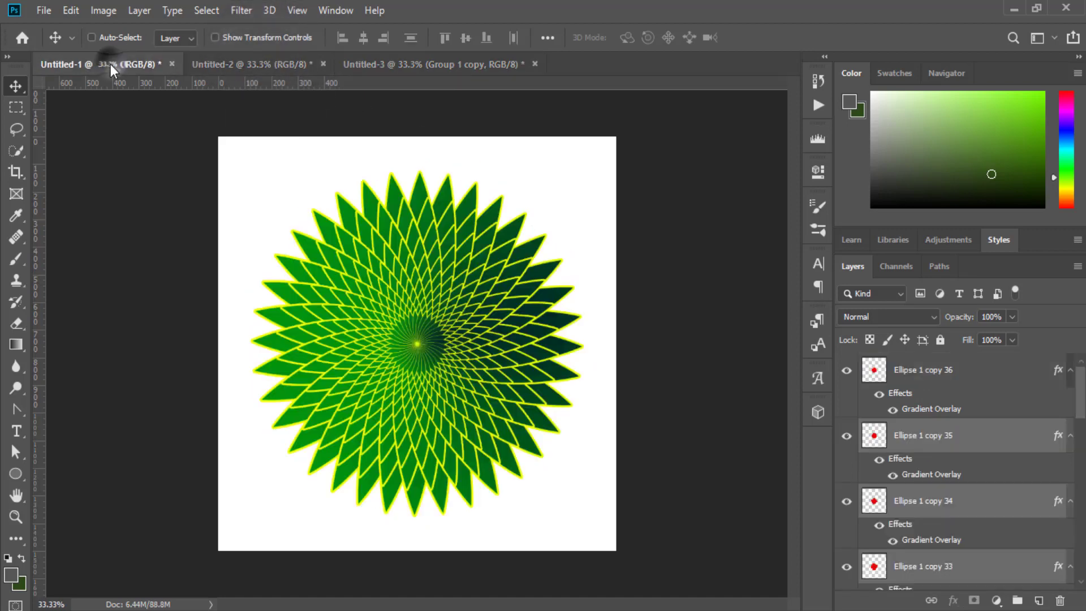
pyautogui.click(483, 63)
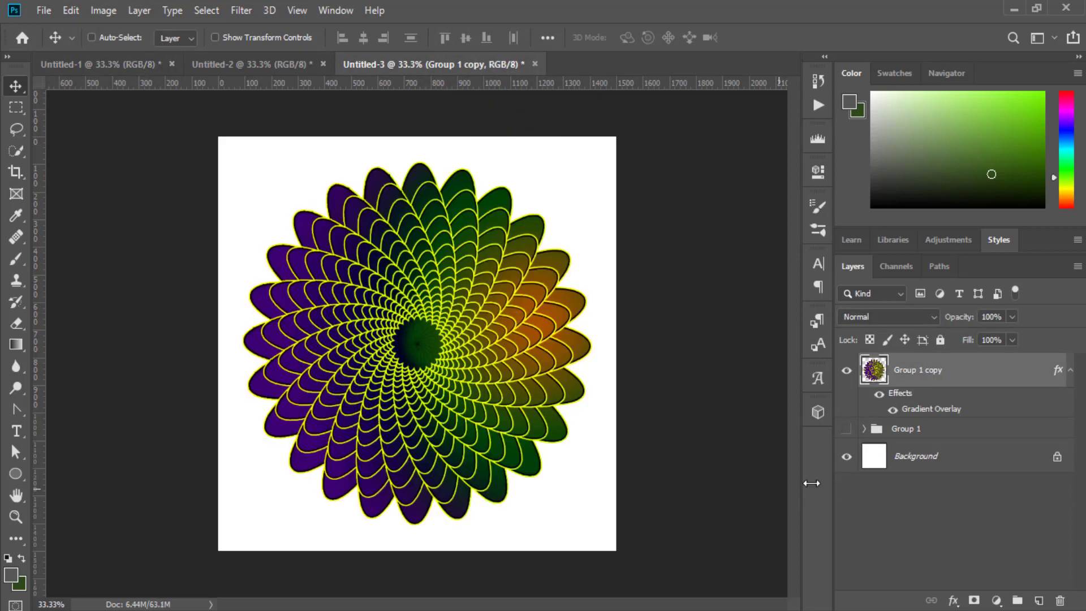
pyautogui.click(1070, 371)
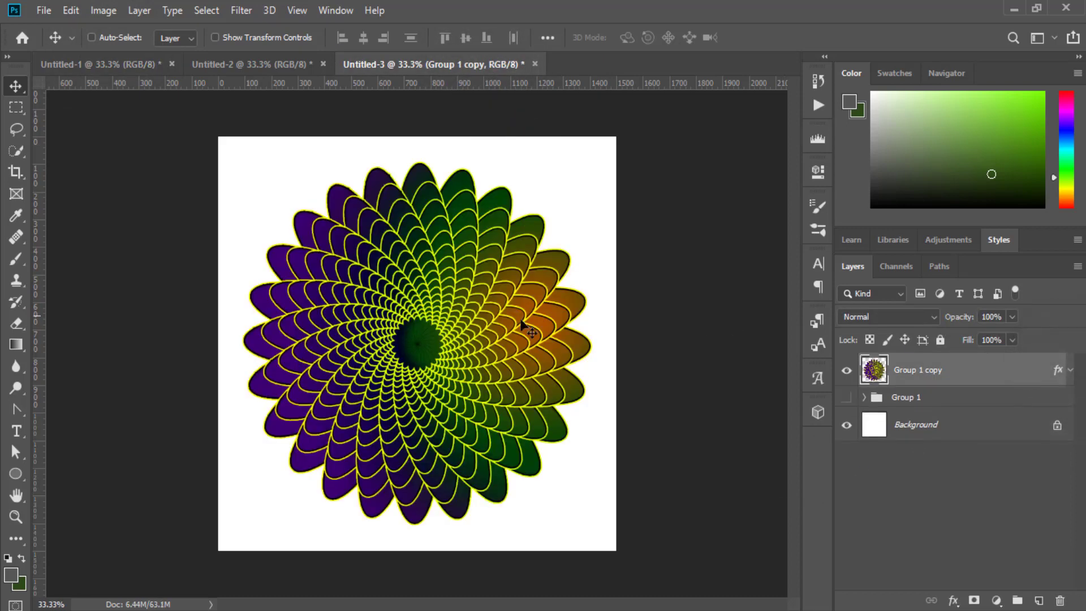